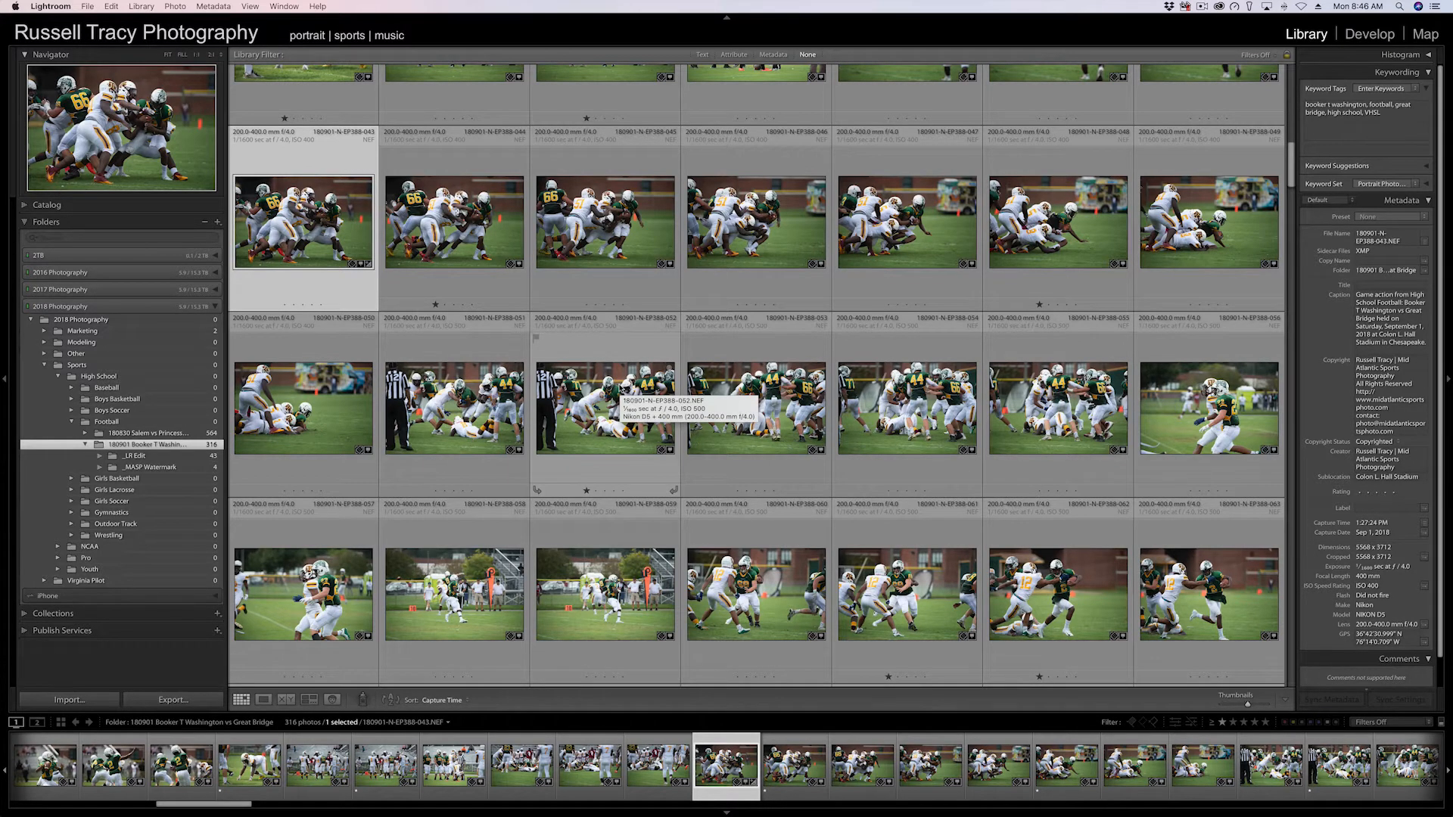
Open the selected football photo in Develop and turn on the loupe info overlay.
key("d")
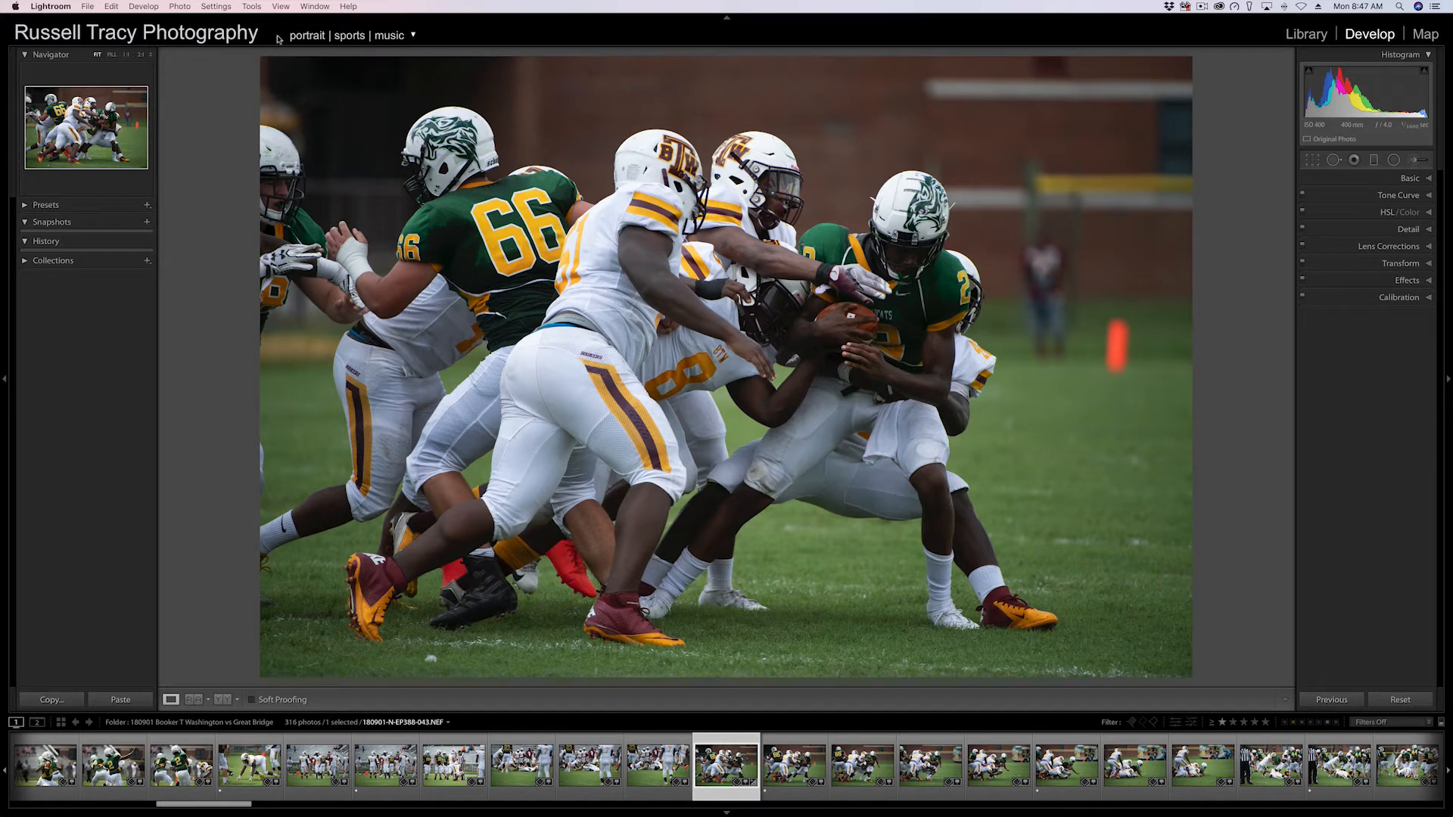
left_click(280, 7)
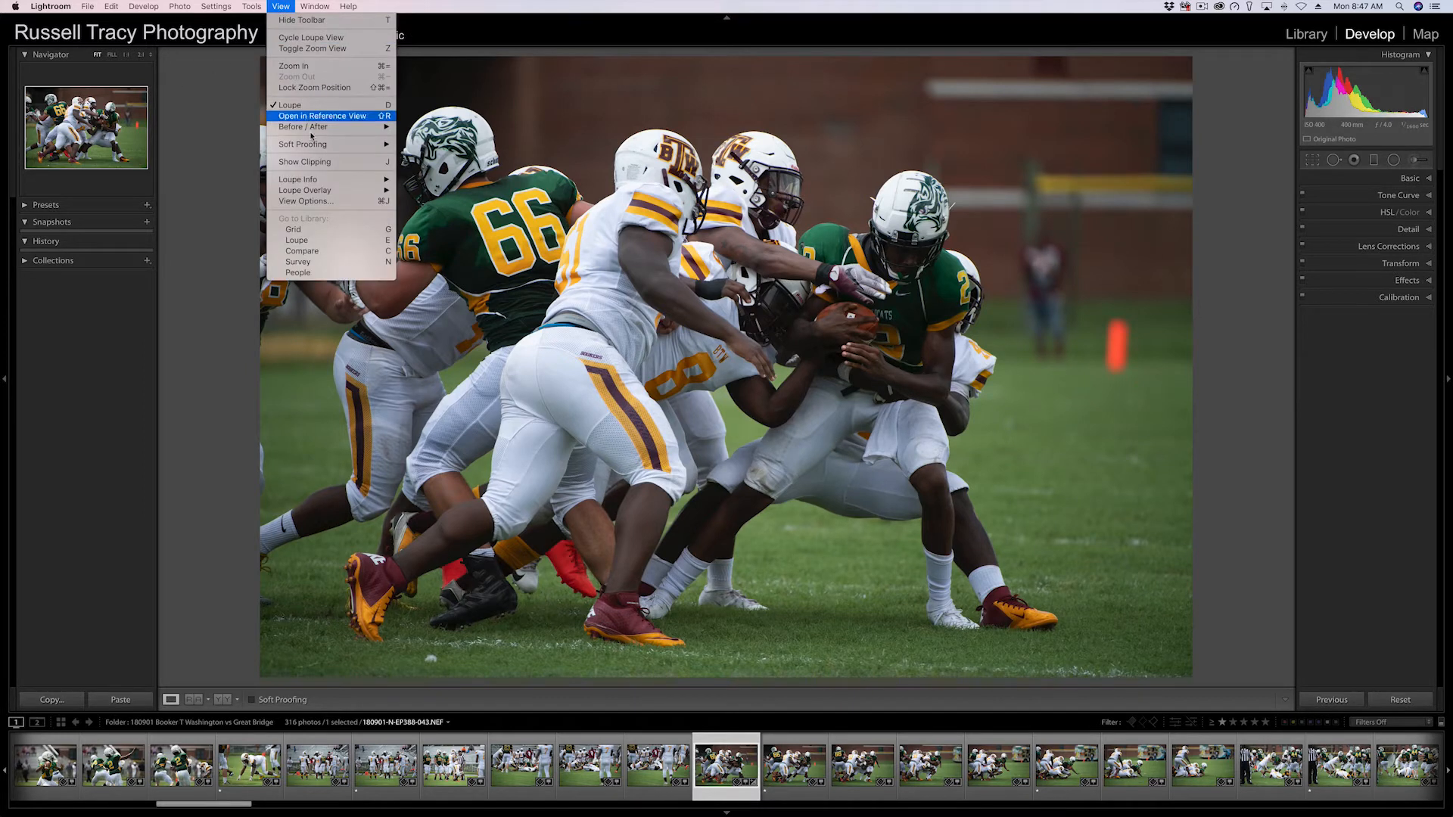
mouse_move(323, 183)
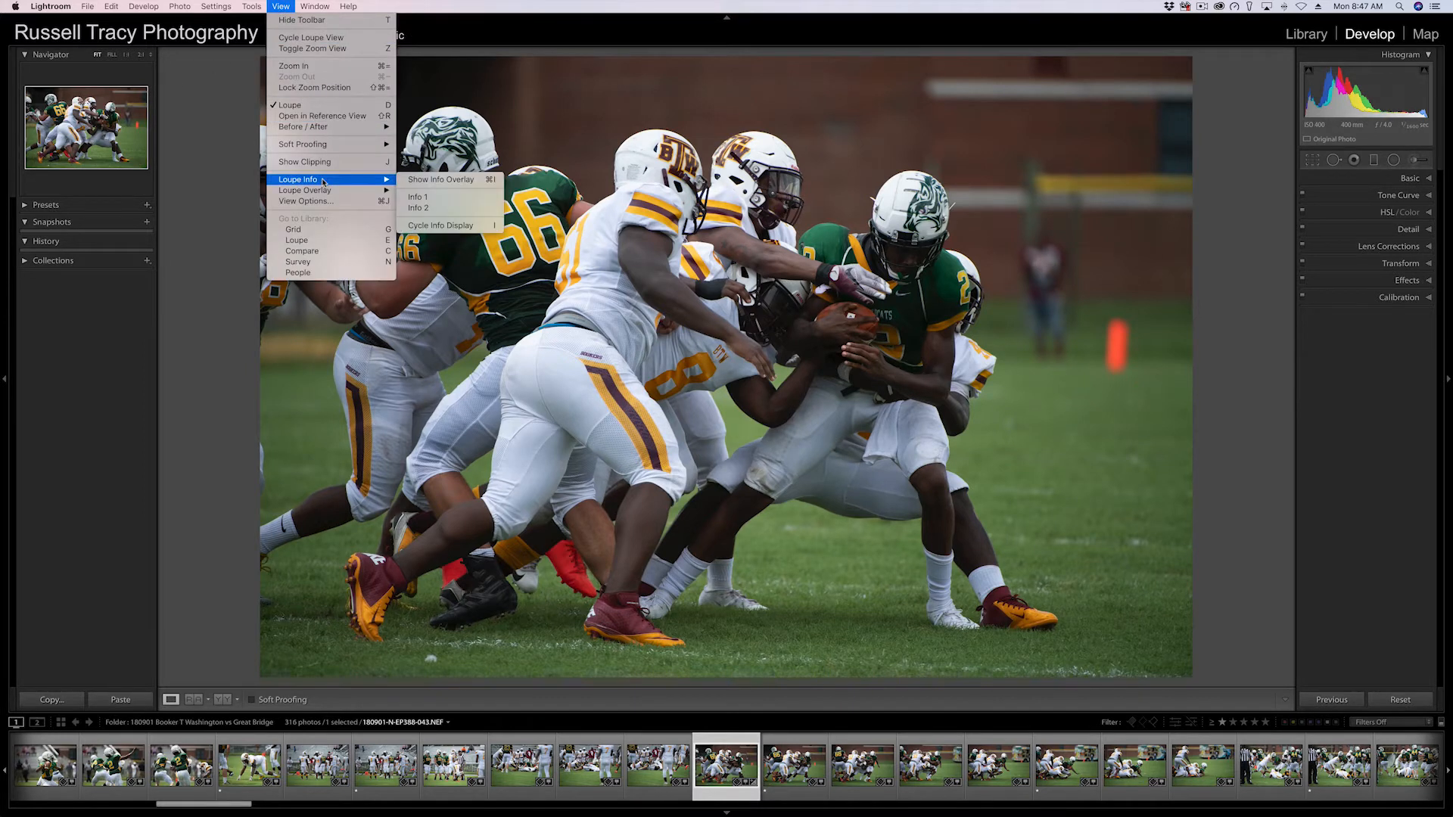
left_click(441, 180)
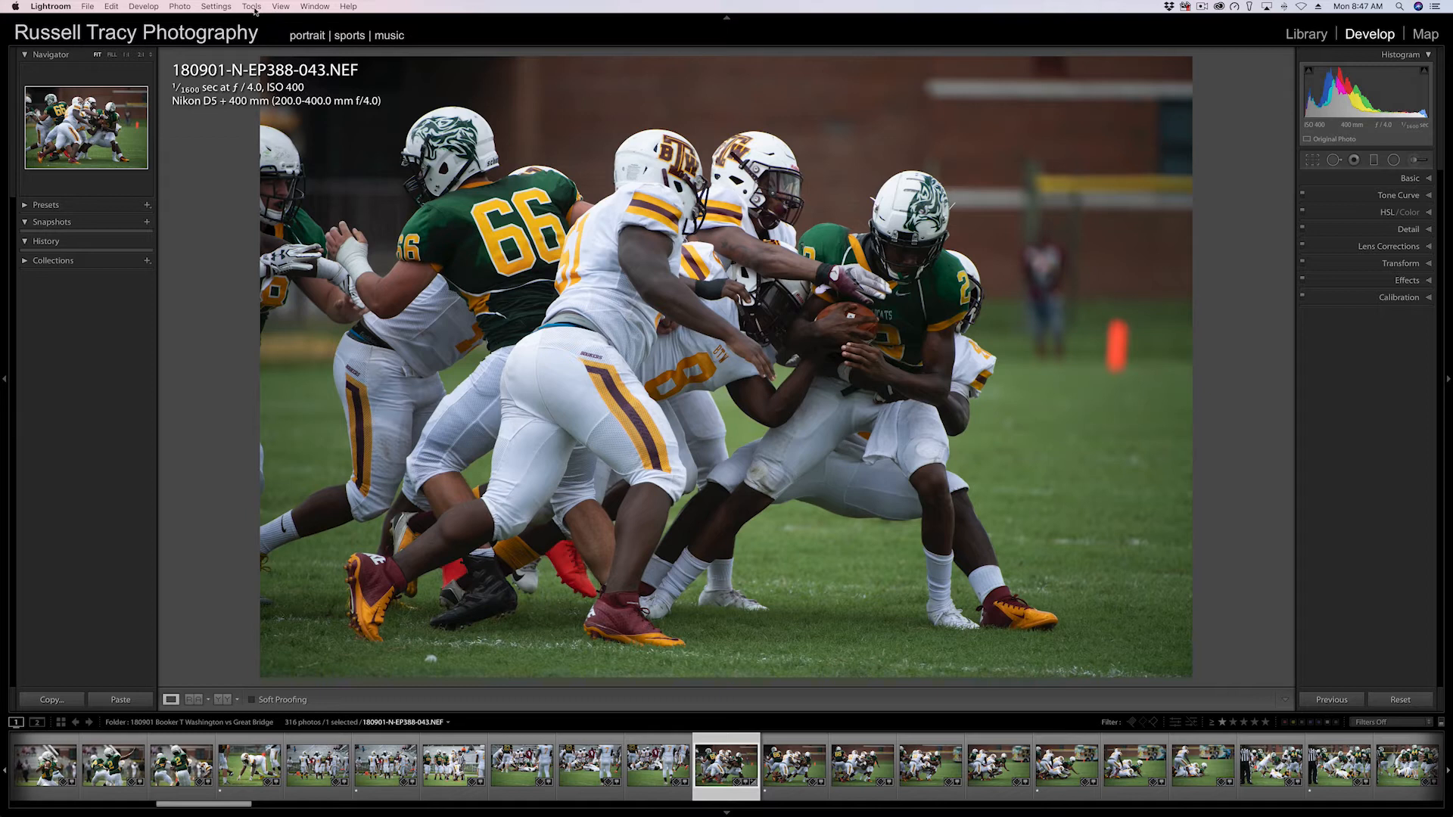
Open the Develop view options to review the info overlay settings, then close the dialog.
left_click(280, 6)
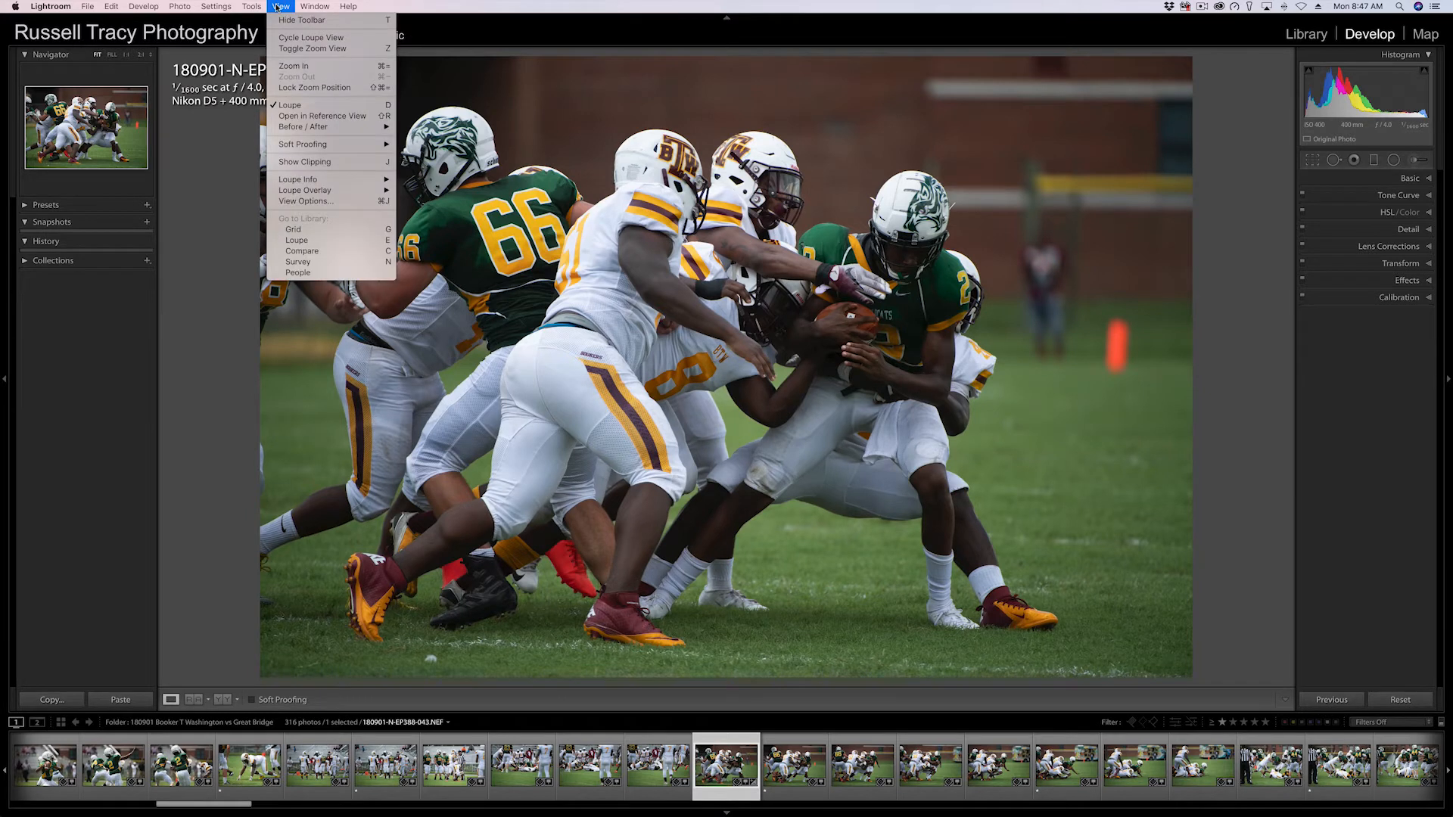
left_click(306, 201)
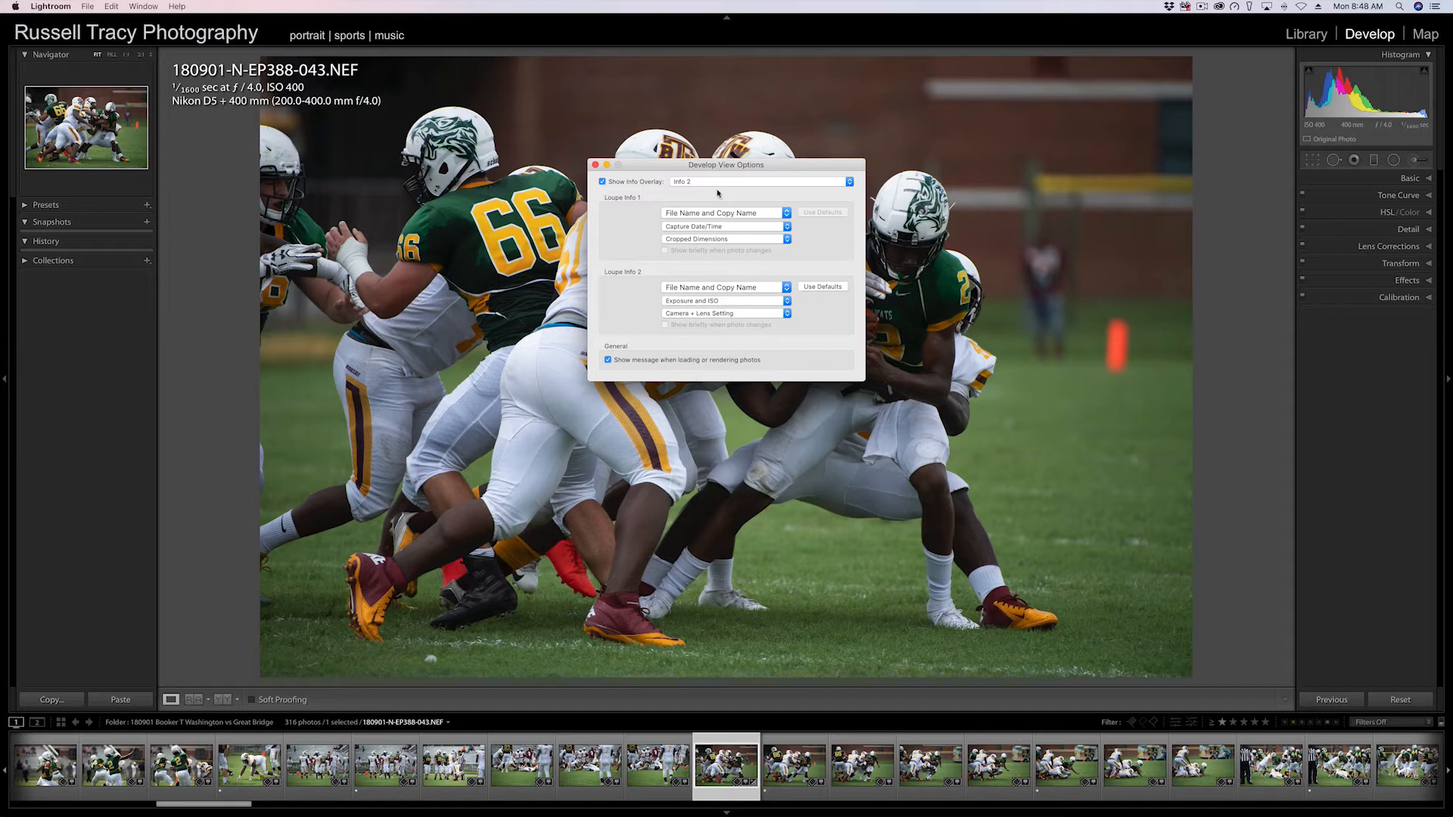
left_click(595, 164)
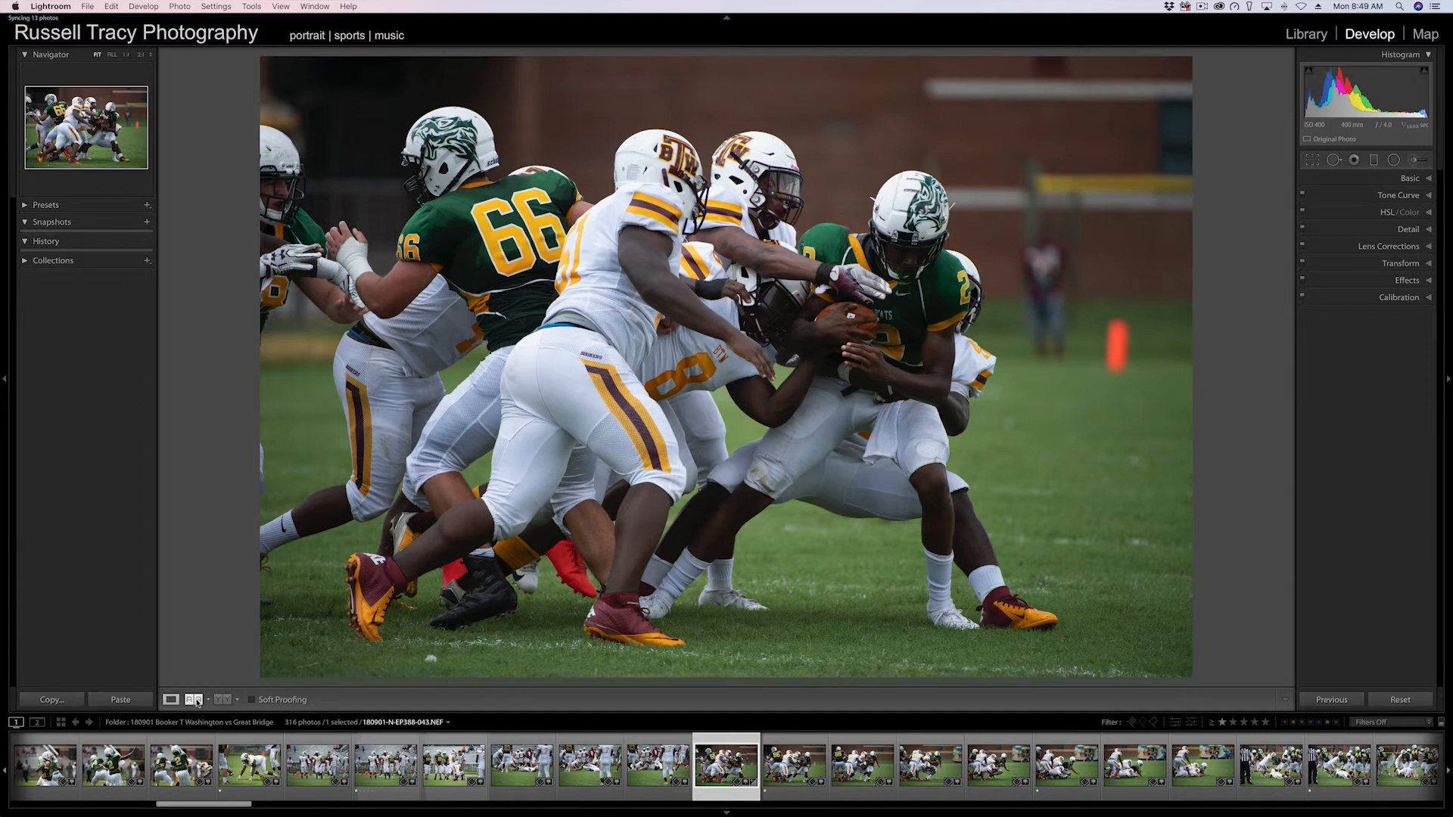
Open the reference view and set the current photo from the filmstrip as the reference photo.
key("shift")
key("shift+r")
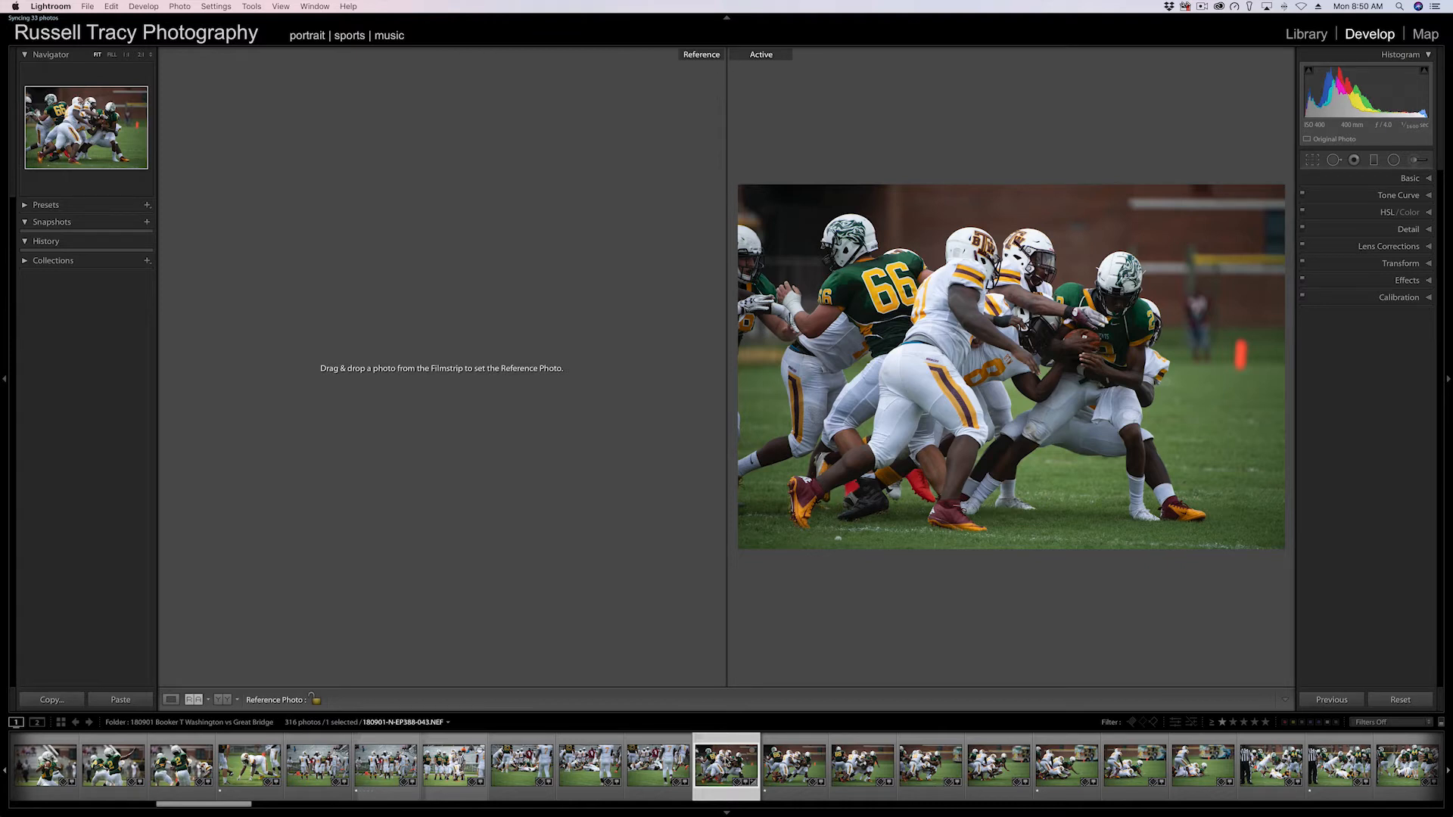
left_click_drag(725, 764, 444, 368)
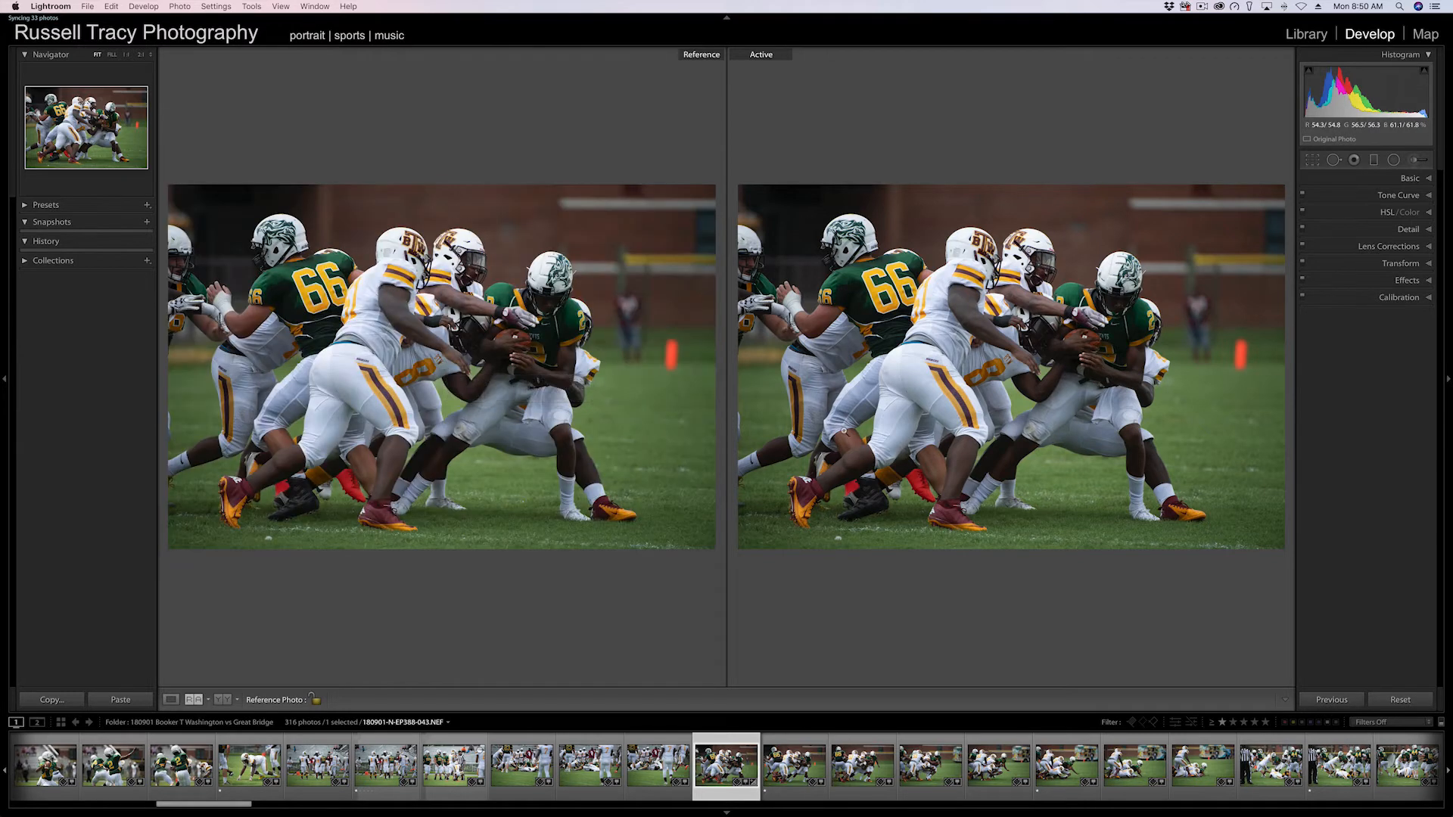
Step through the following filmstrip photos as the active image to compare against the reference.
left_click(815, 761)
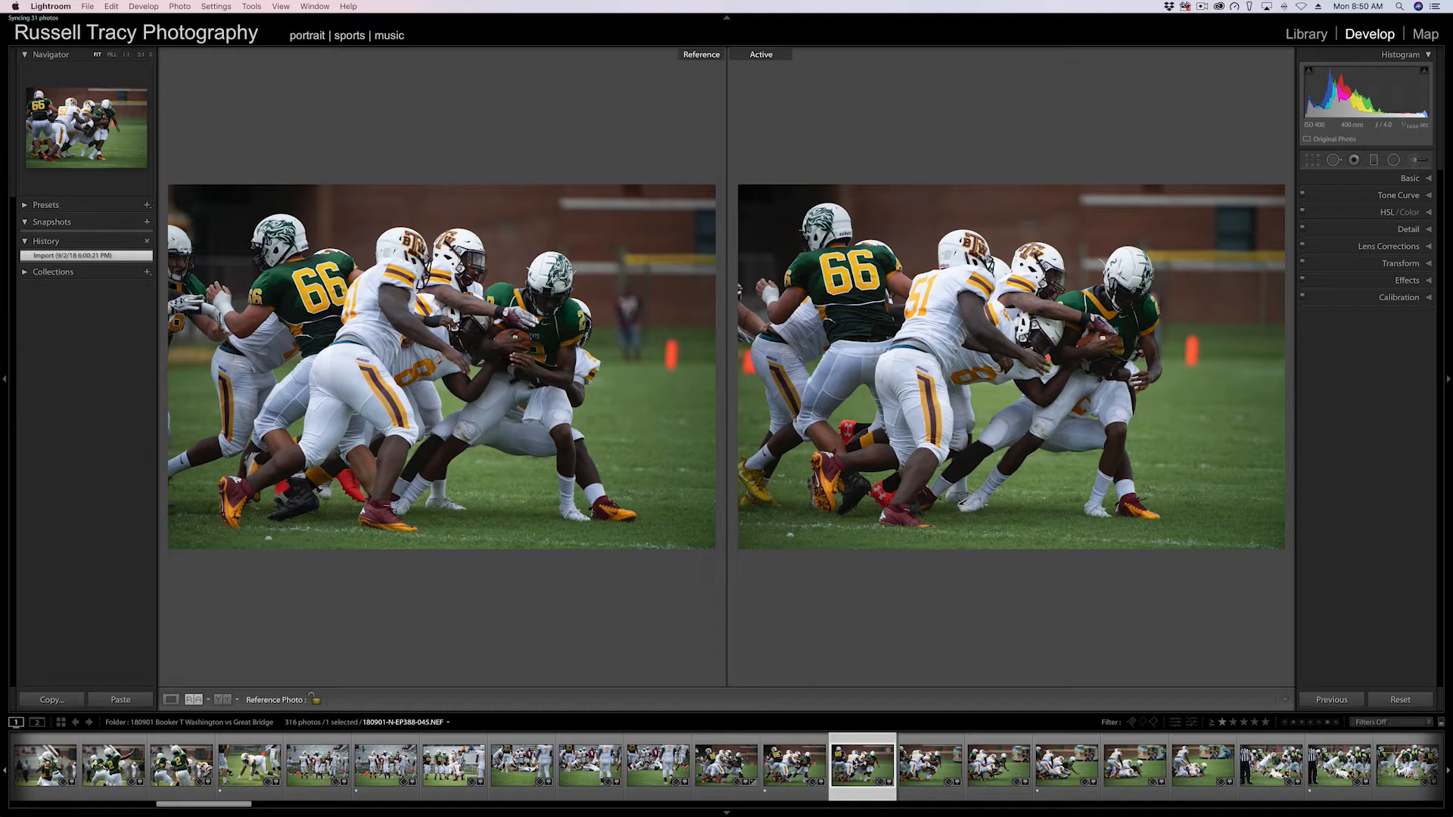
key("Right")
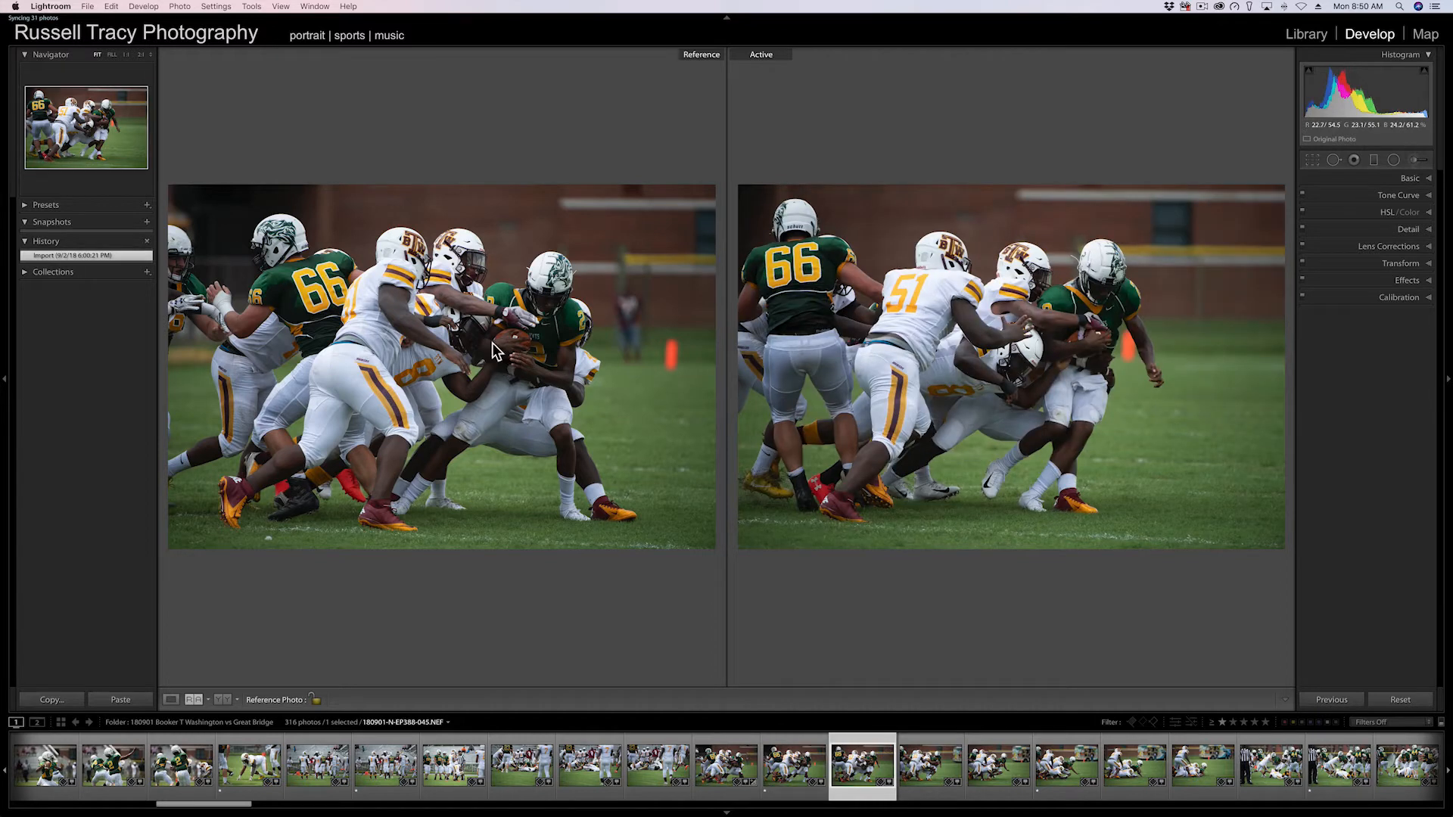
left_click(1003, 765)
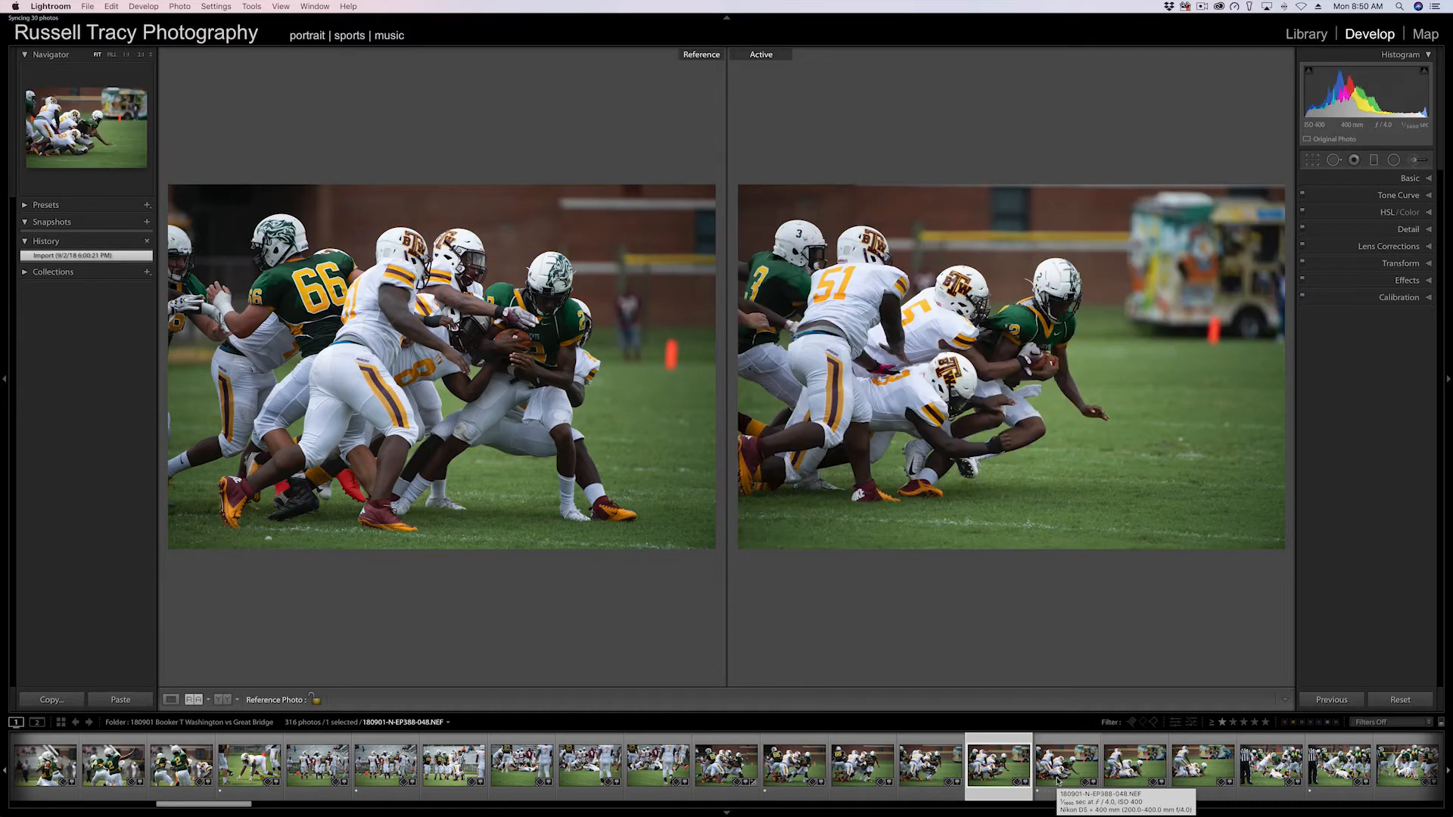
left_click(1057, 766)
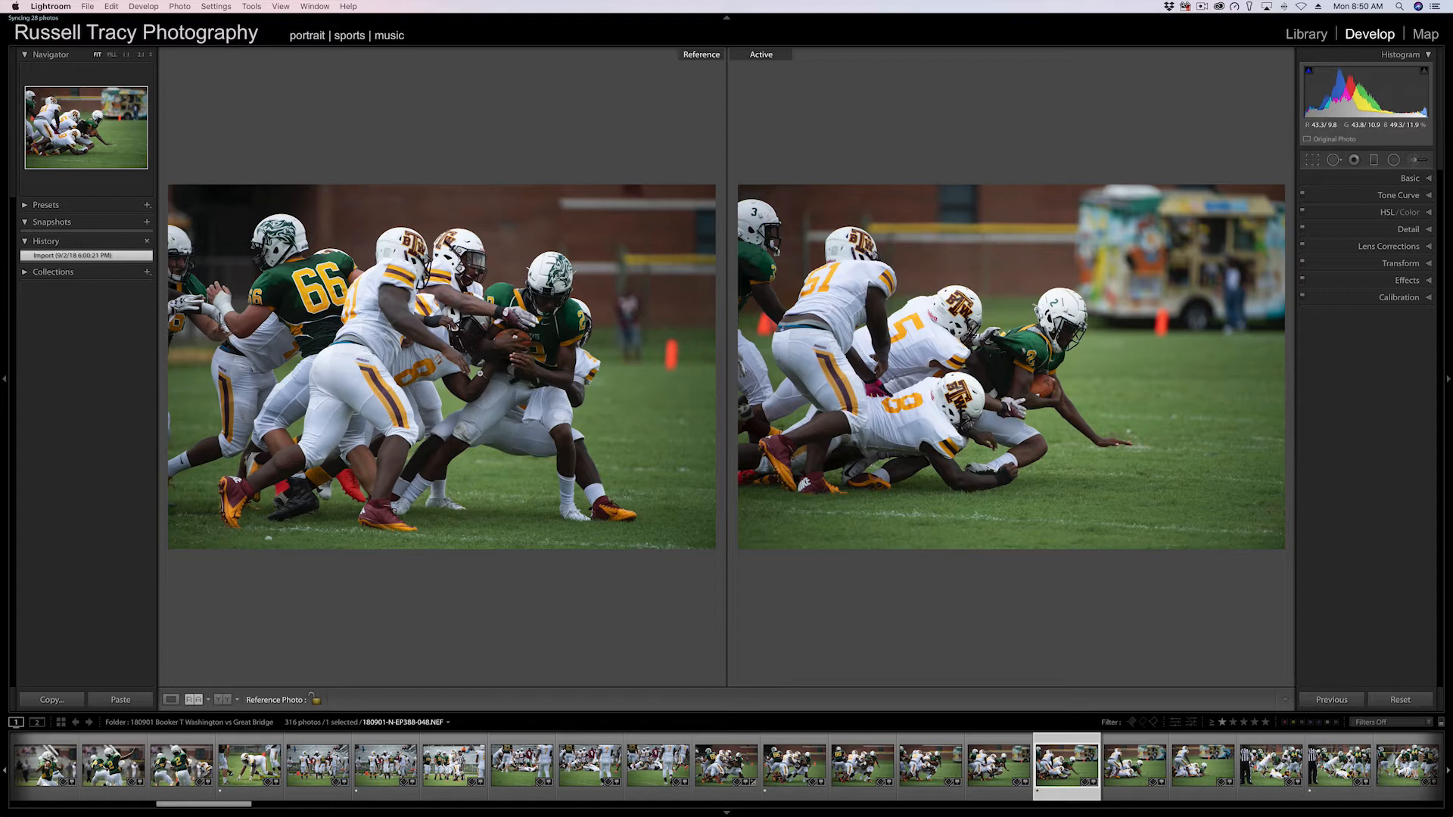
Return to loupe, open the before/after comparison, cycle through its side-by-side, split and top/bottom layouts, and close it.
key("d")
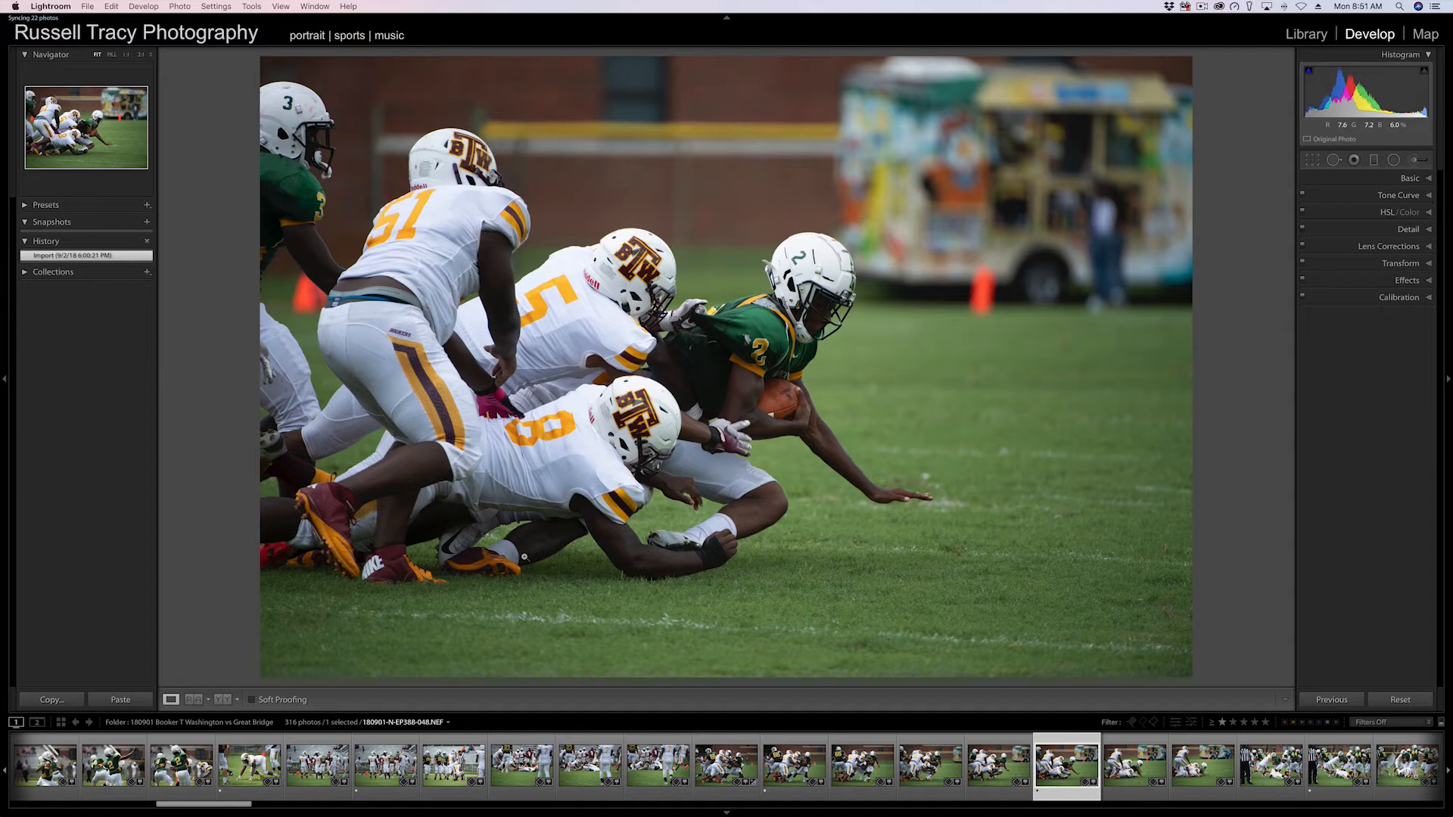
key("y")
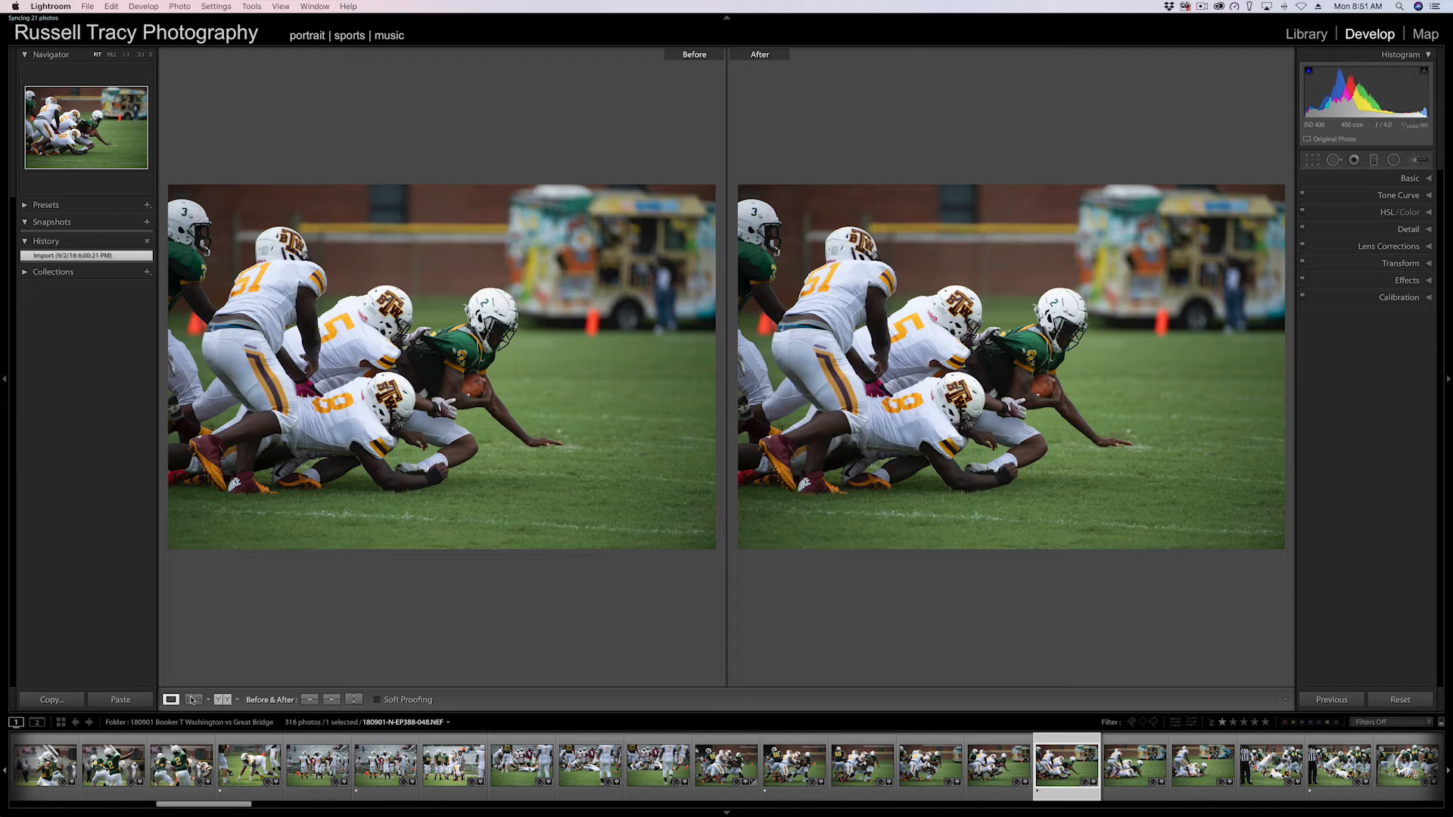
left_click(224, 699)
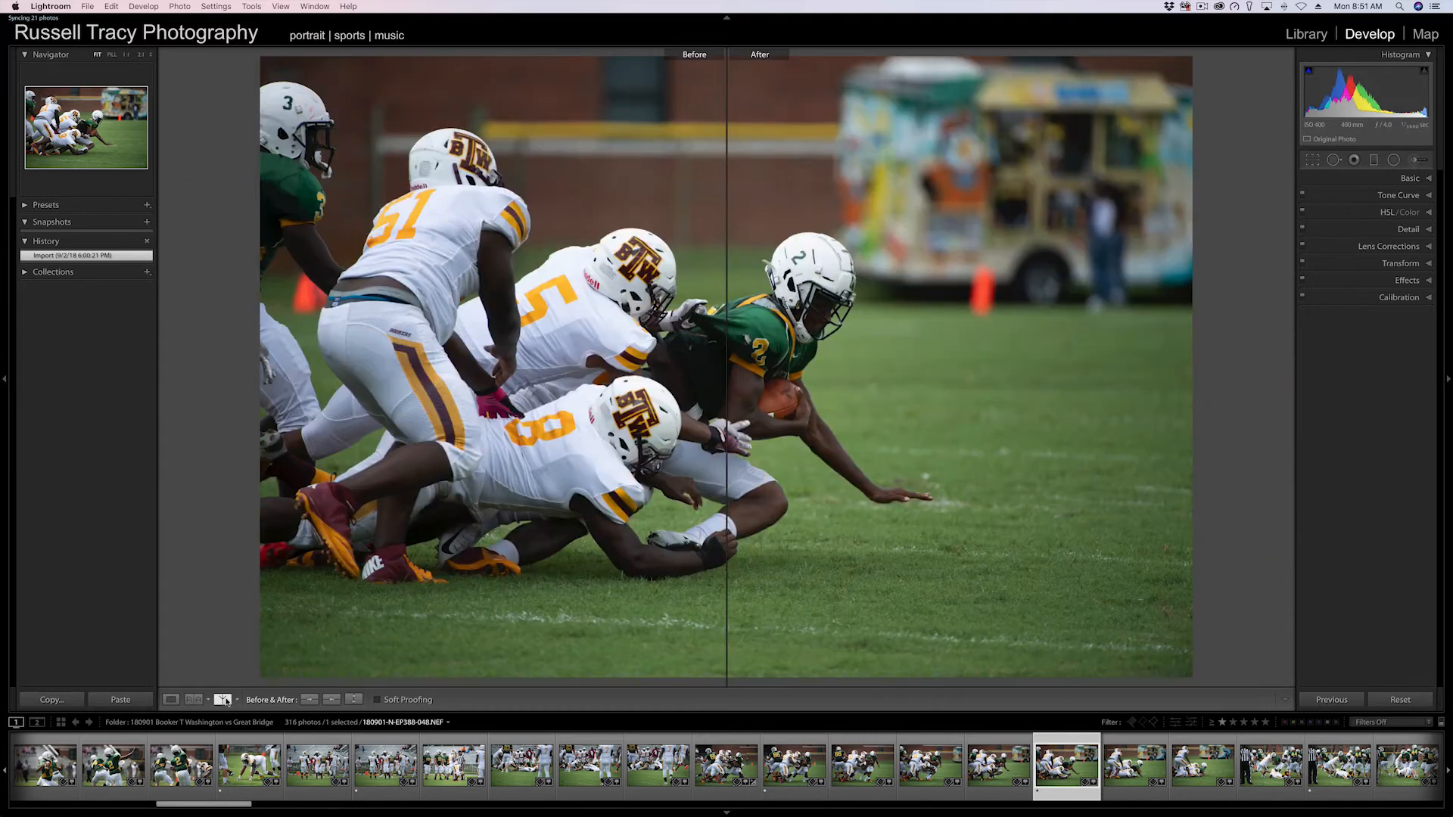
left_click(224, 699)
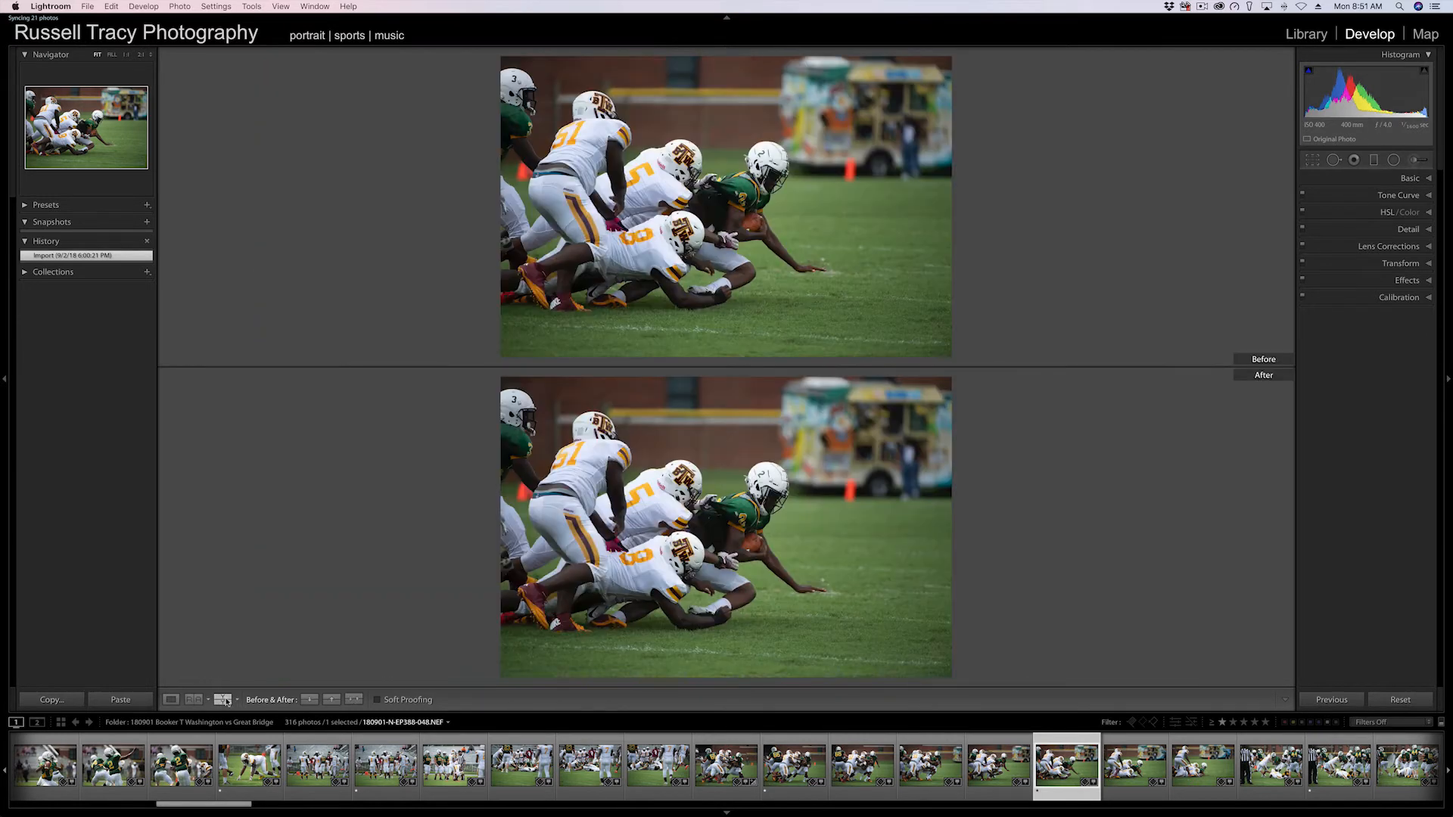
left_click(224, 699)
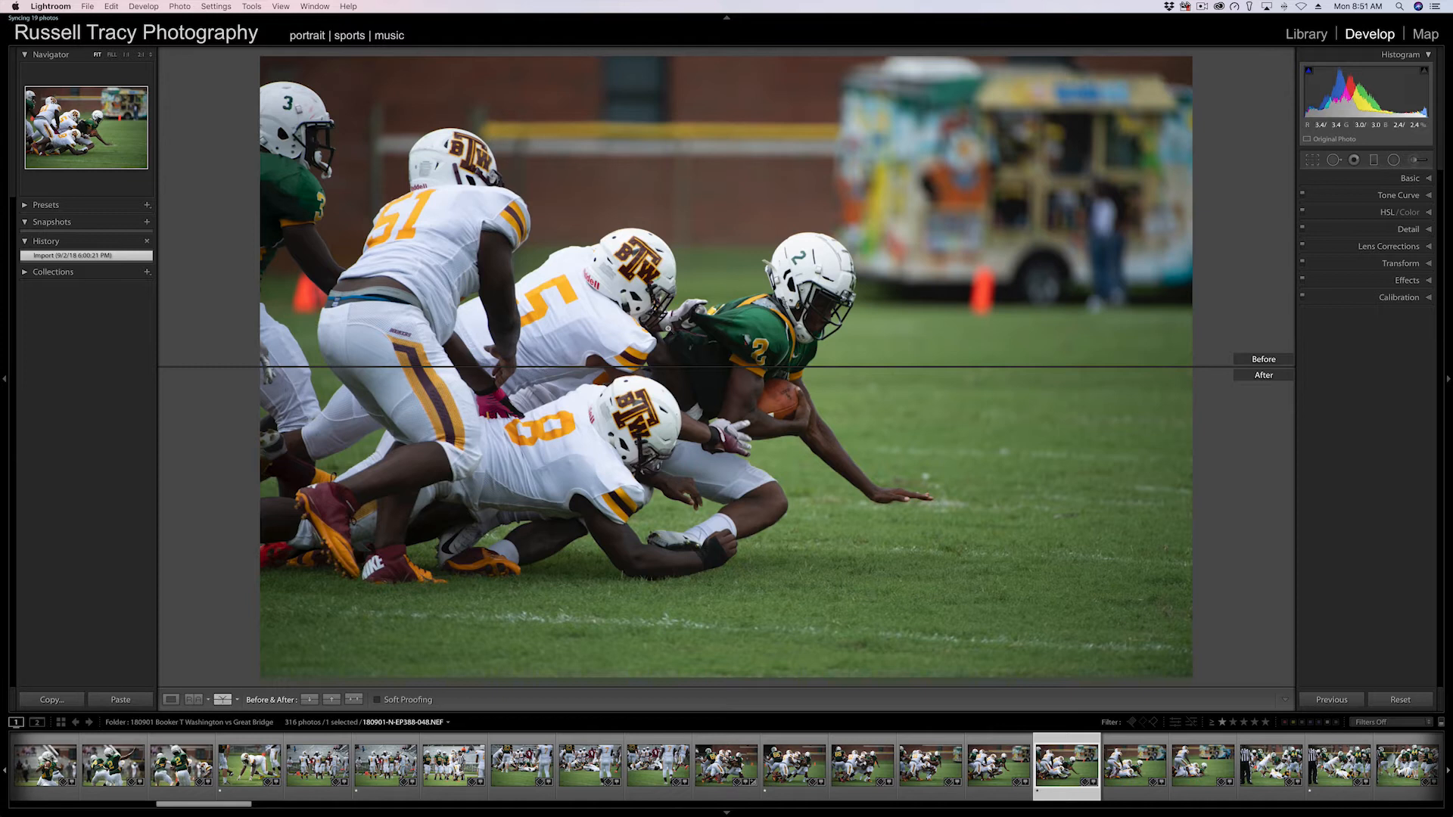
left_click(224, 705)
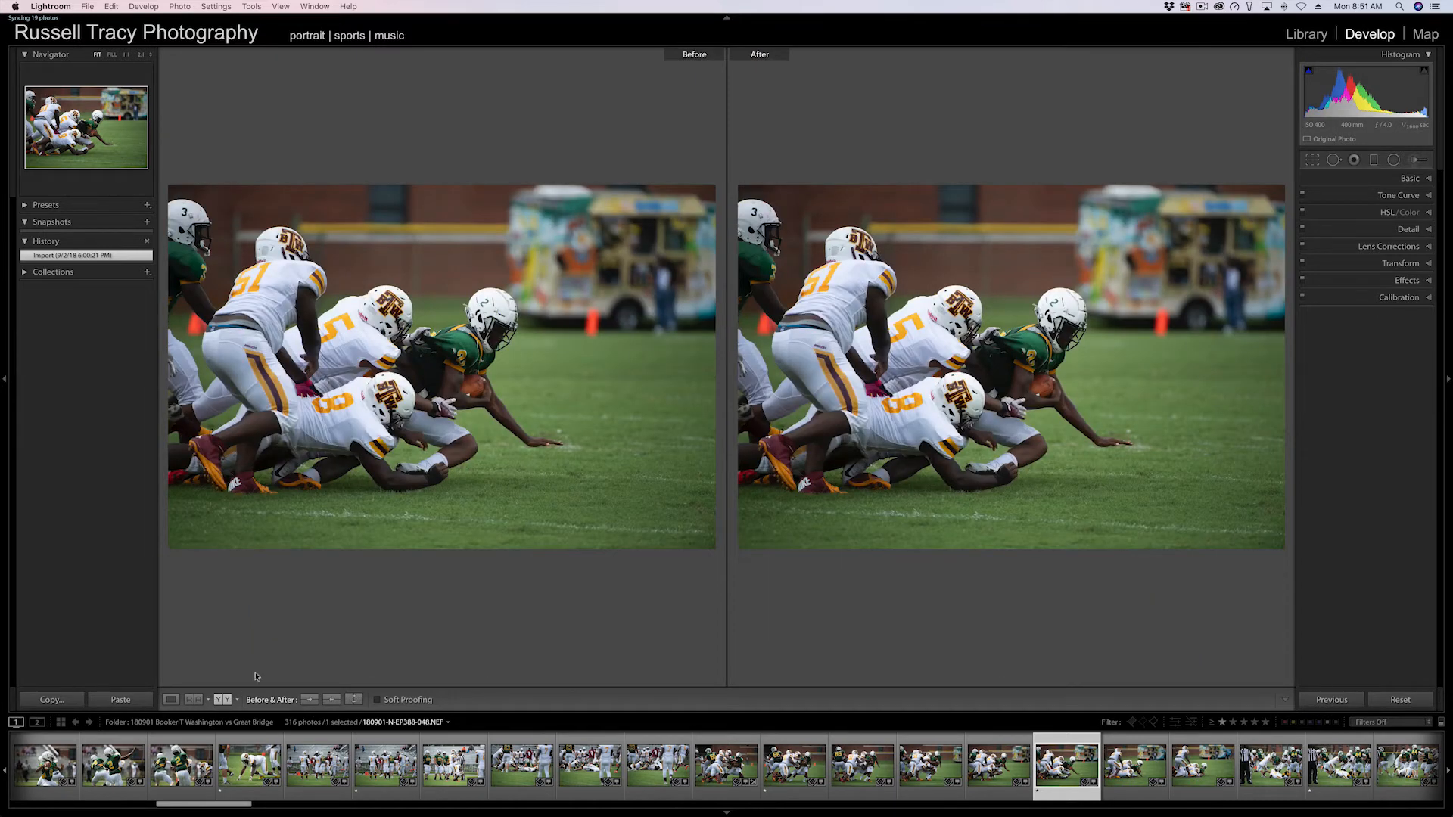
key("y")
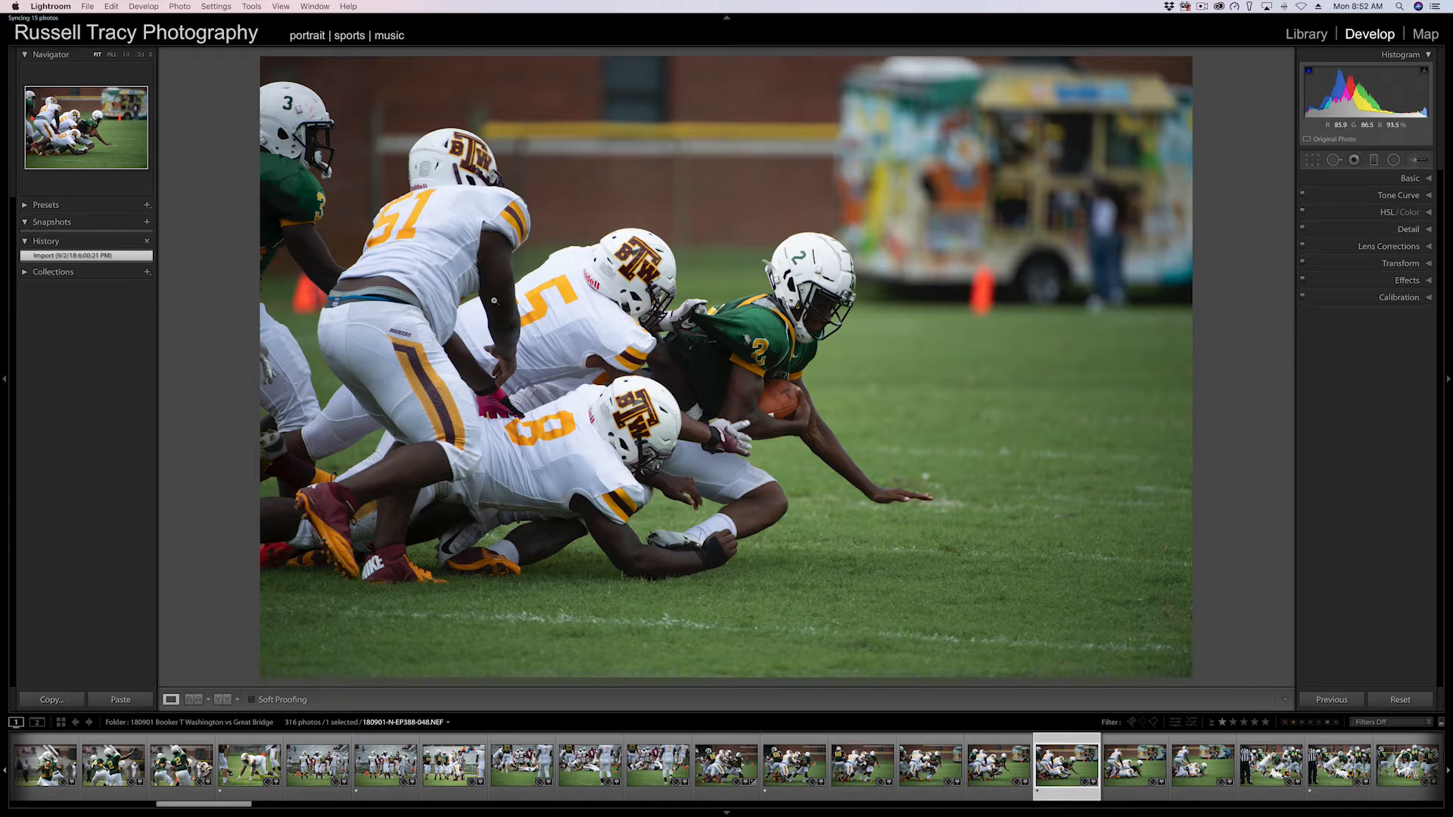
Expand the Presets panel and its Color group to browse the available presets.
left_click(25, 205)
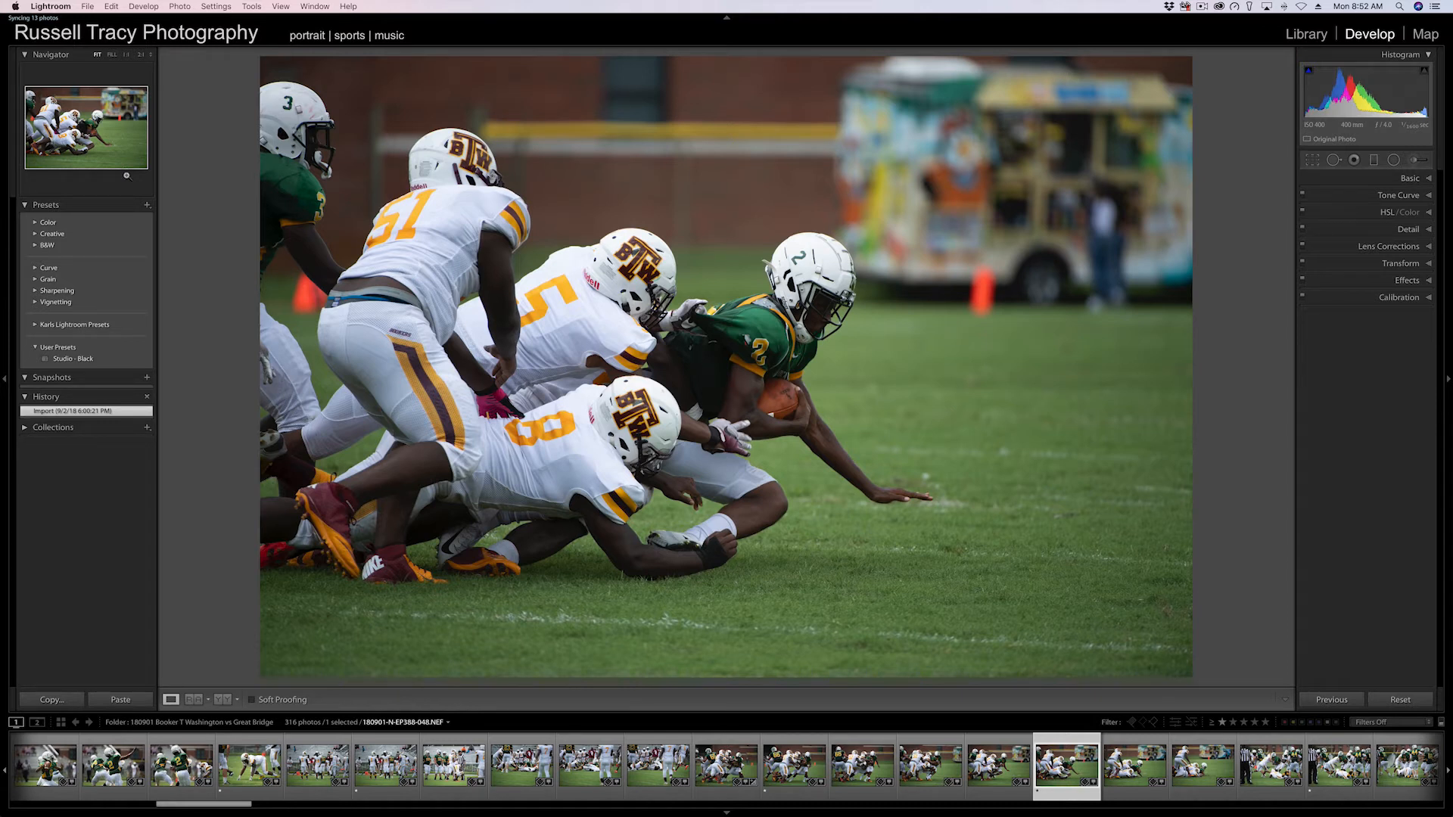
left_click(35, 224)
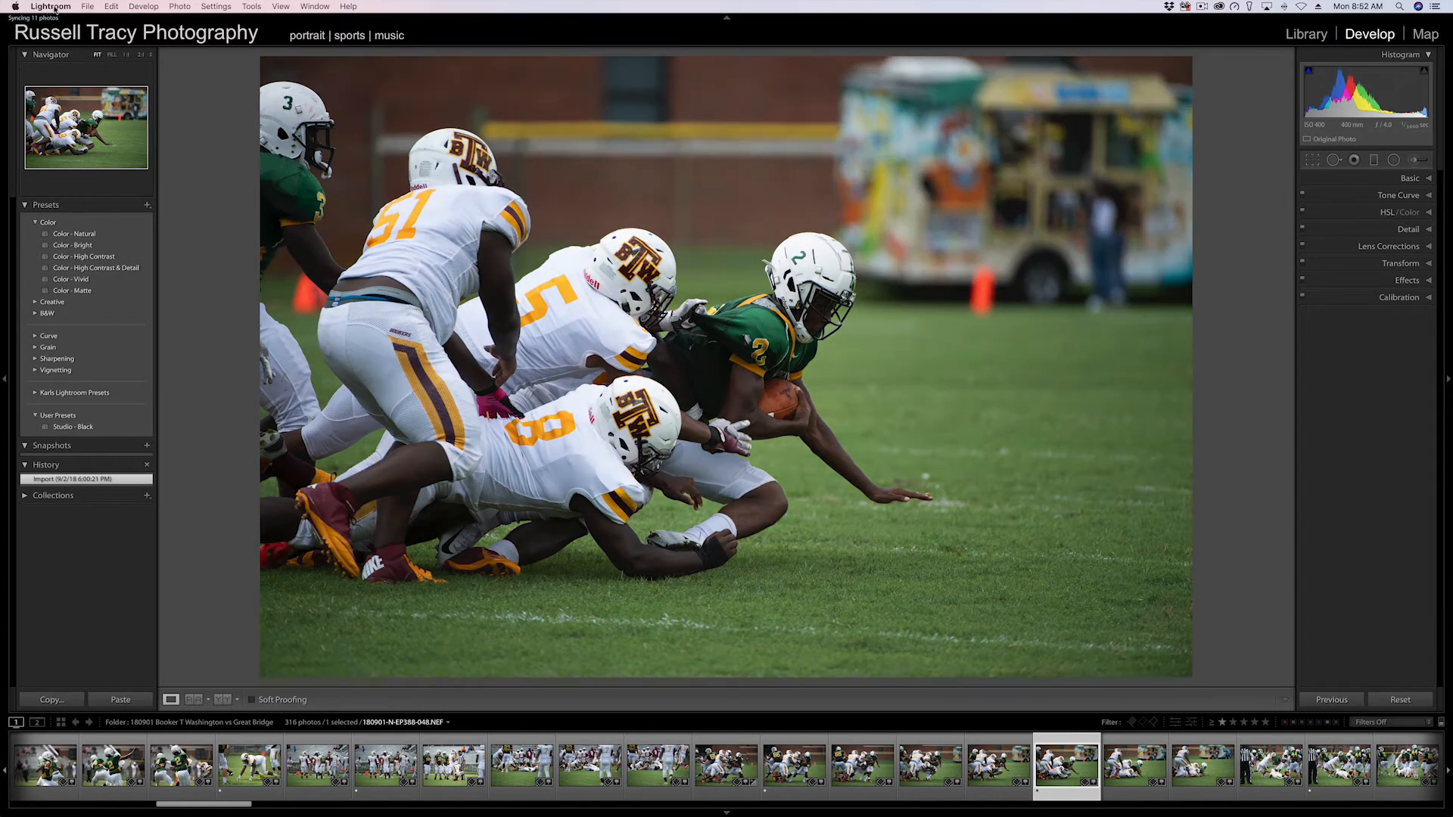
left_click(55, 9)
left_click(66, 37)
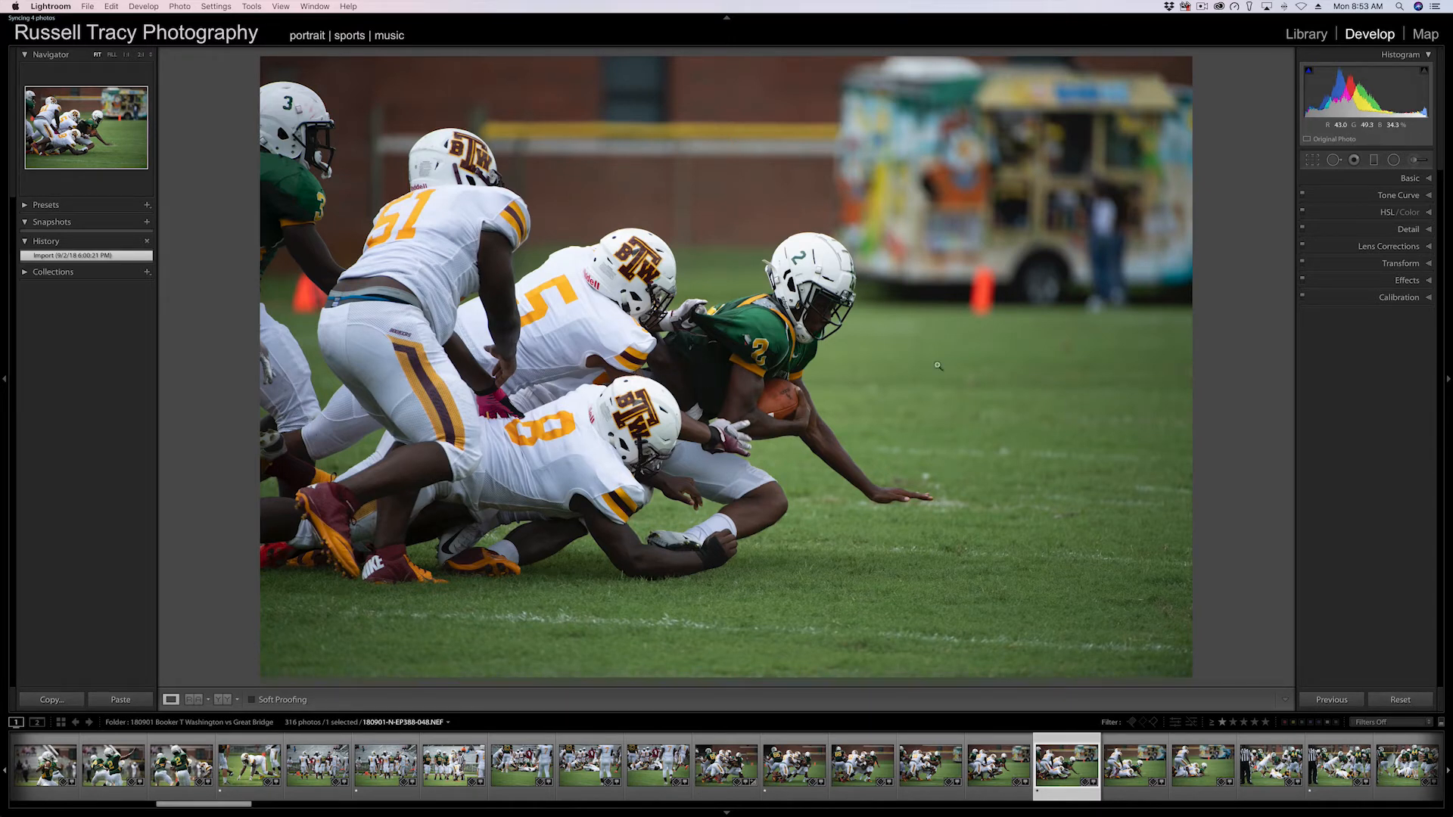
Zoom into the photo at different zoom levels and back out to fit the whole image.
left_click(834, 349)
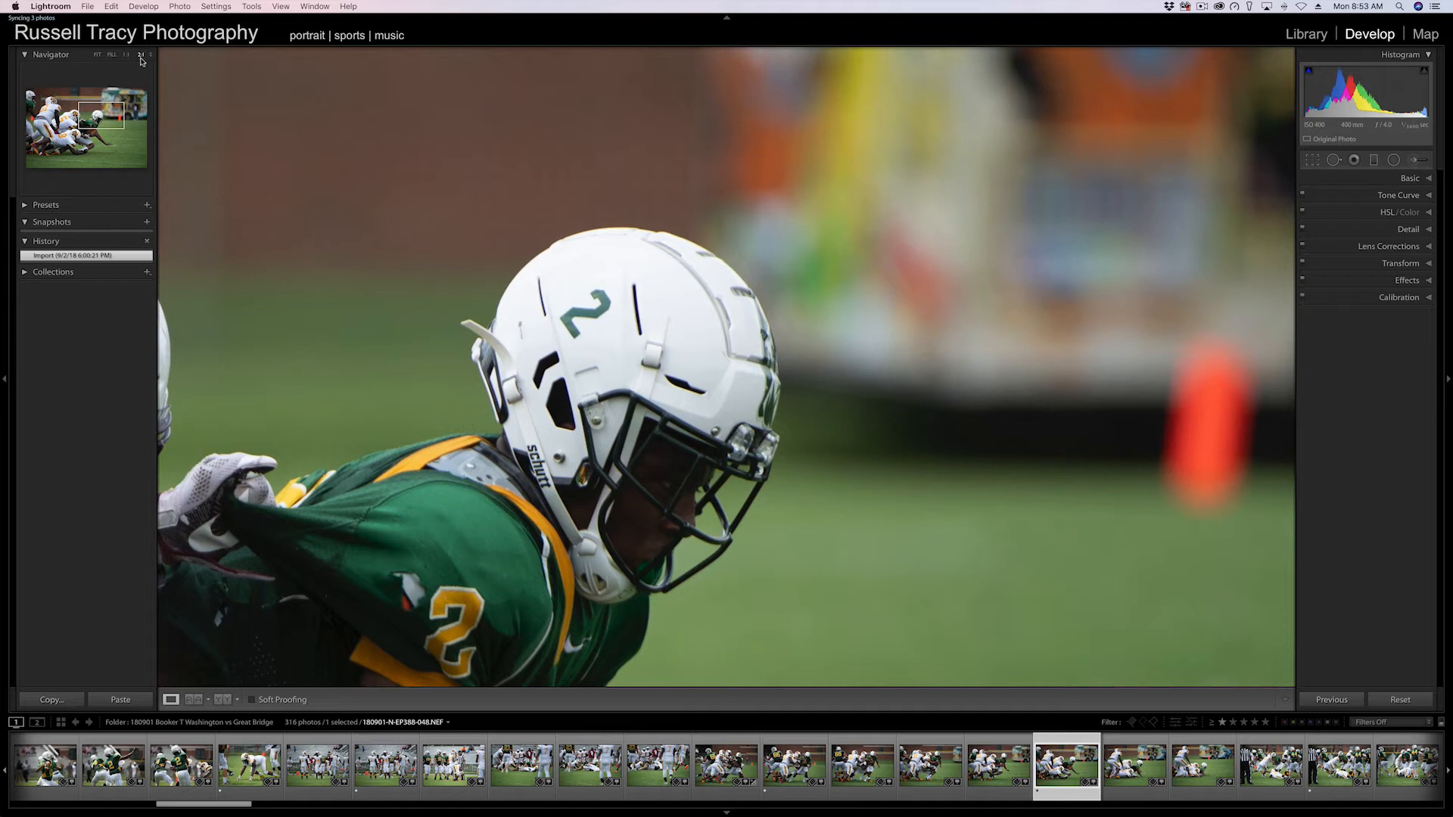
key("z")
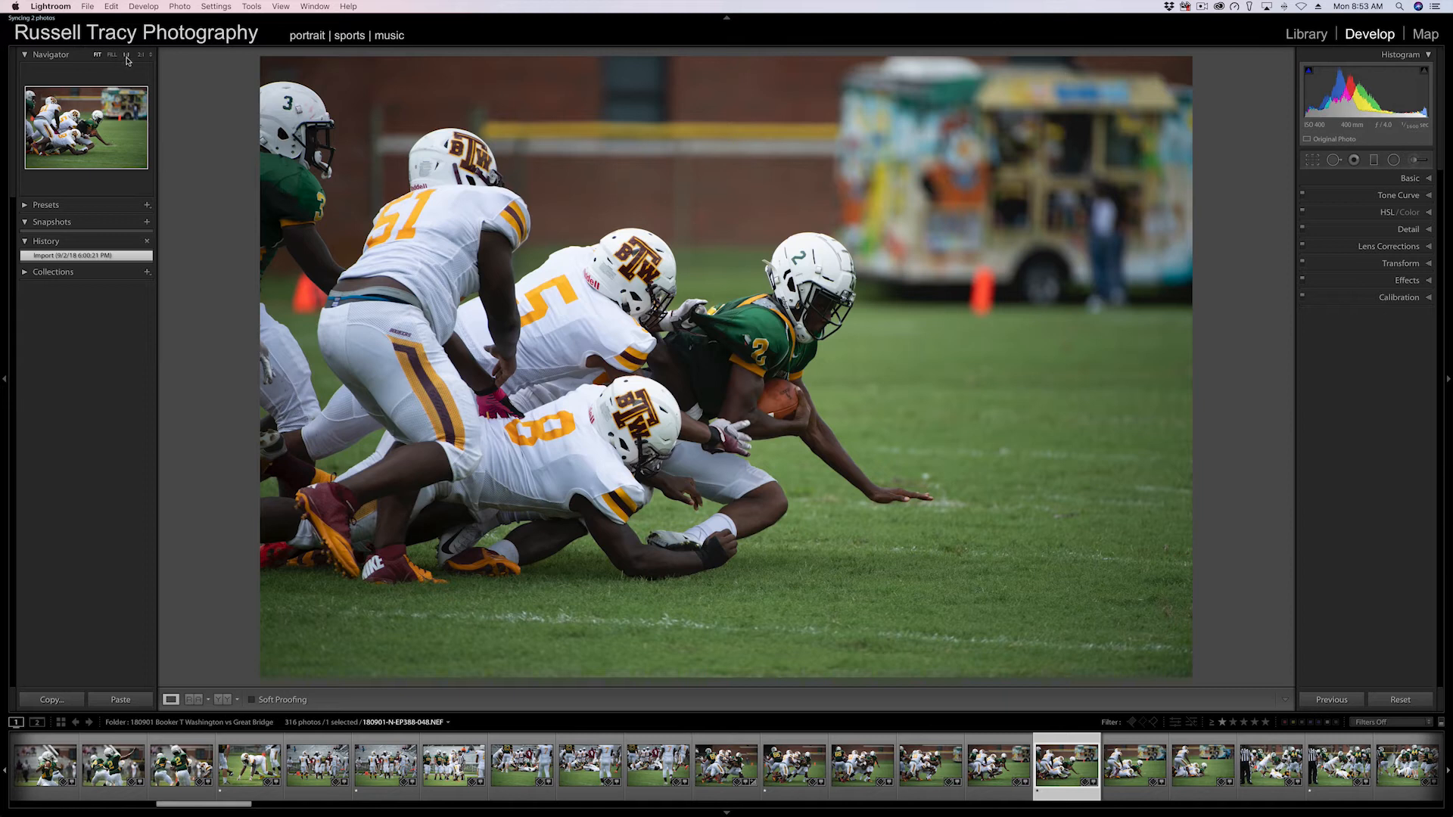
left_click(125, 56)
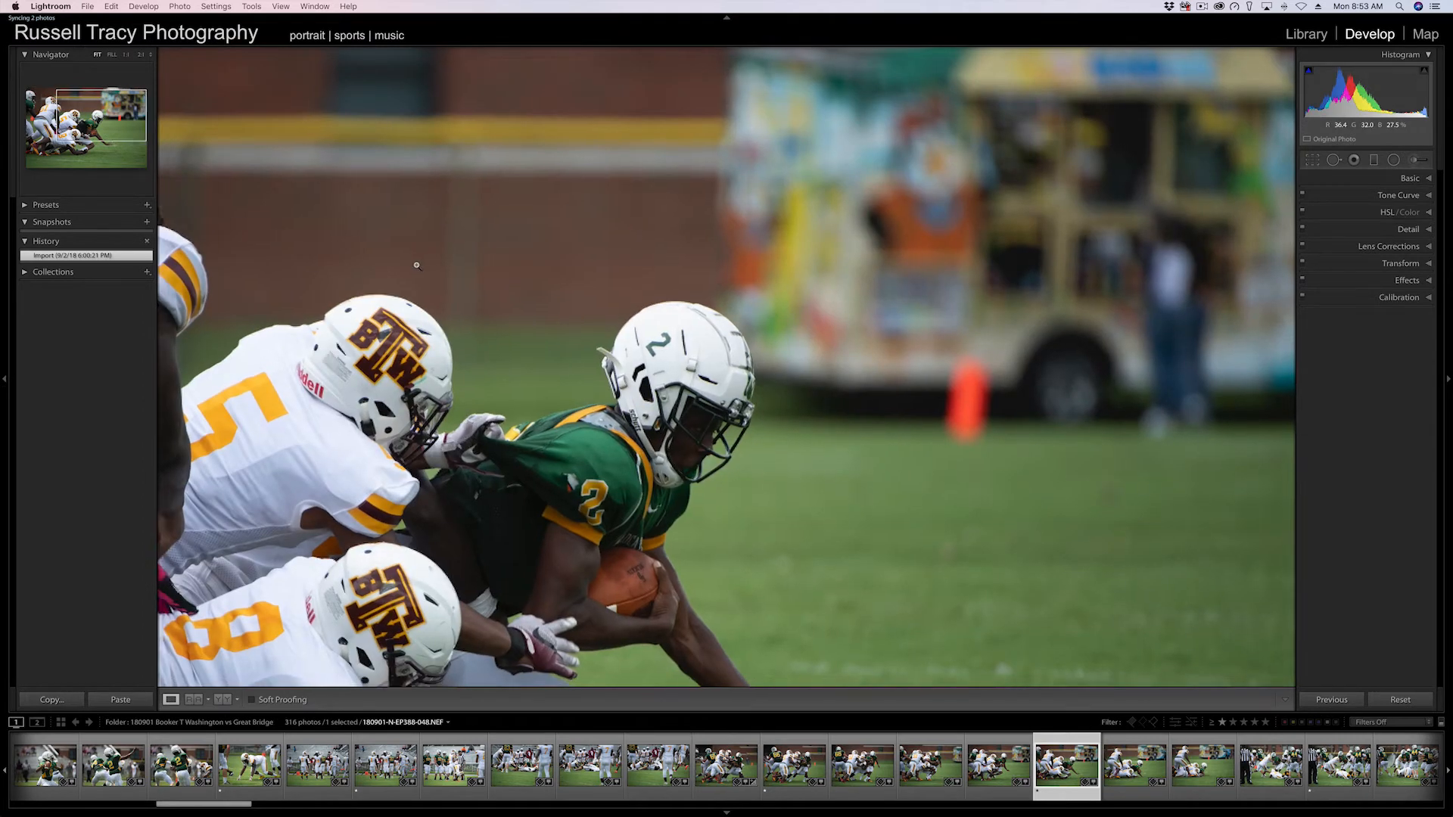
left_click(489, 207)
left_click(578, 233)
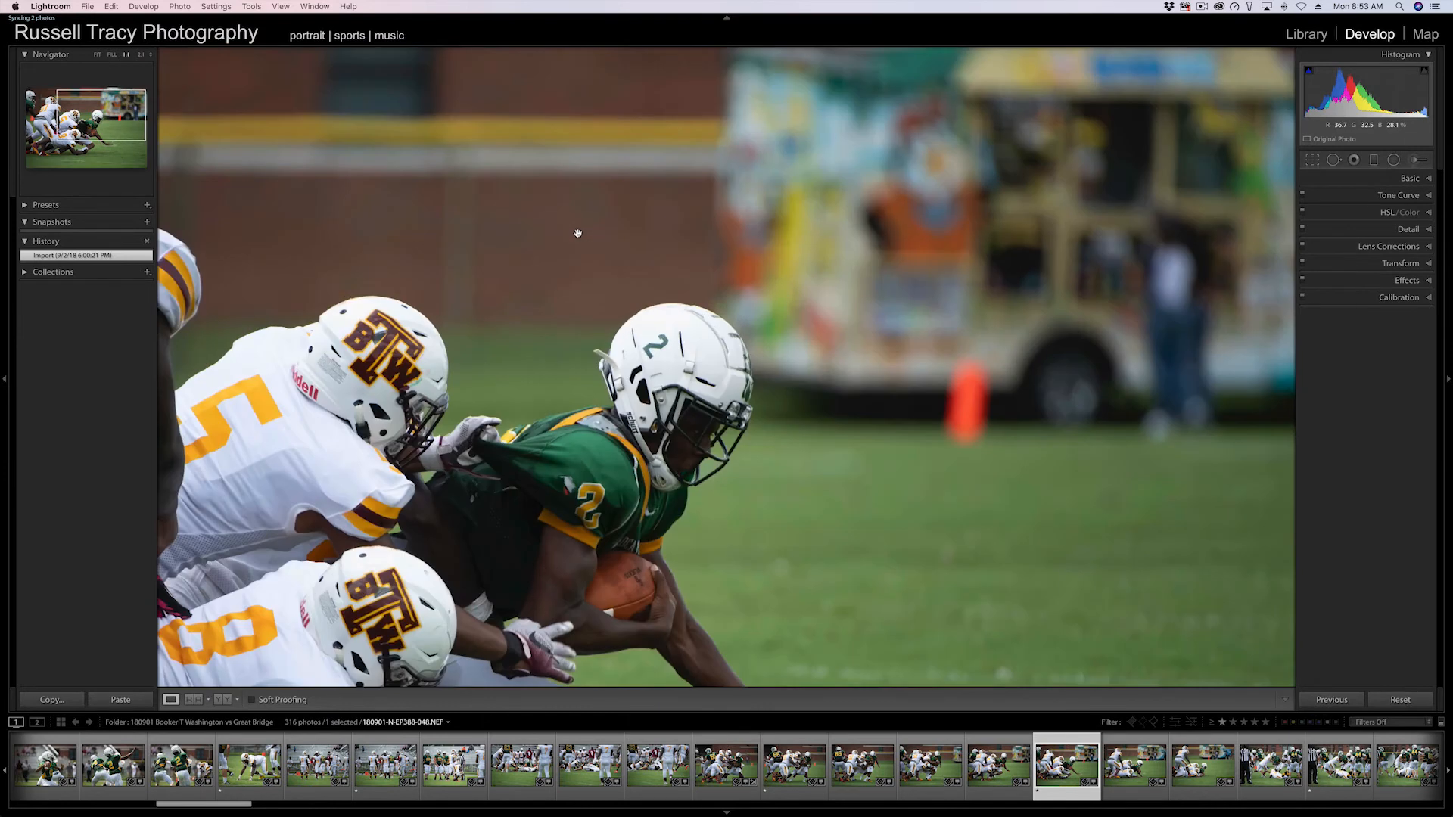
left_click(578, 233)
left_click(577, 232)
left_click(578, 218)
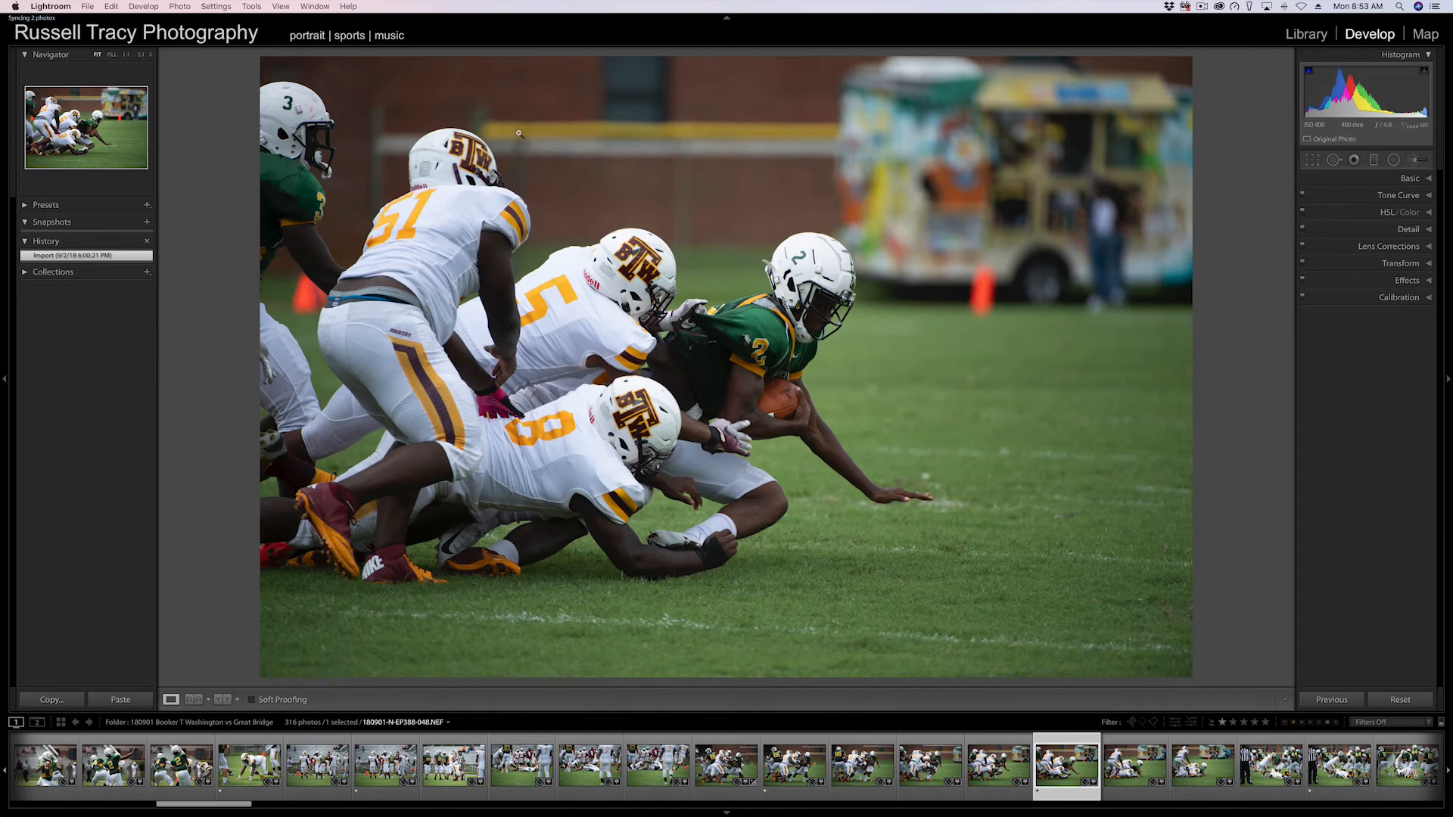
left_click(578, 219)
left_click(557, 219)
Pick custom navigator zoom ratios, zoom to 2:1 on the runner's helmet, pan around, and return to fit.
left_click(152, 57)
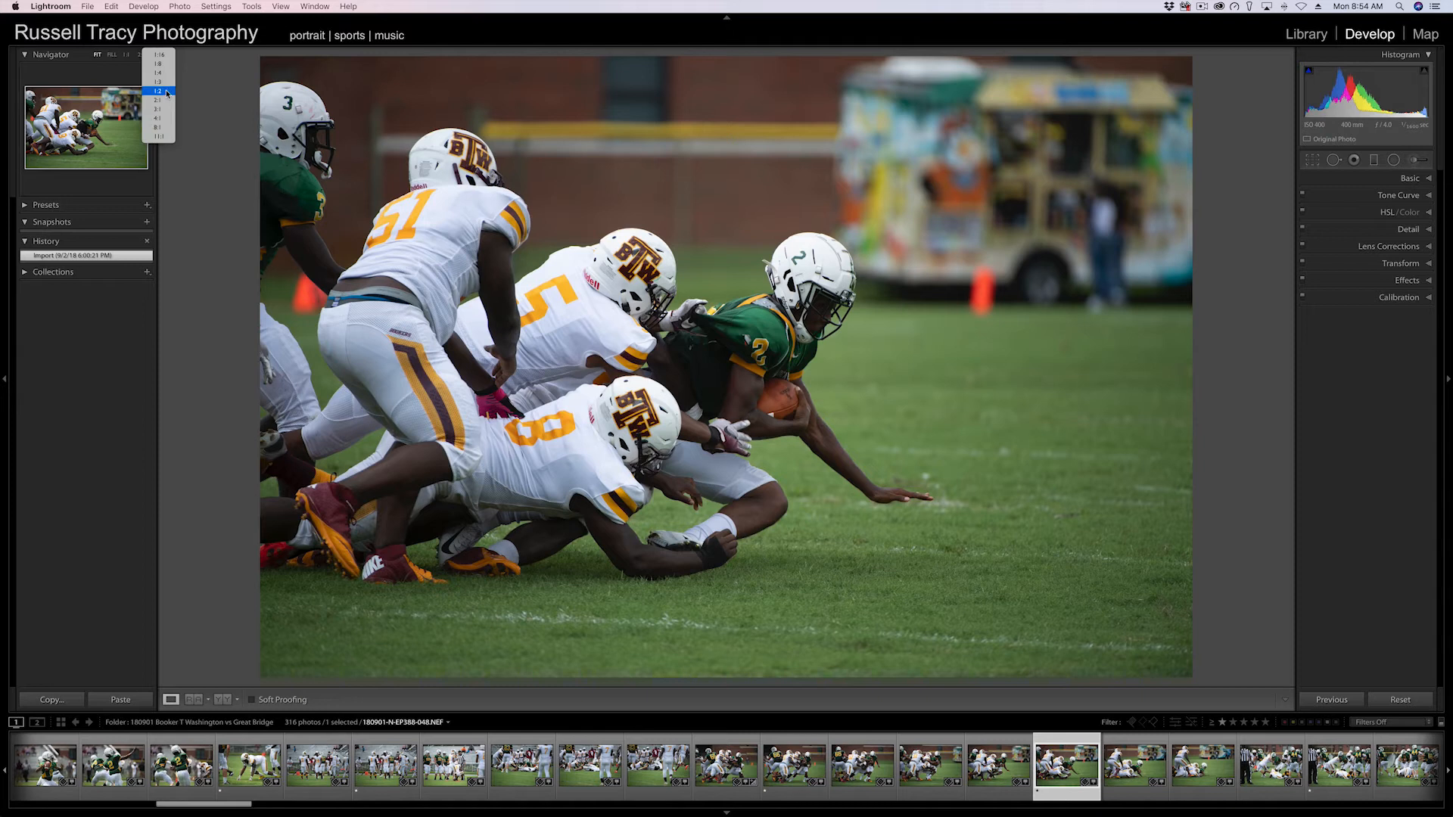
left_click(166, 93)
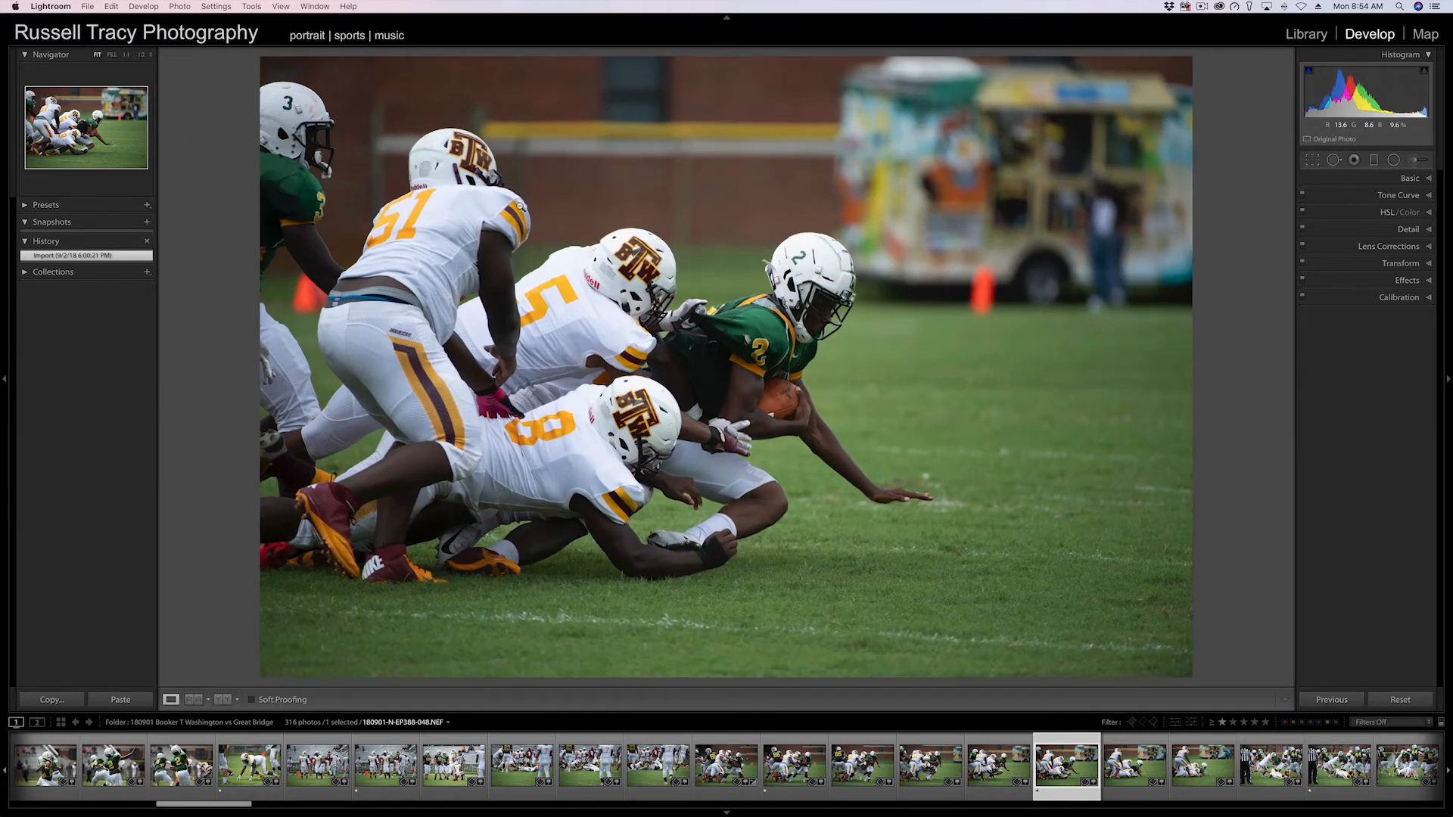
left_click(520, 206)
left_click(292, 117)
left_click(140, 54)
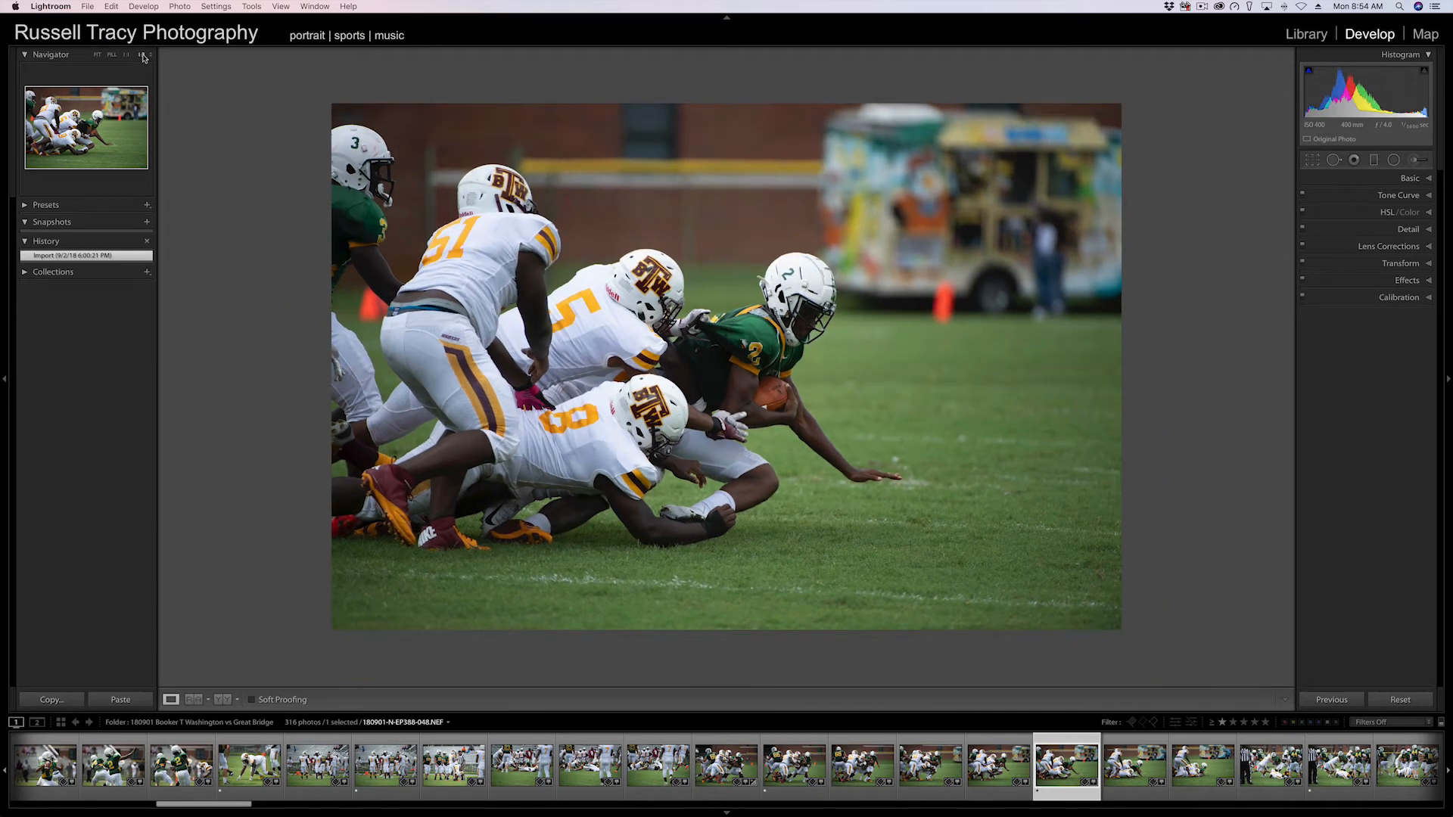
left_click(151, 55)
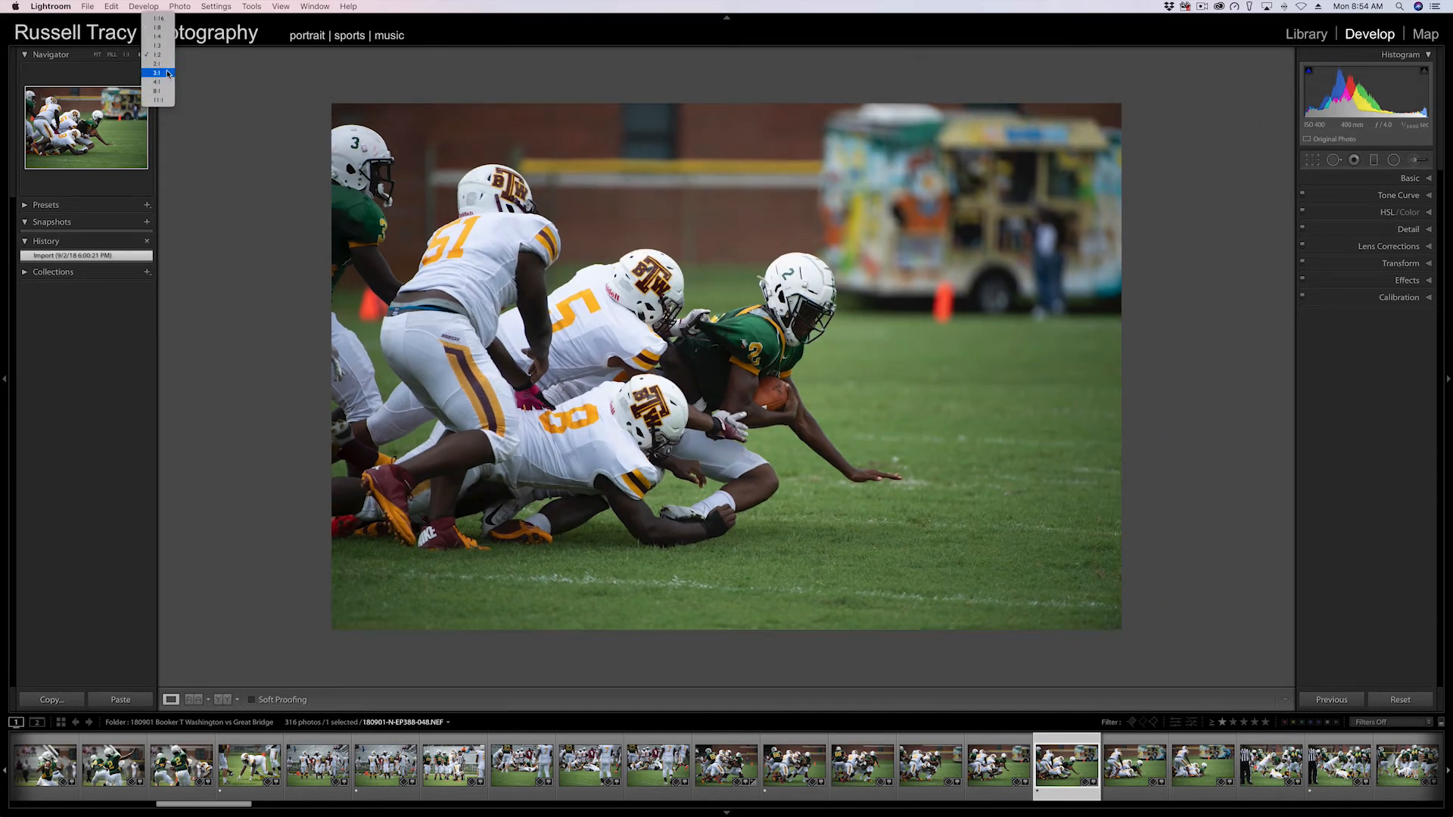
left_click(157, 64)
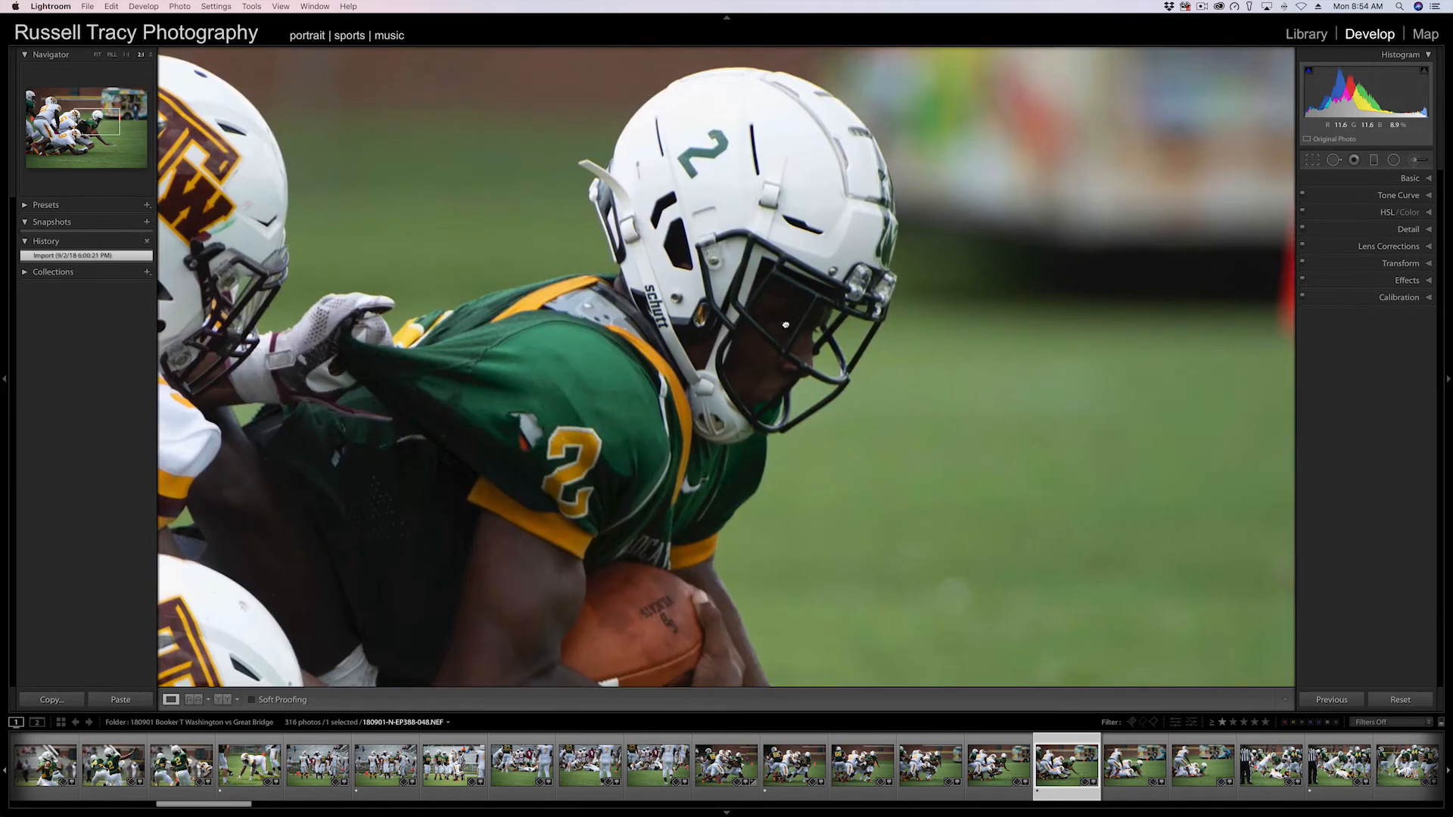
left_click_drag(652, 504, 785, 322)
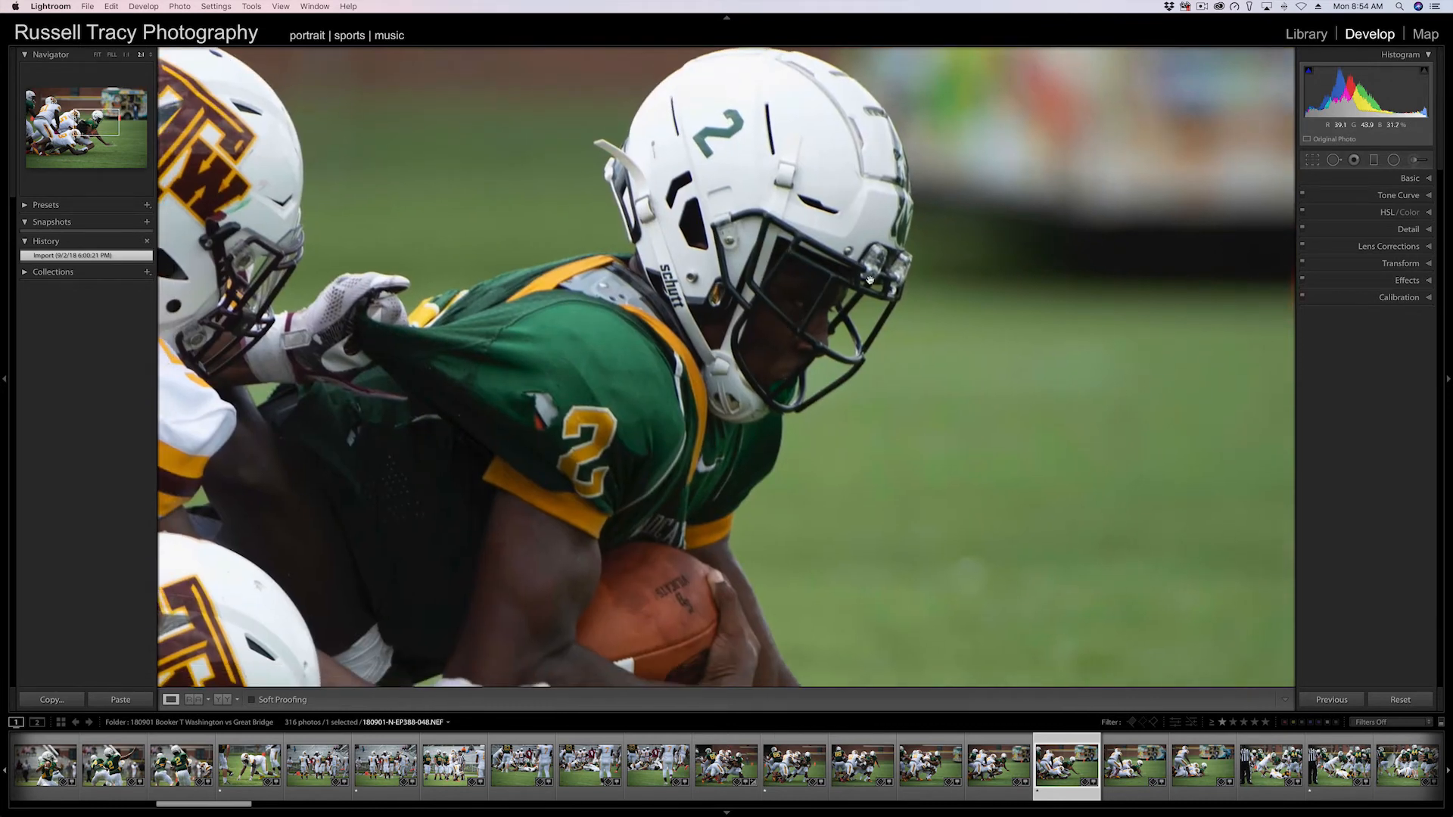
left_click(765, 404)
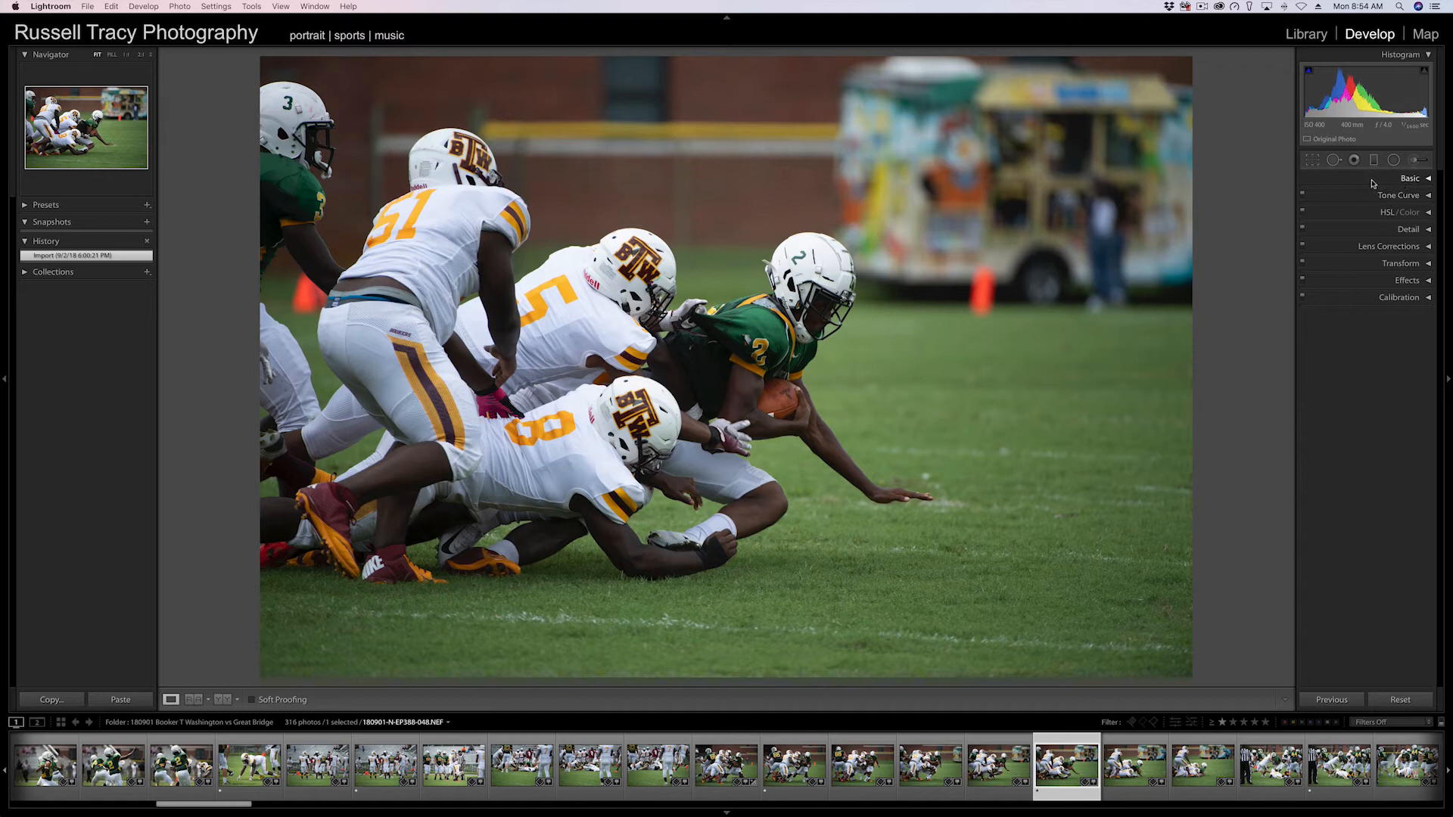
Expand the Basic, Tone Curve, HSL/Color, Detail, Lens Corrections, Transform, Effects and Calibration panels in turn and scroll through them.
left_click(1397, 180)
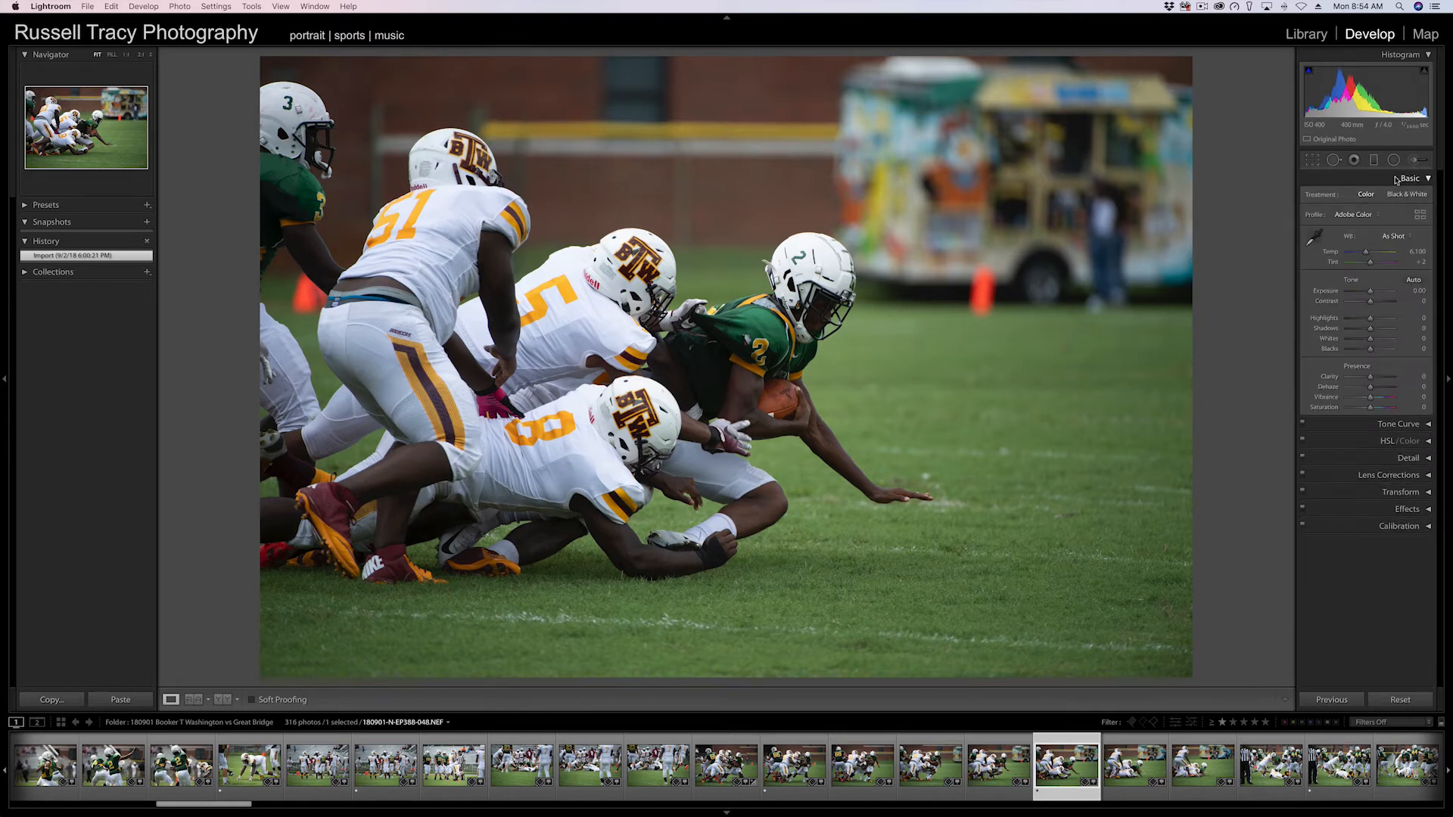
left_click(1368, 425)
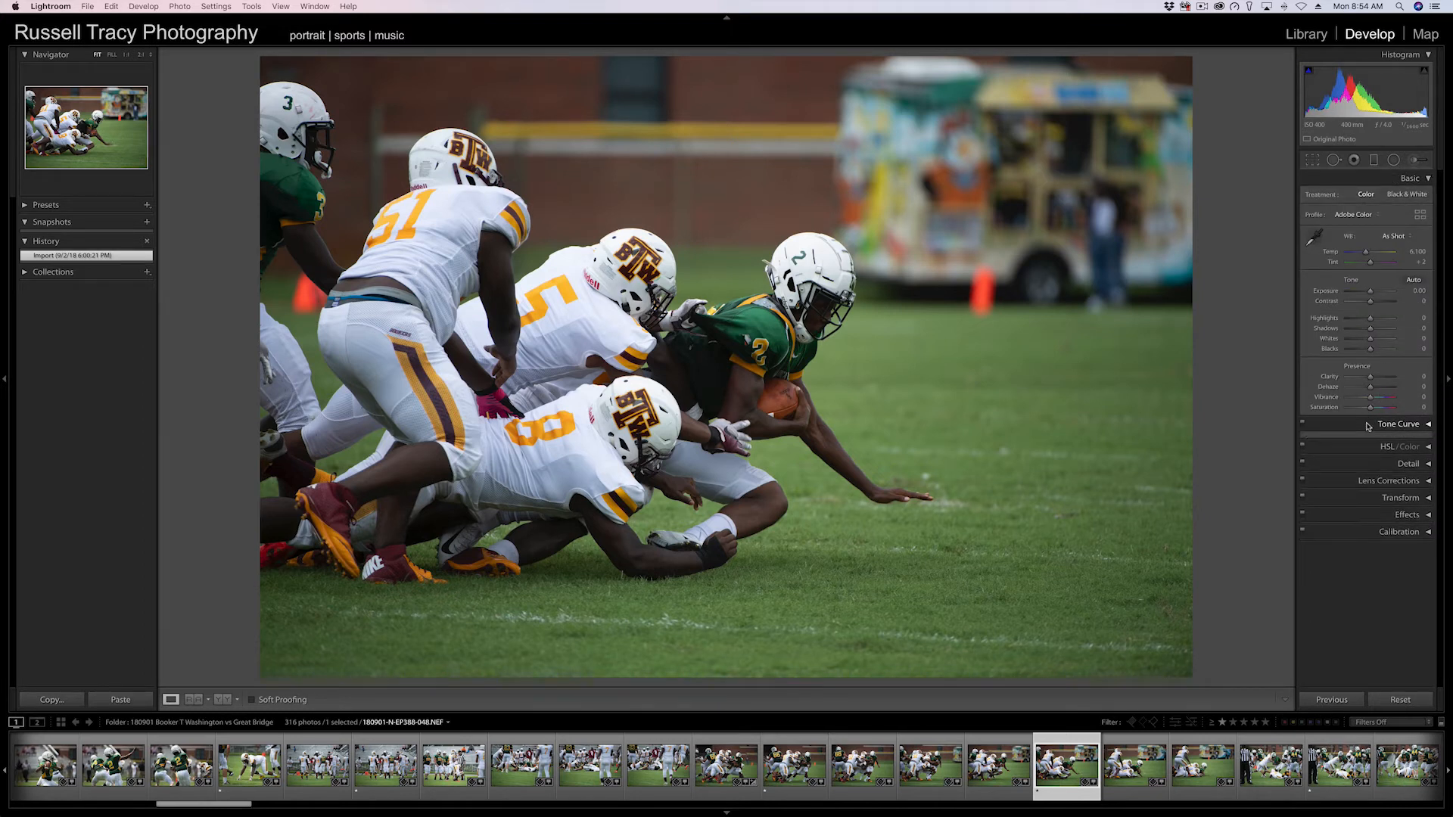
scroll(1367, 426, "down", 3)
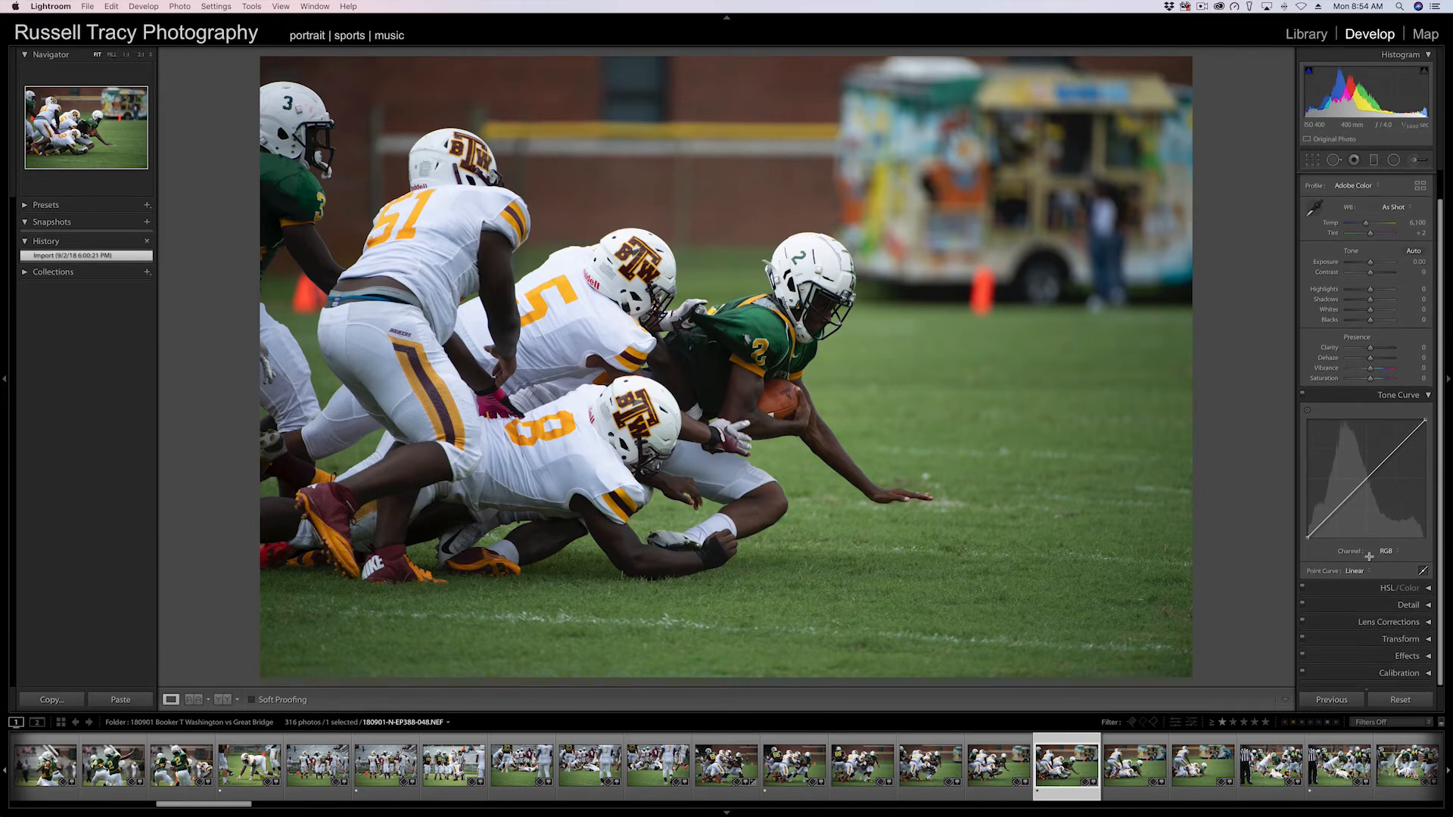
left_click(1364, 589)
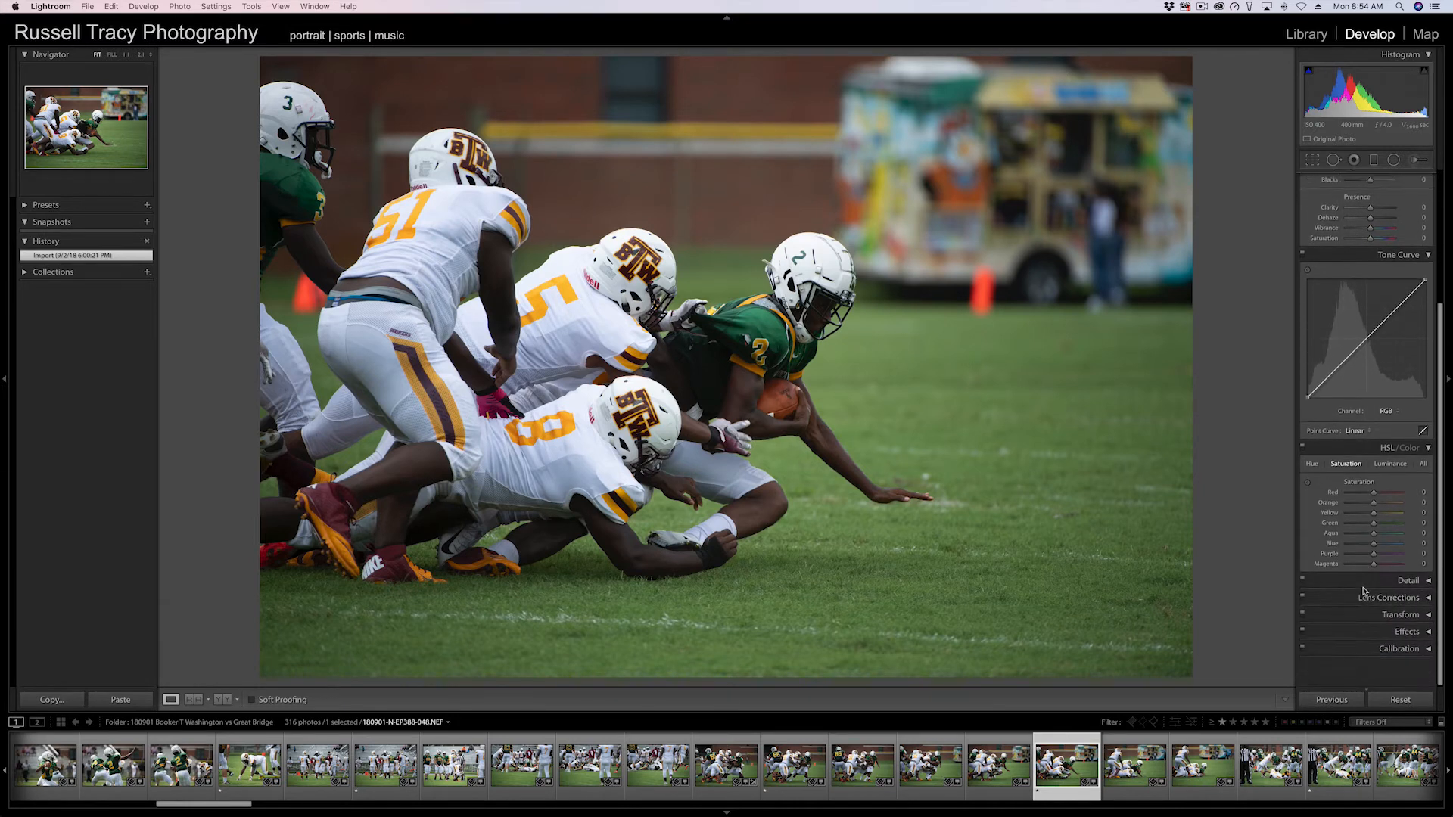
left_click(1357, 606)
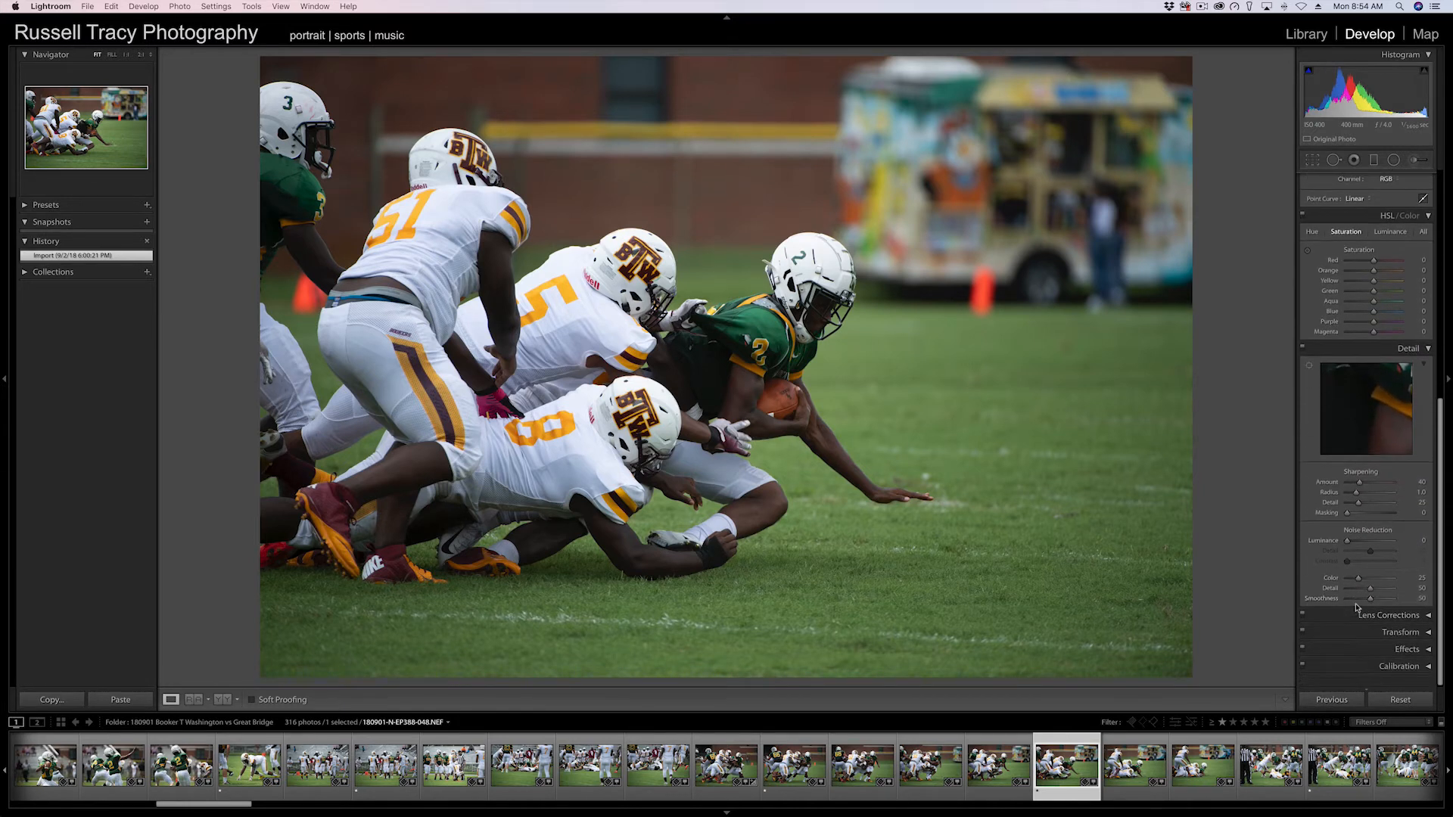
left_click(1354, 627)
scroll(1354, 629, "down", 3)
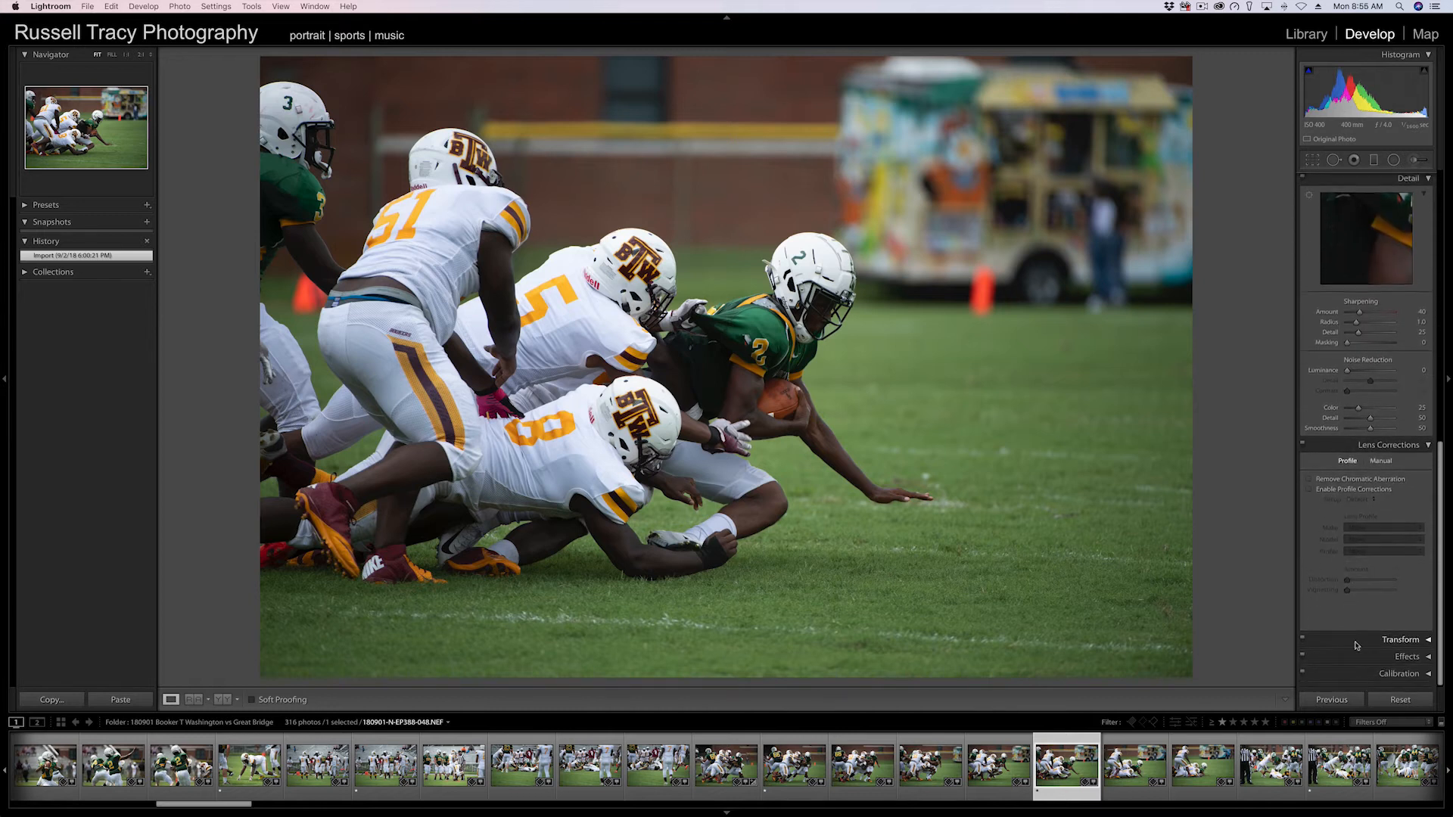
left_click(1356, 643)
scroll(1355, 644, "down", 5)
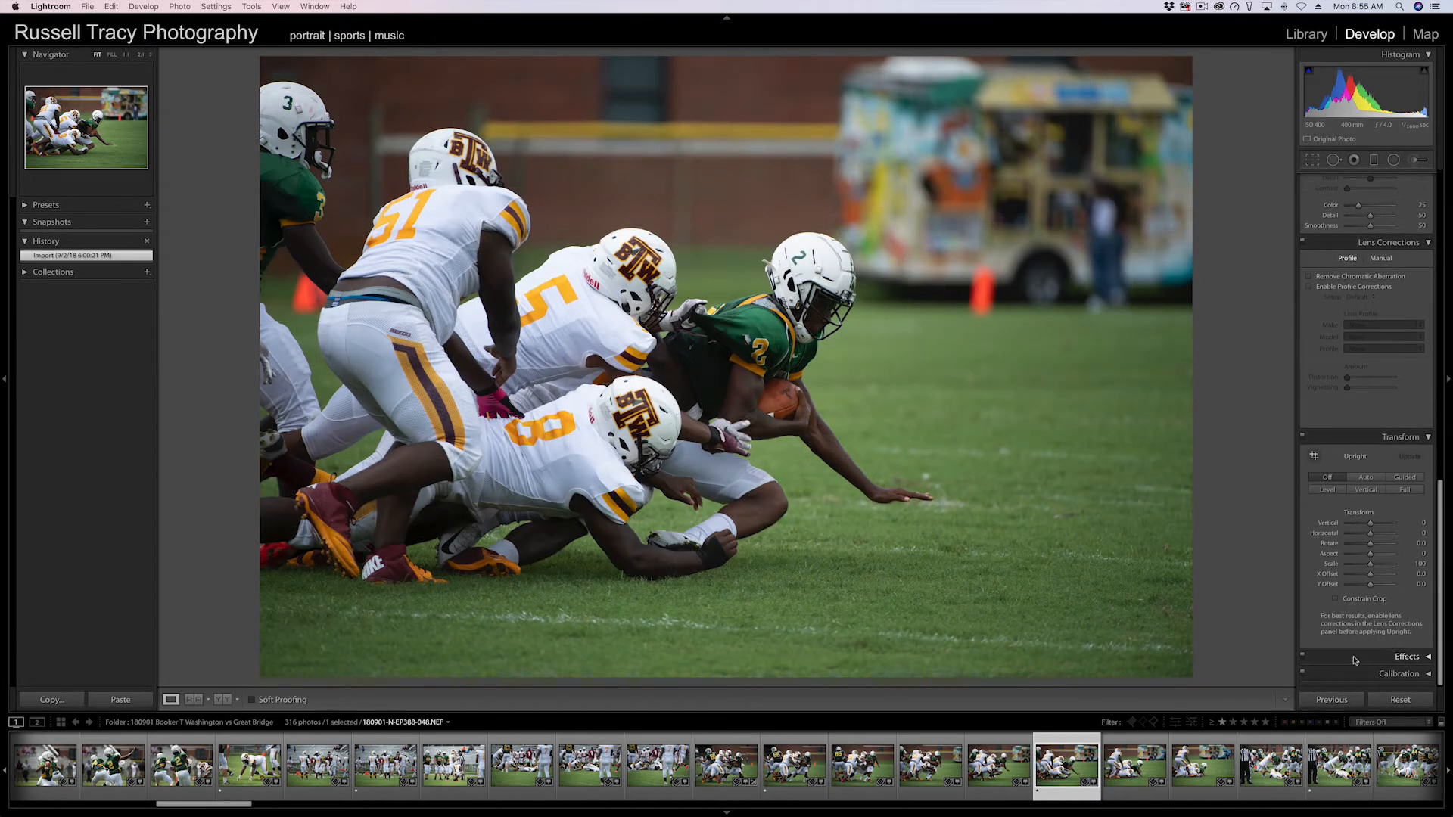
left_click(1356, 653)
left_click(1359, 669)
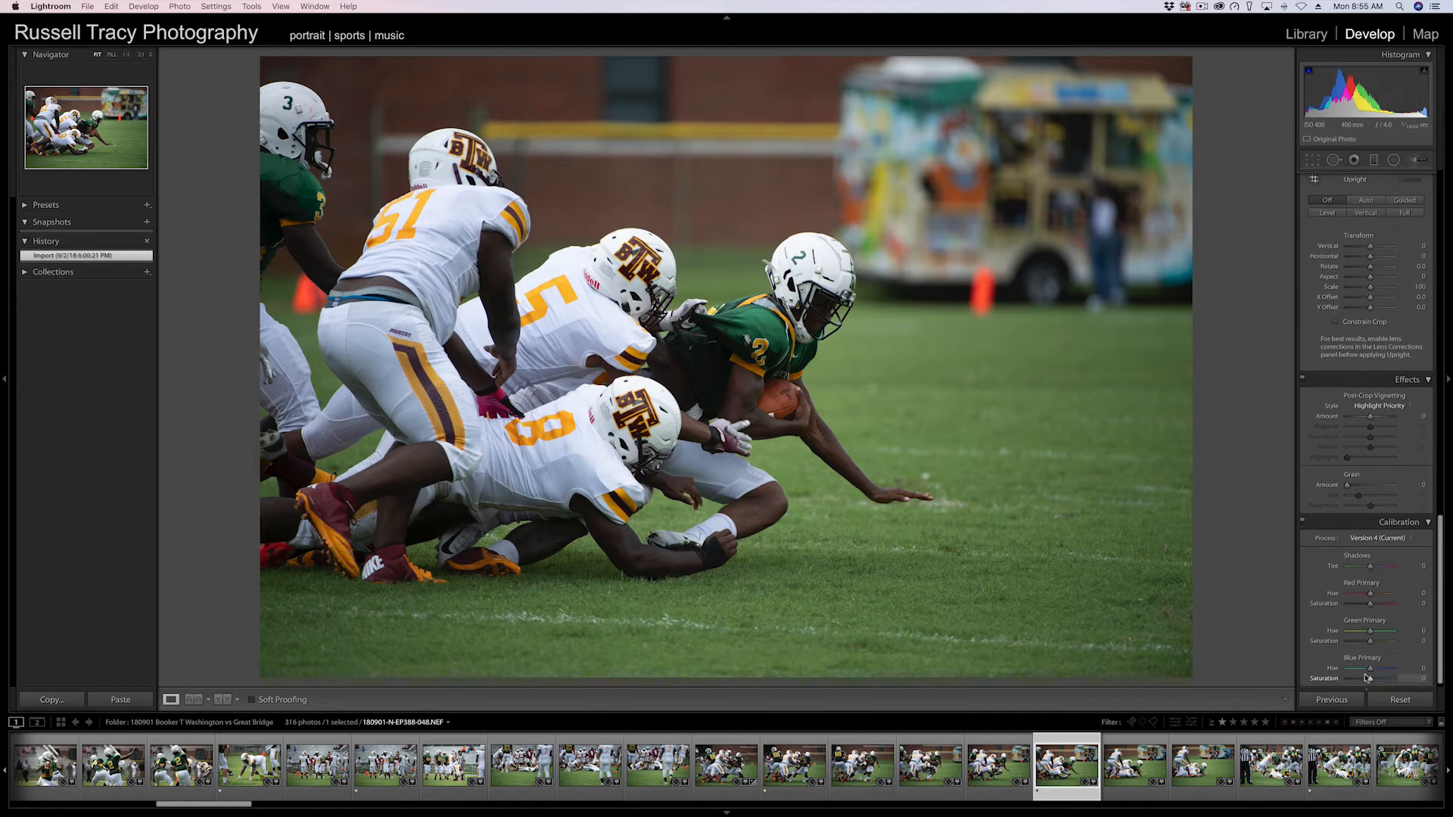
scroll(1381, 367, "up", 15)
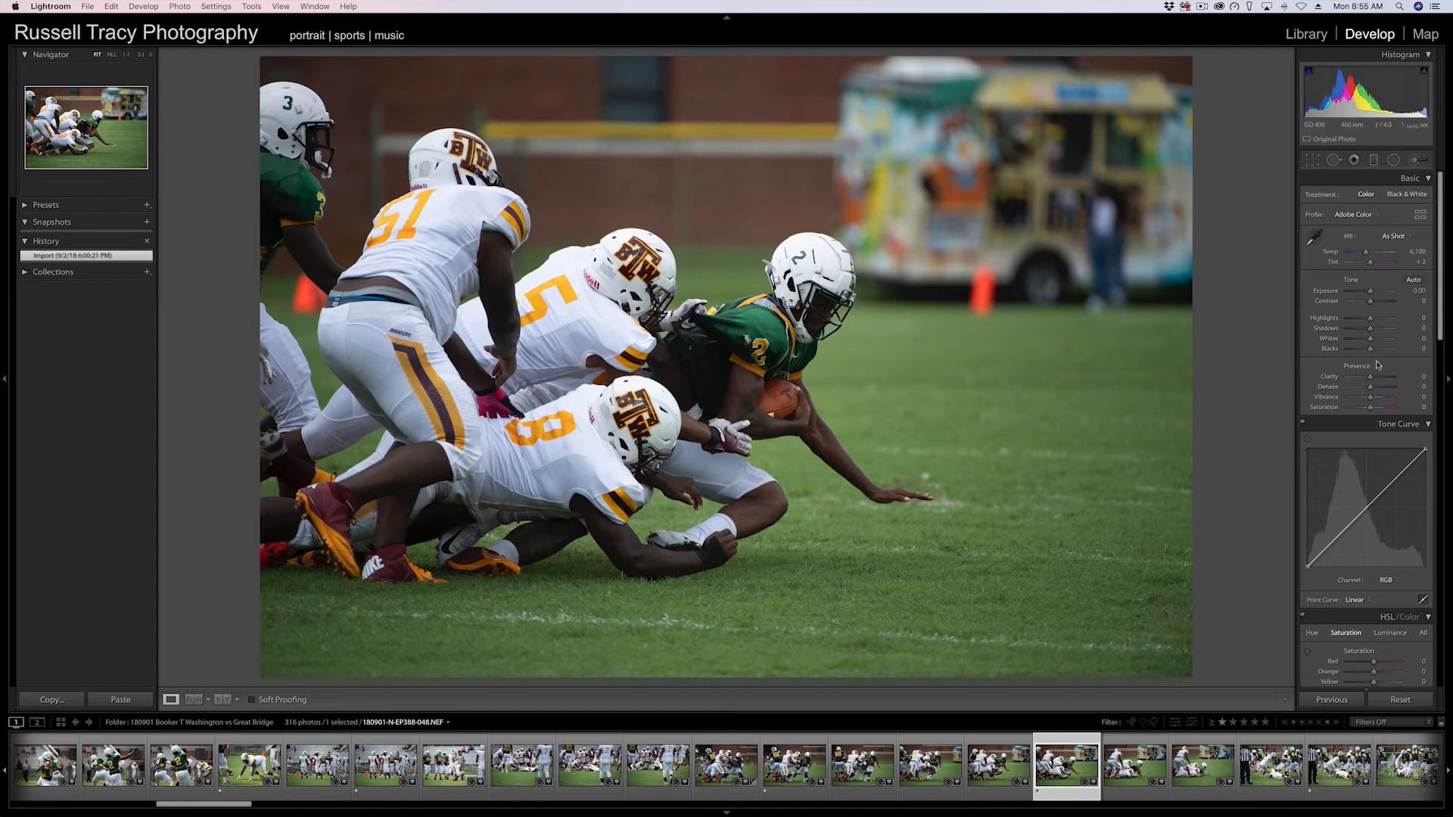
scroll(1378, 366, "down", 10)
scroll(1378, 367, "up", 10)
scroll(1378, 367, "down", 1)
Collapse all develop panels and switch the panel group to Solo Mode.
right_click(1371, 182)
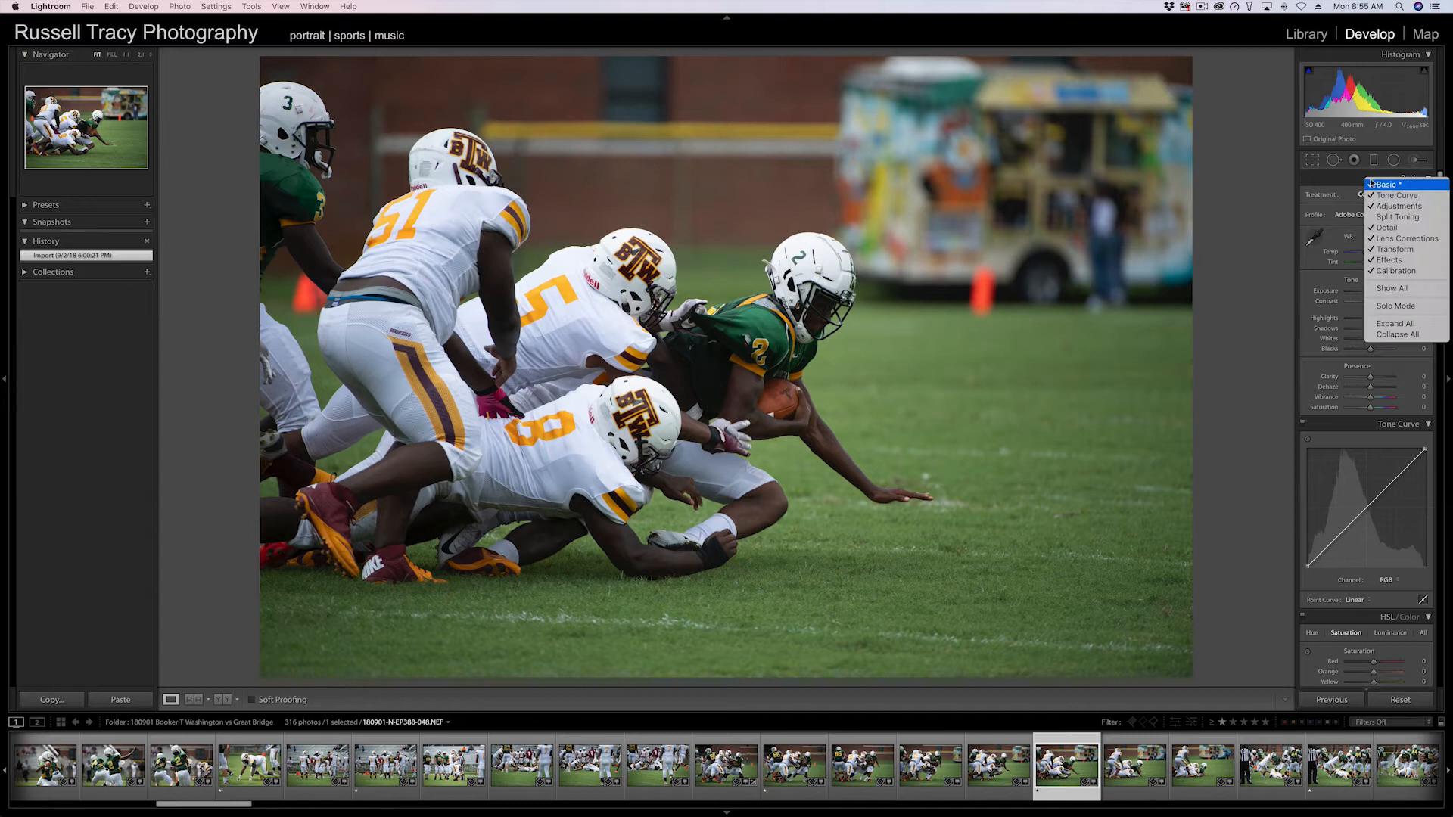
left_click(1407, 335)
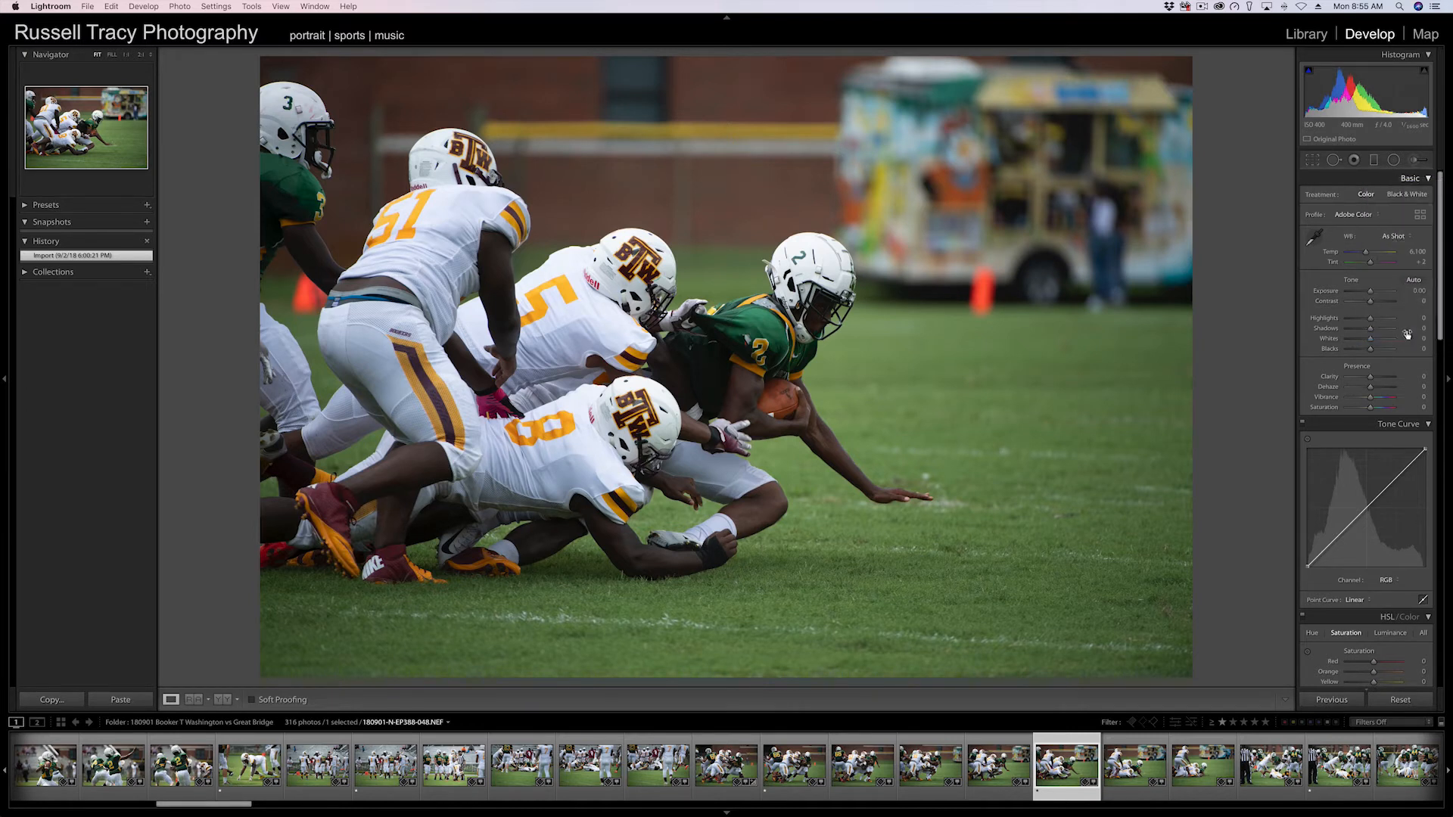
right_click(1366, 182)
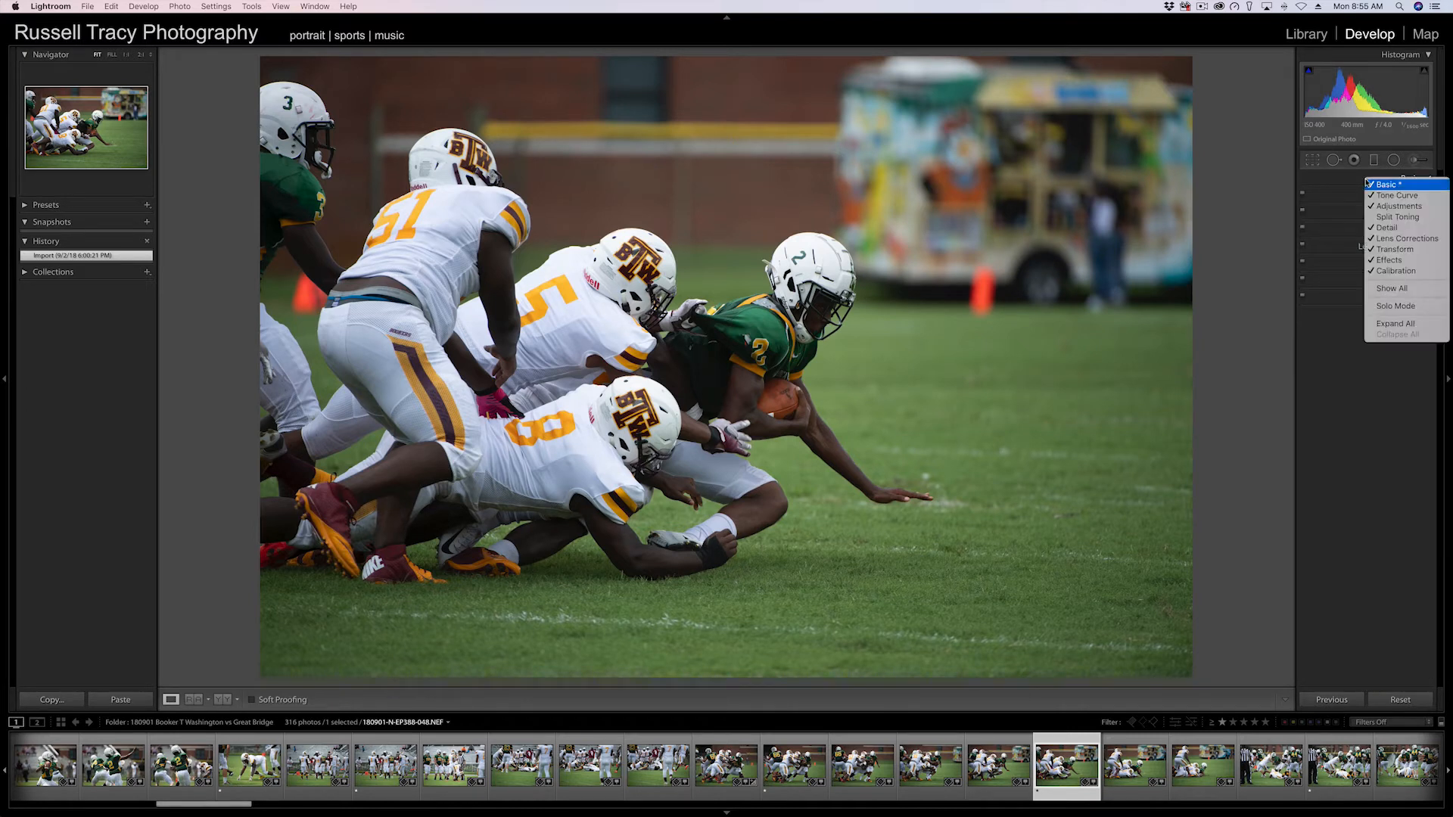
left_click(1404, 307)
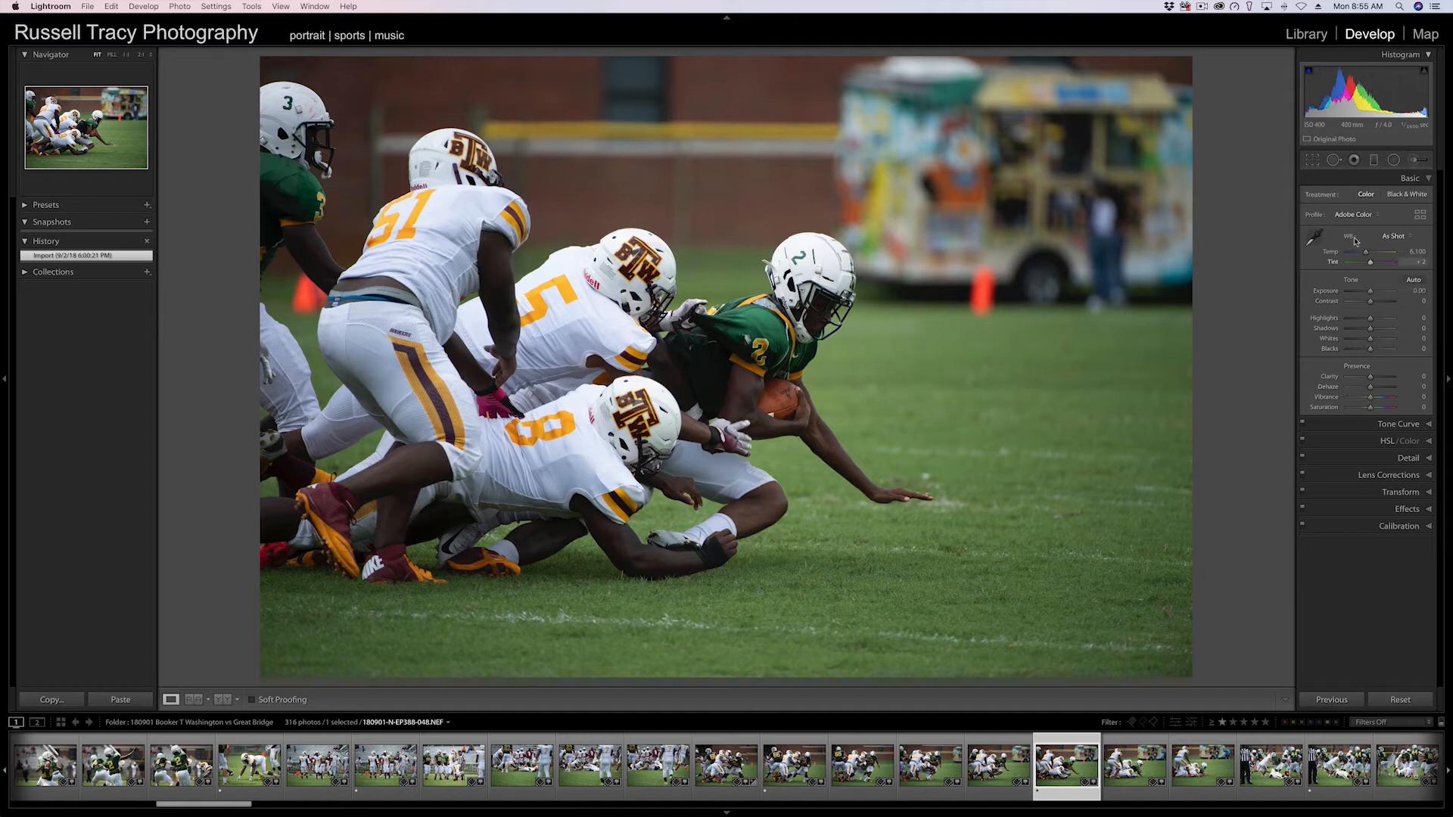
Open the Tone Curve, HSL/Color and Detail panels one at a time in solo mode.
left_click(1379, 428)
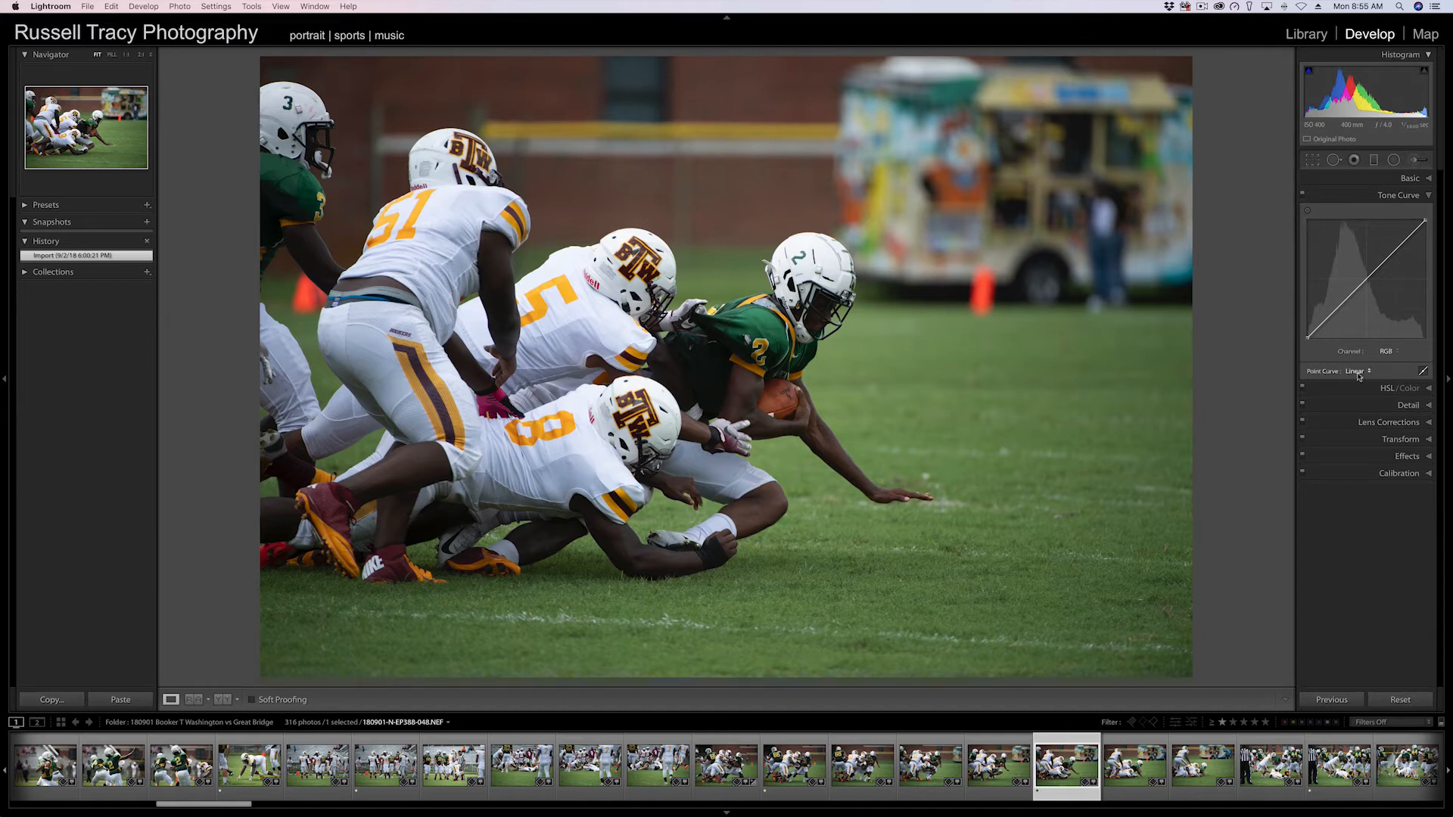
left_click(1366, 389)
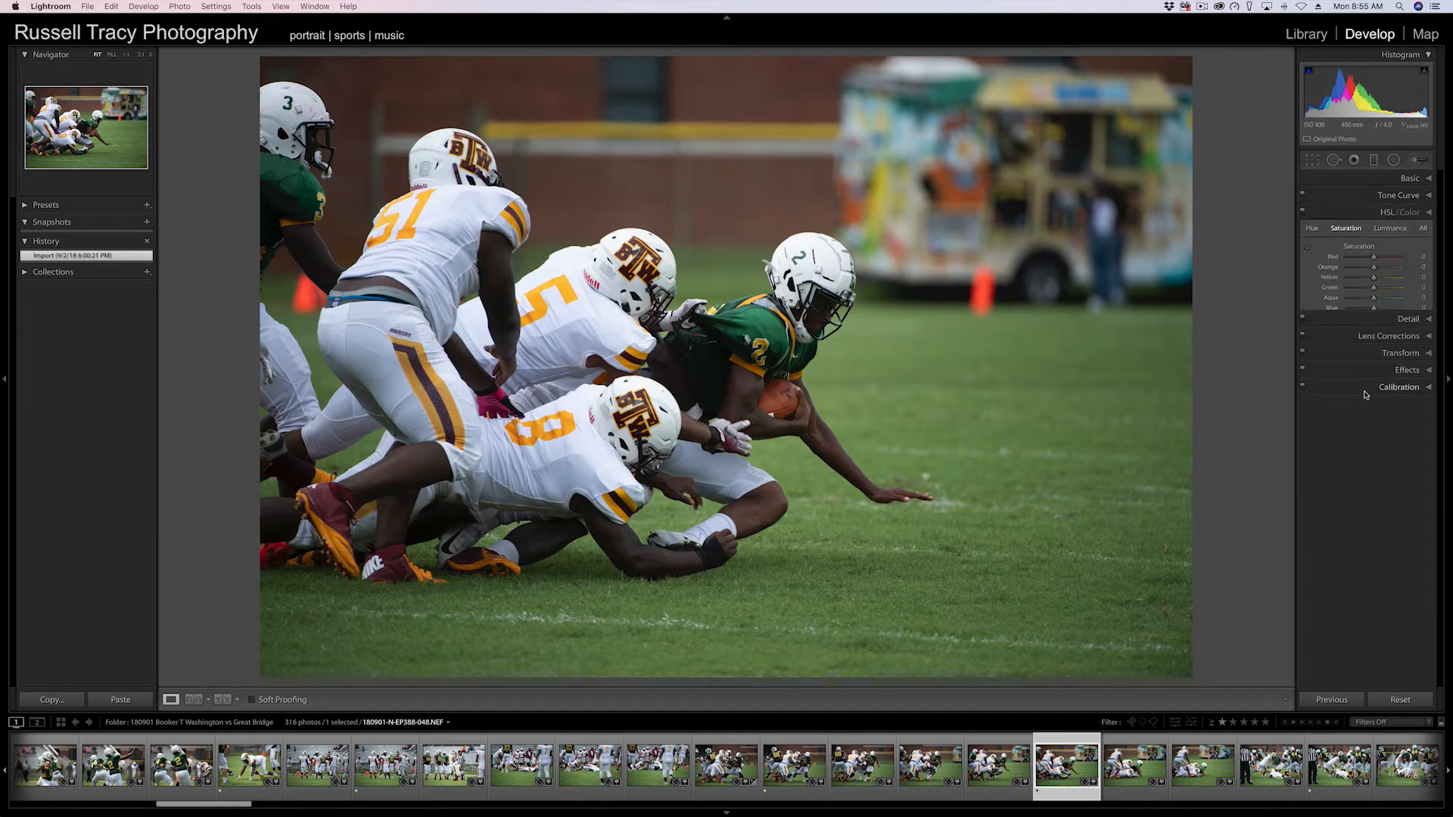
left_click(1356, 348)
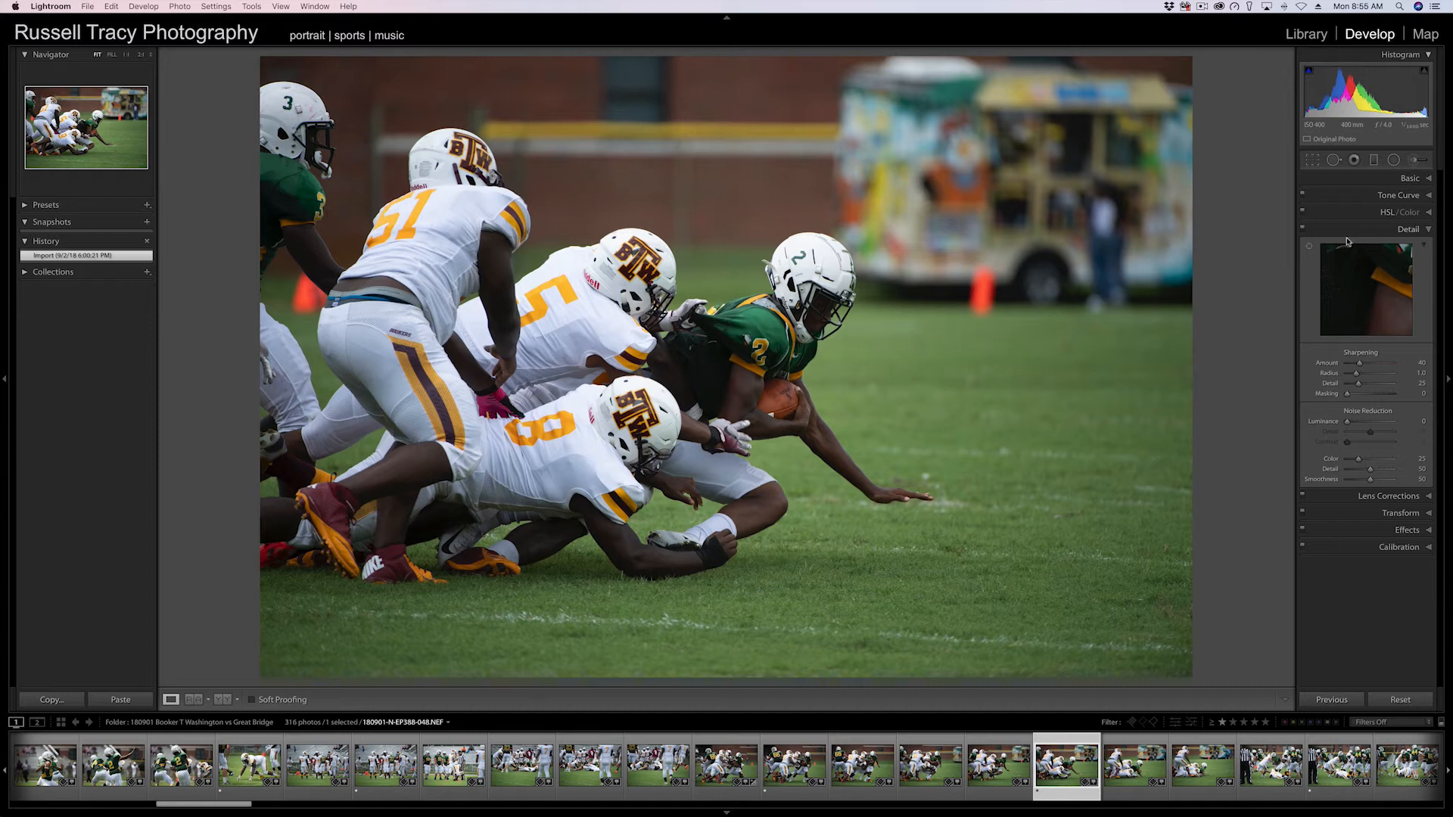
Show the Split Toning panel in the panel list, then hide it again.
right_click(1354, 182)
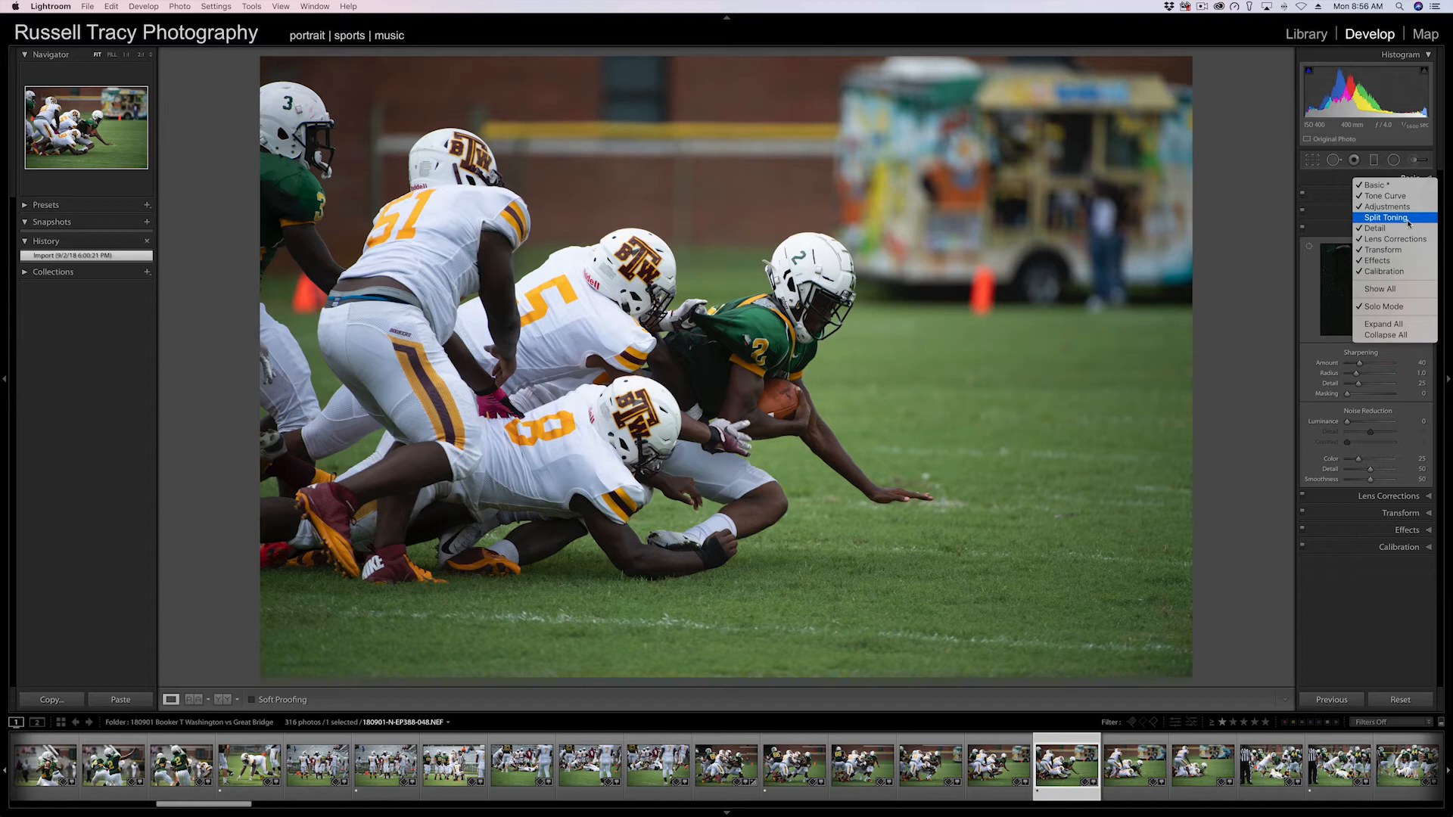
left_click(1382, 218)
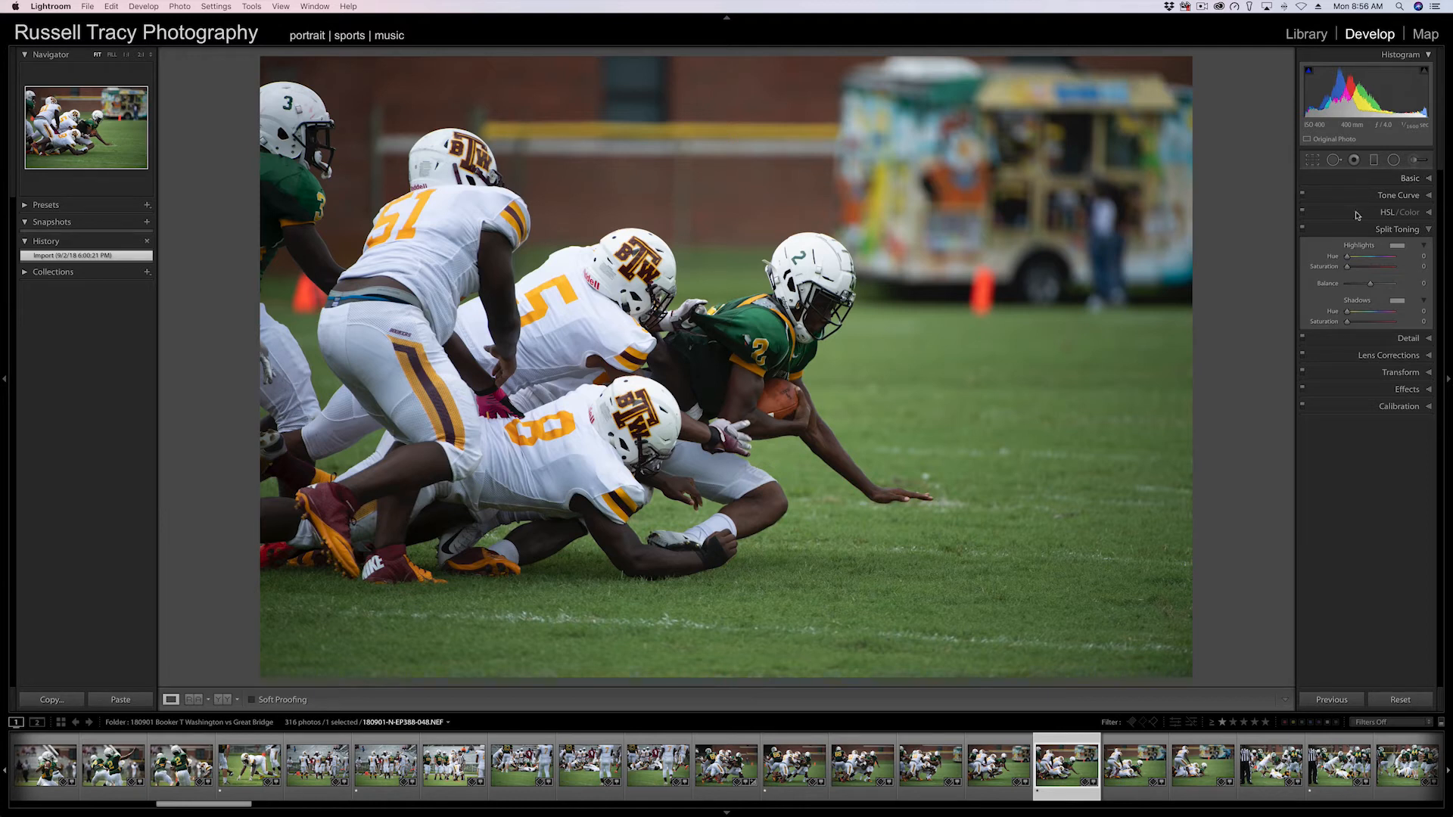
right_click(1353, 231)
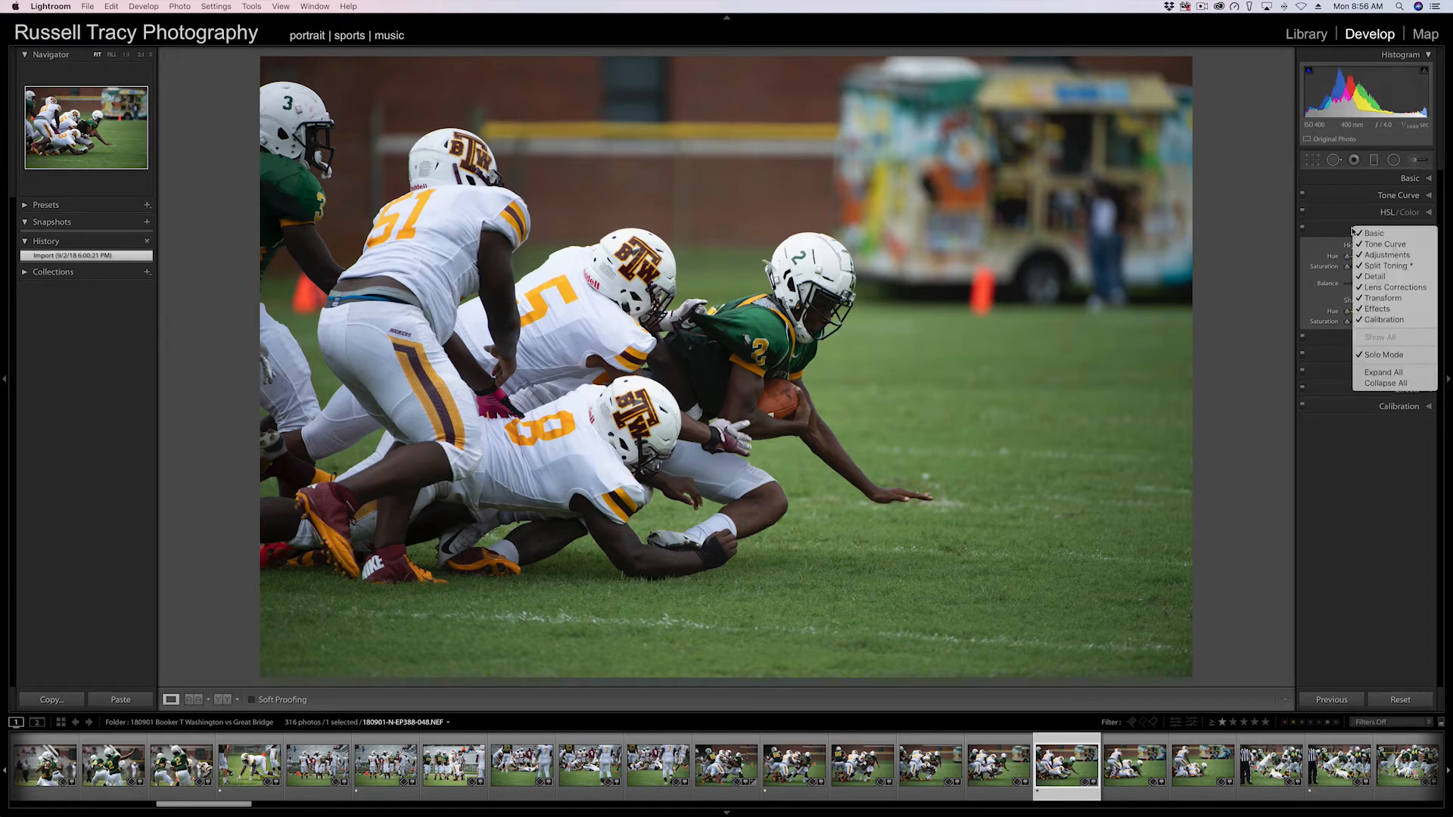
left_click(1399, 266)
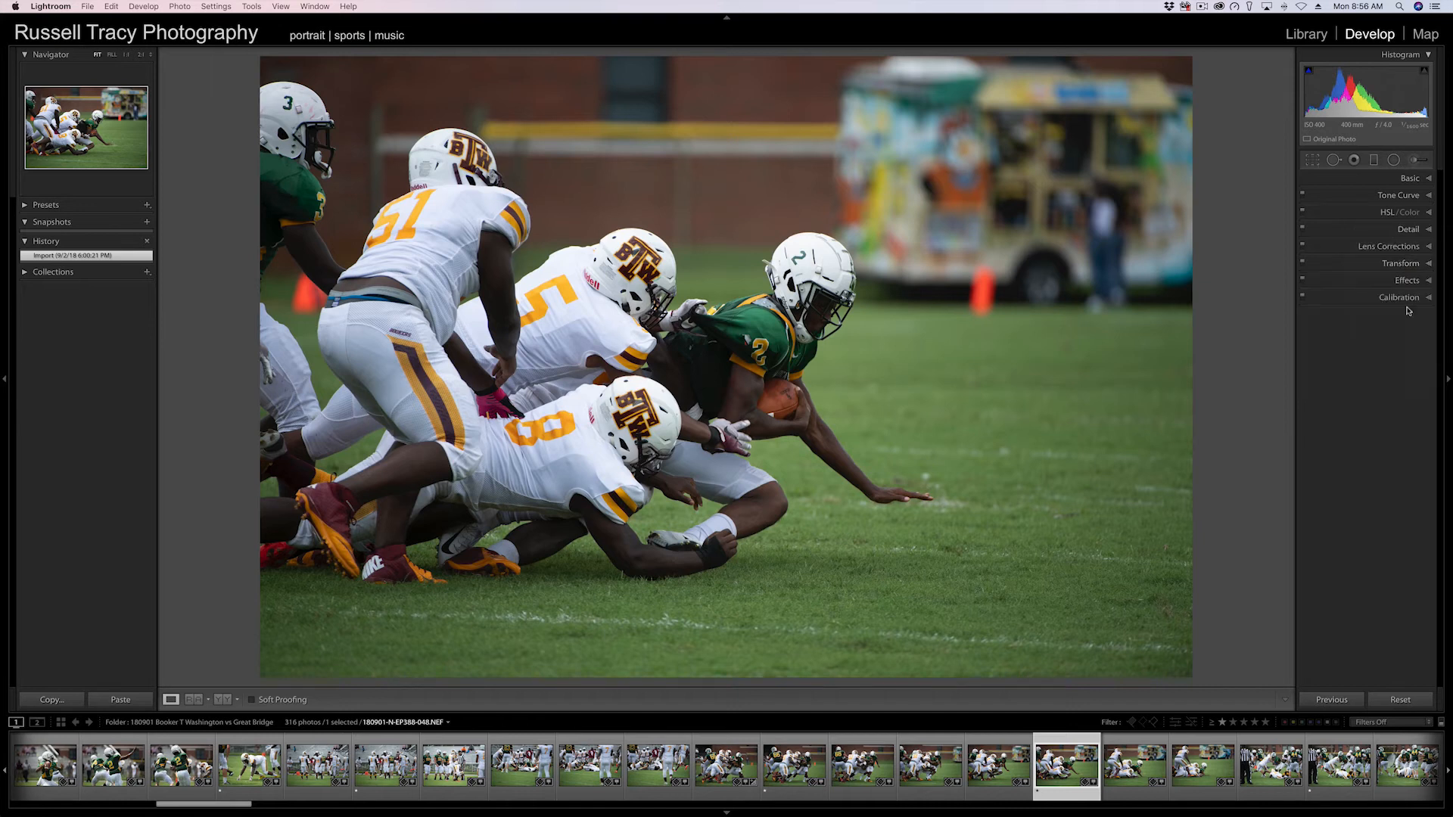
right_click(1342, 300)
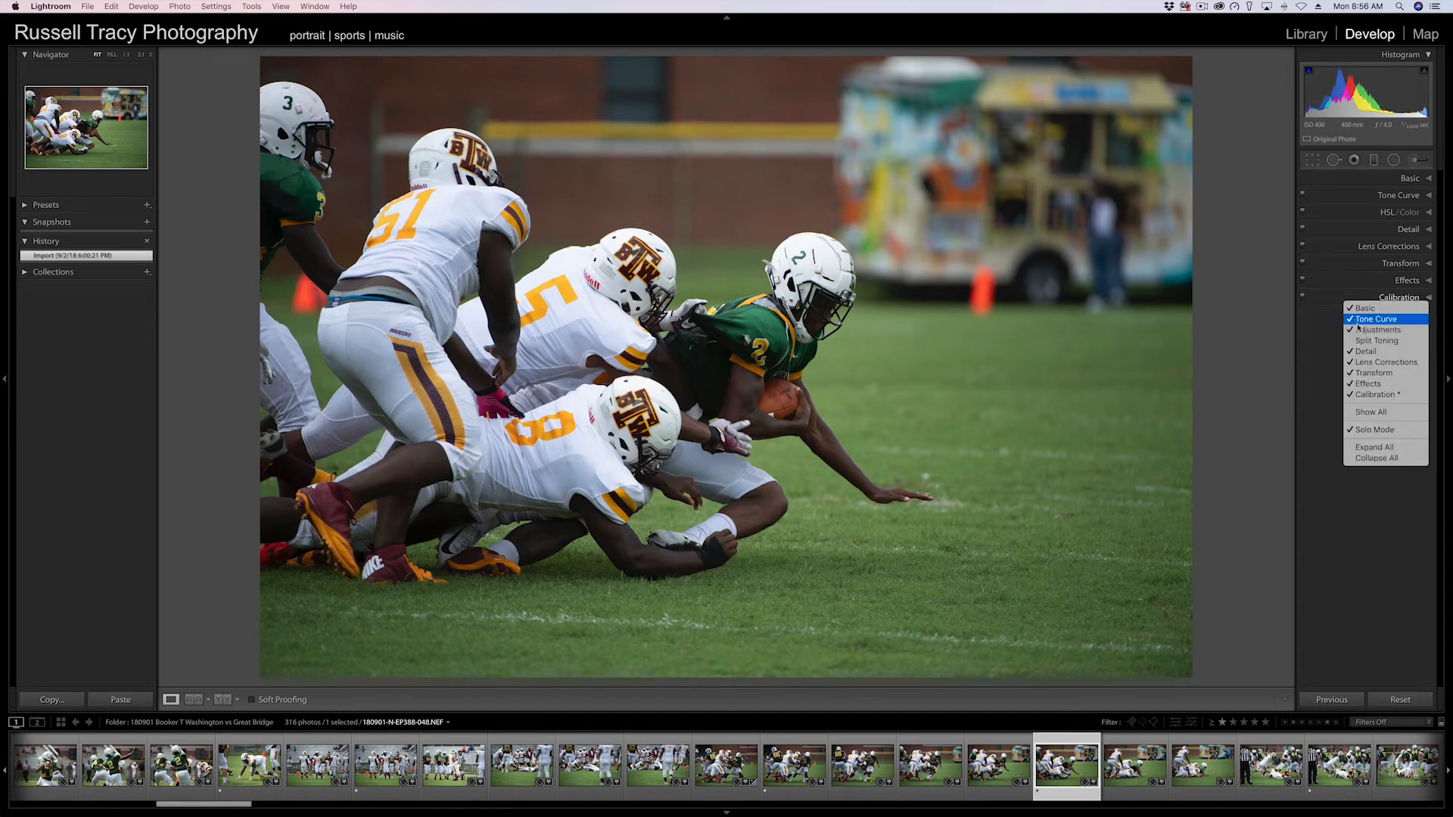
left_click(1321, 352)
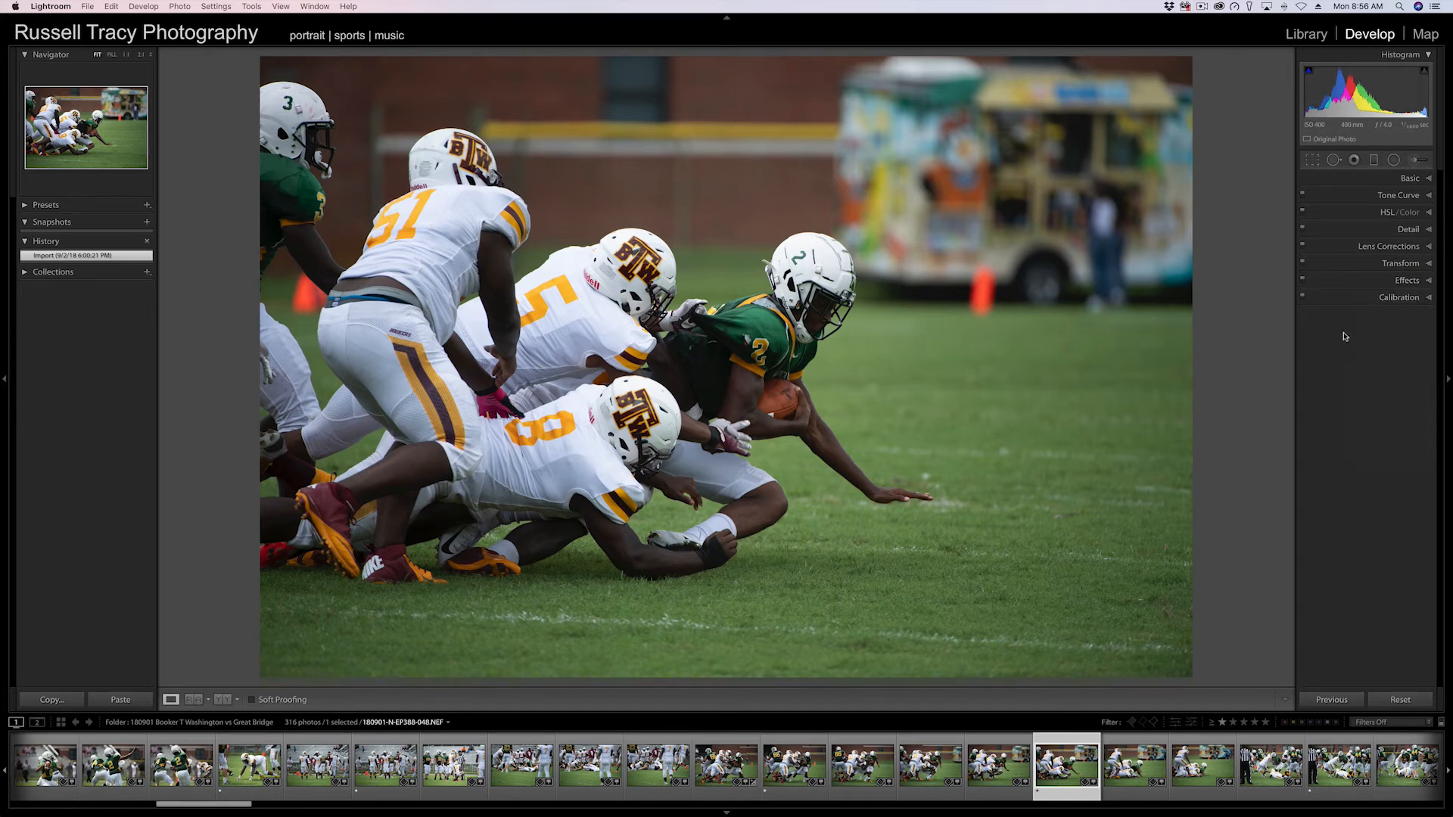
right_click(1344, 184)
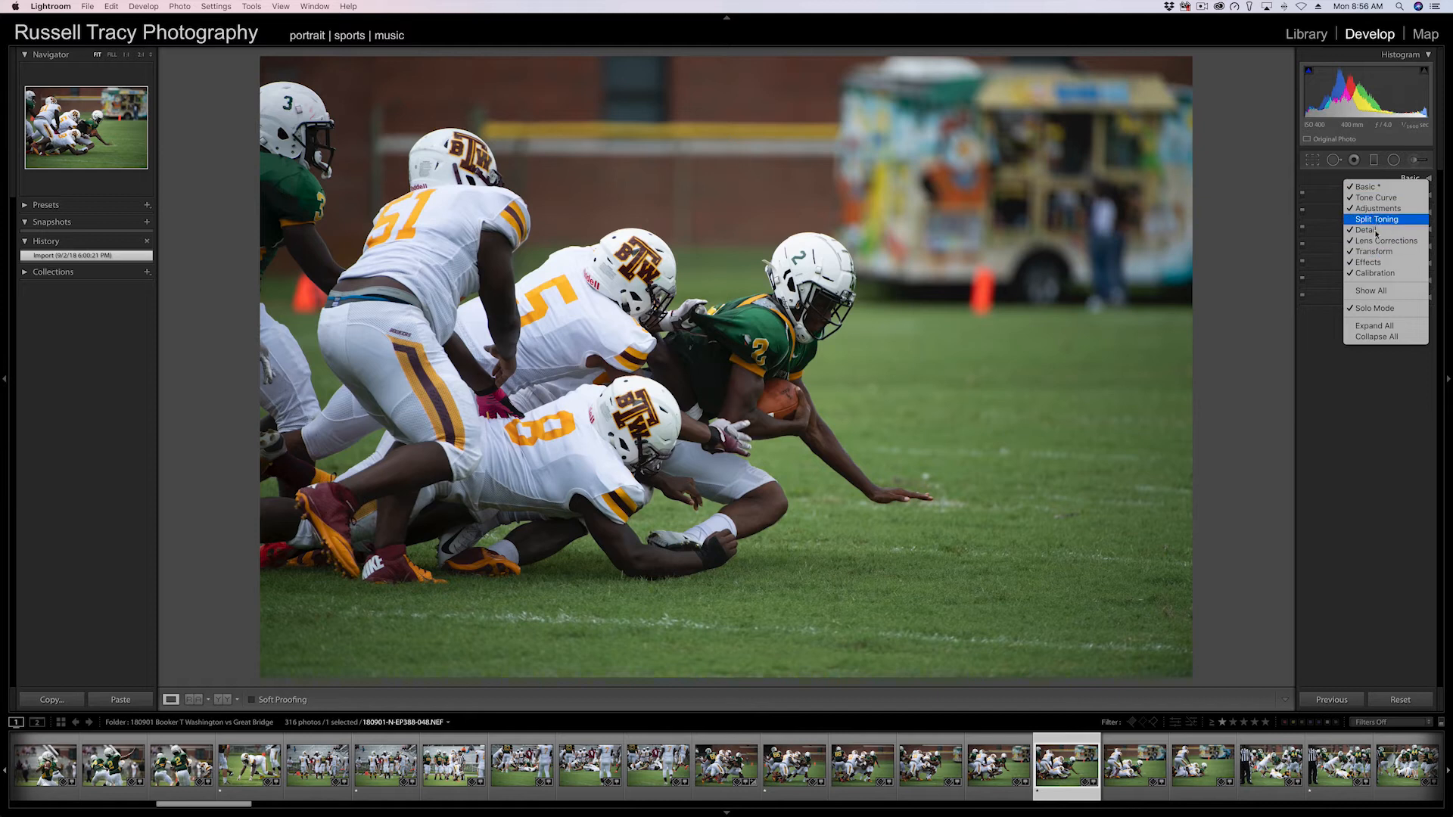
left_click(1341, 371)
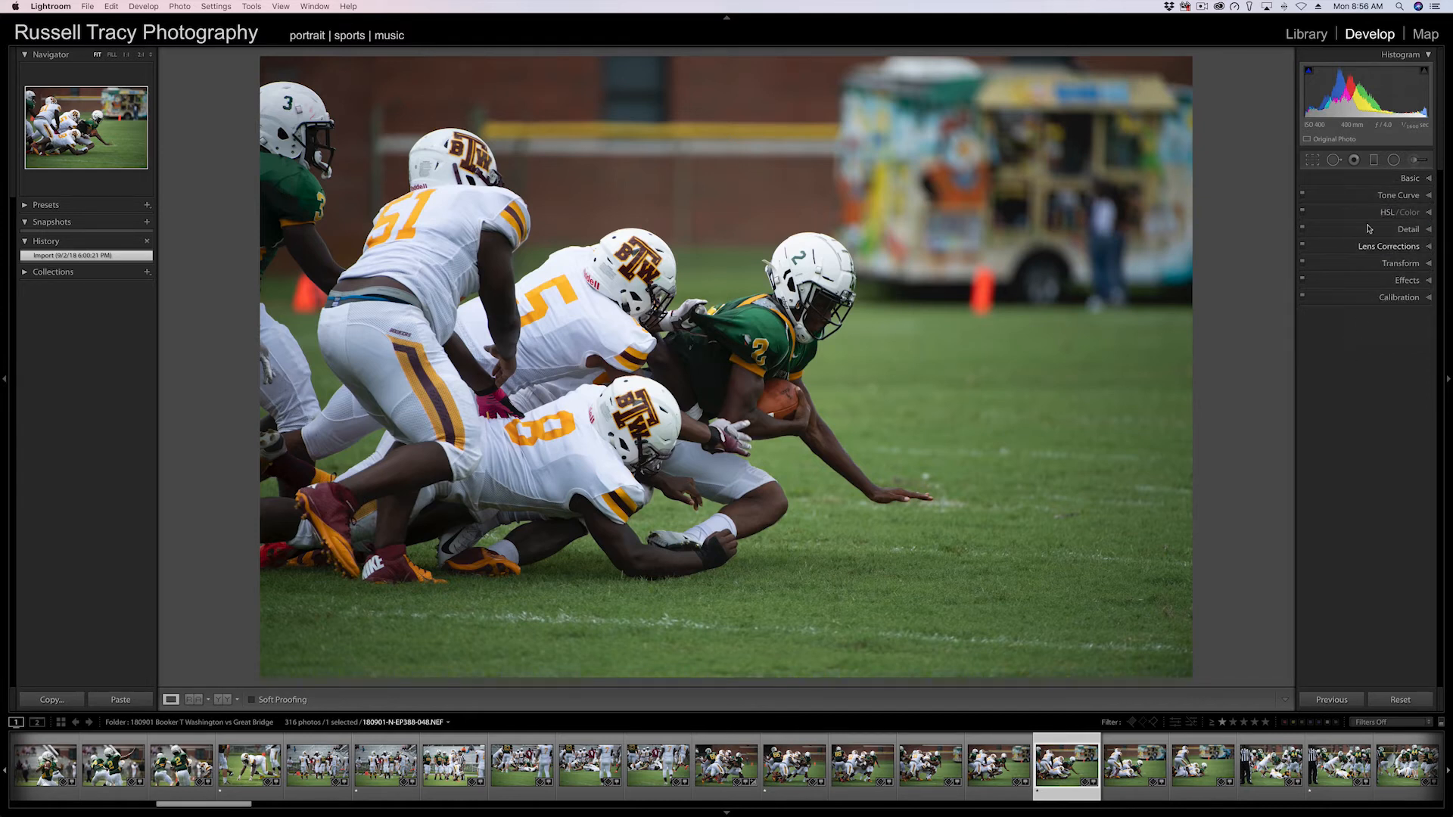
Expand the Basic panel and look through the Profile list.
left_click(1371, 182)
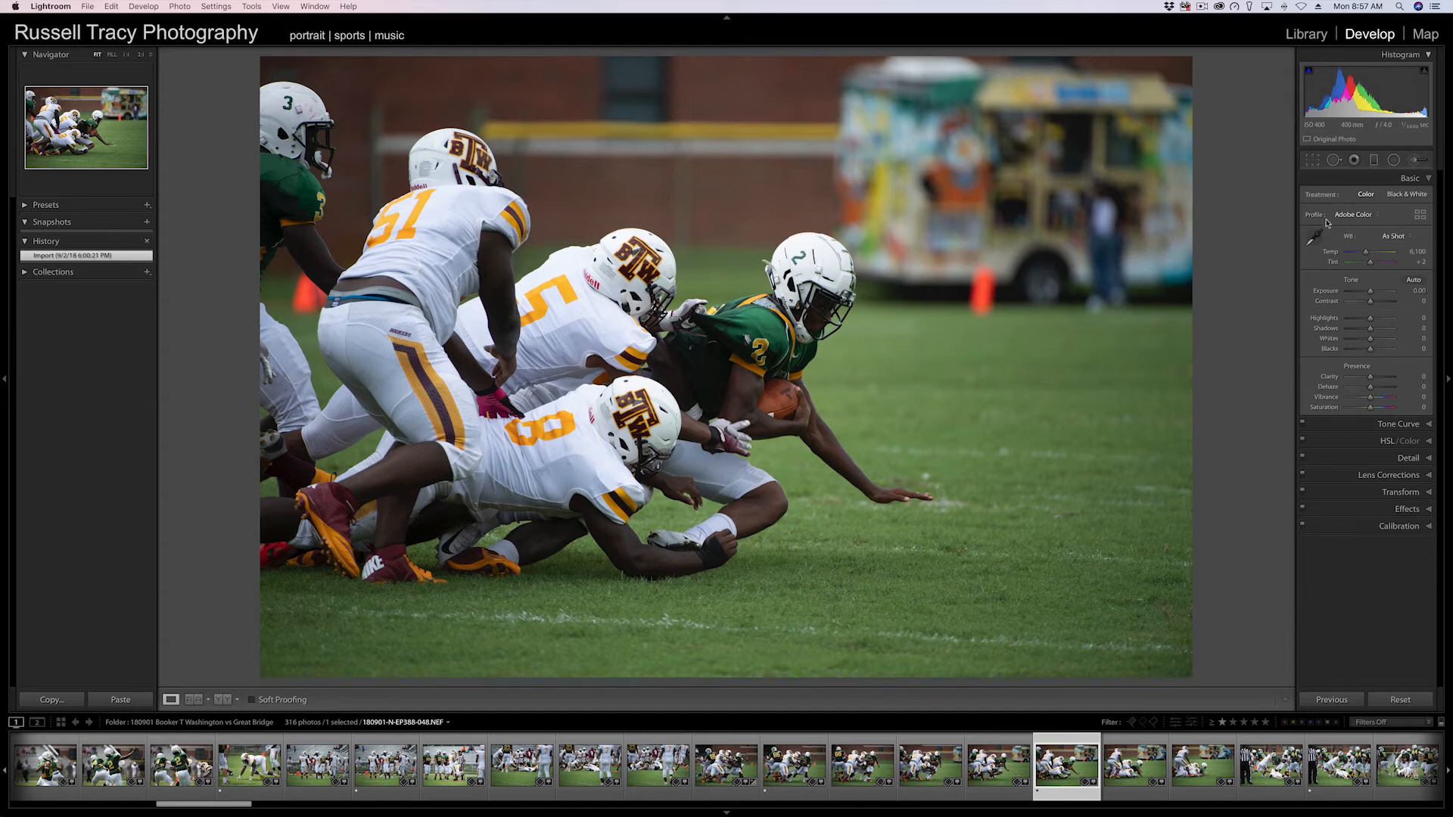
left_click(1373, 217)
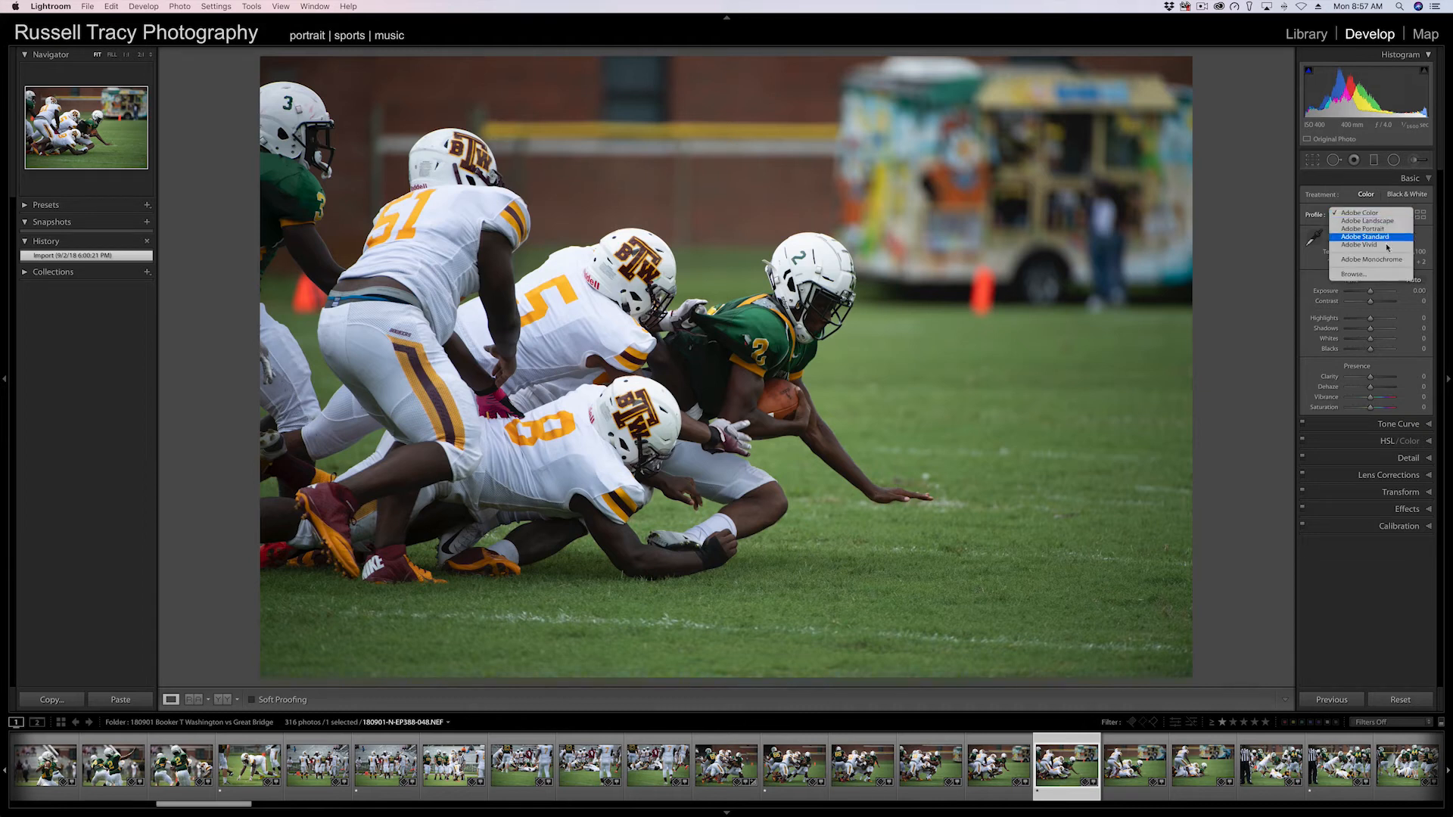
left_click(1317, 216)
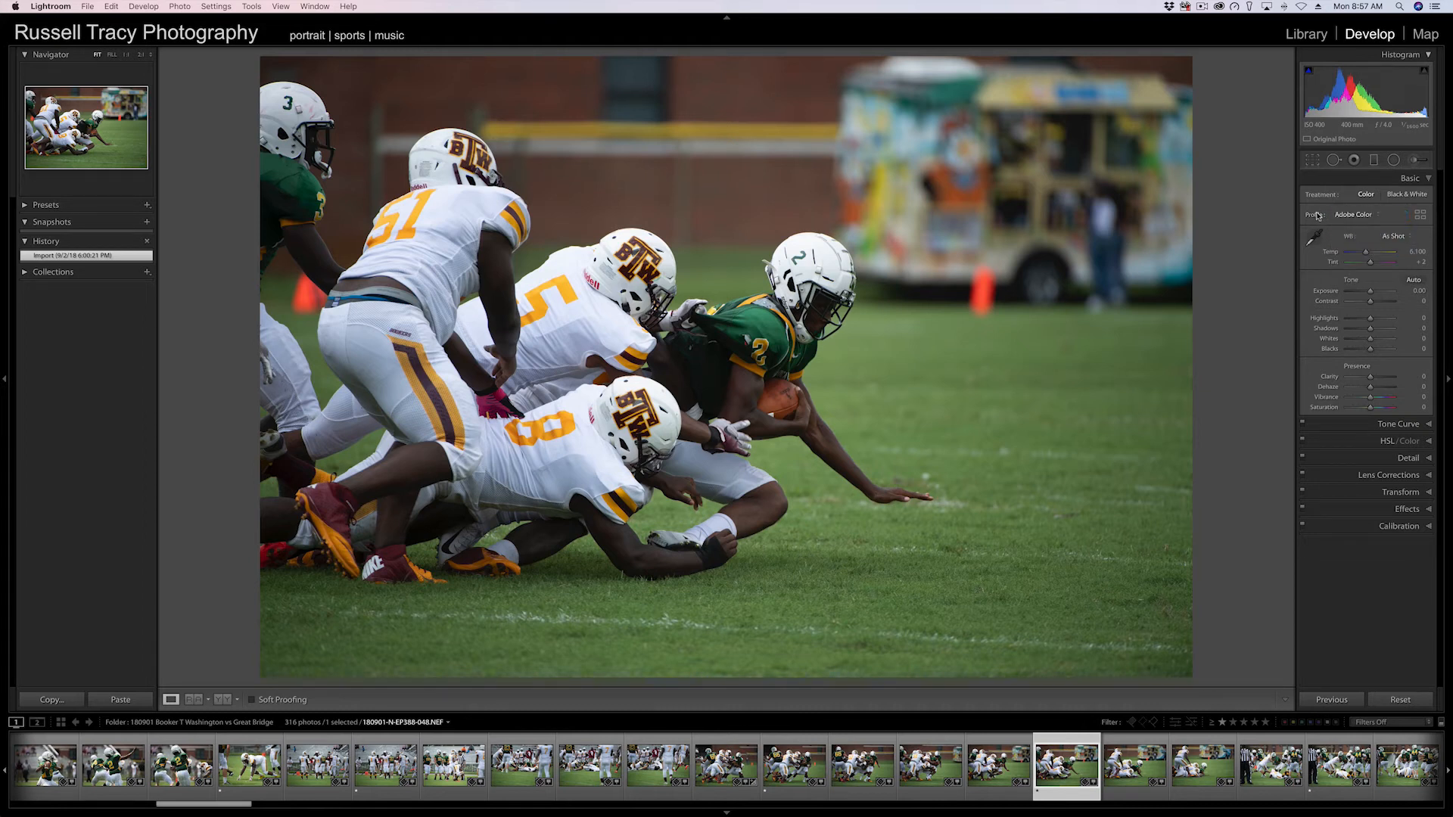
Open the Profile Browser, browse the Camera Matching and Profiles groups, and close the browser.
left_click(1420, 215)
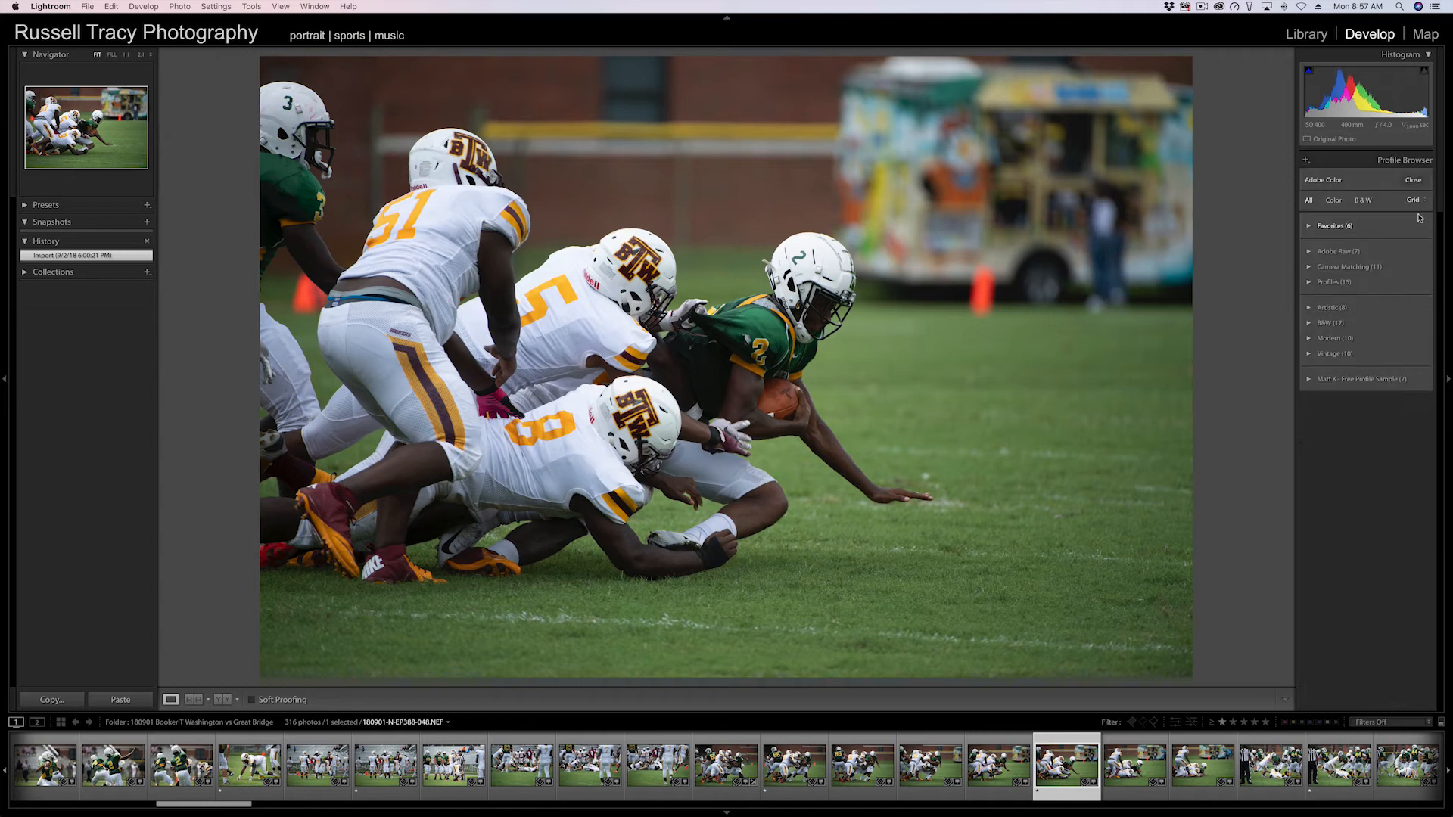
left_click(1309, 267)
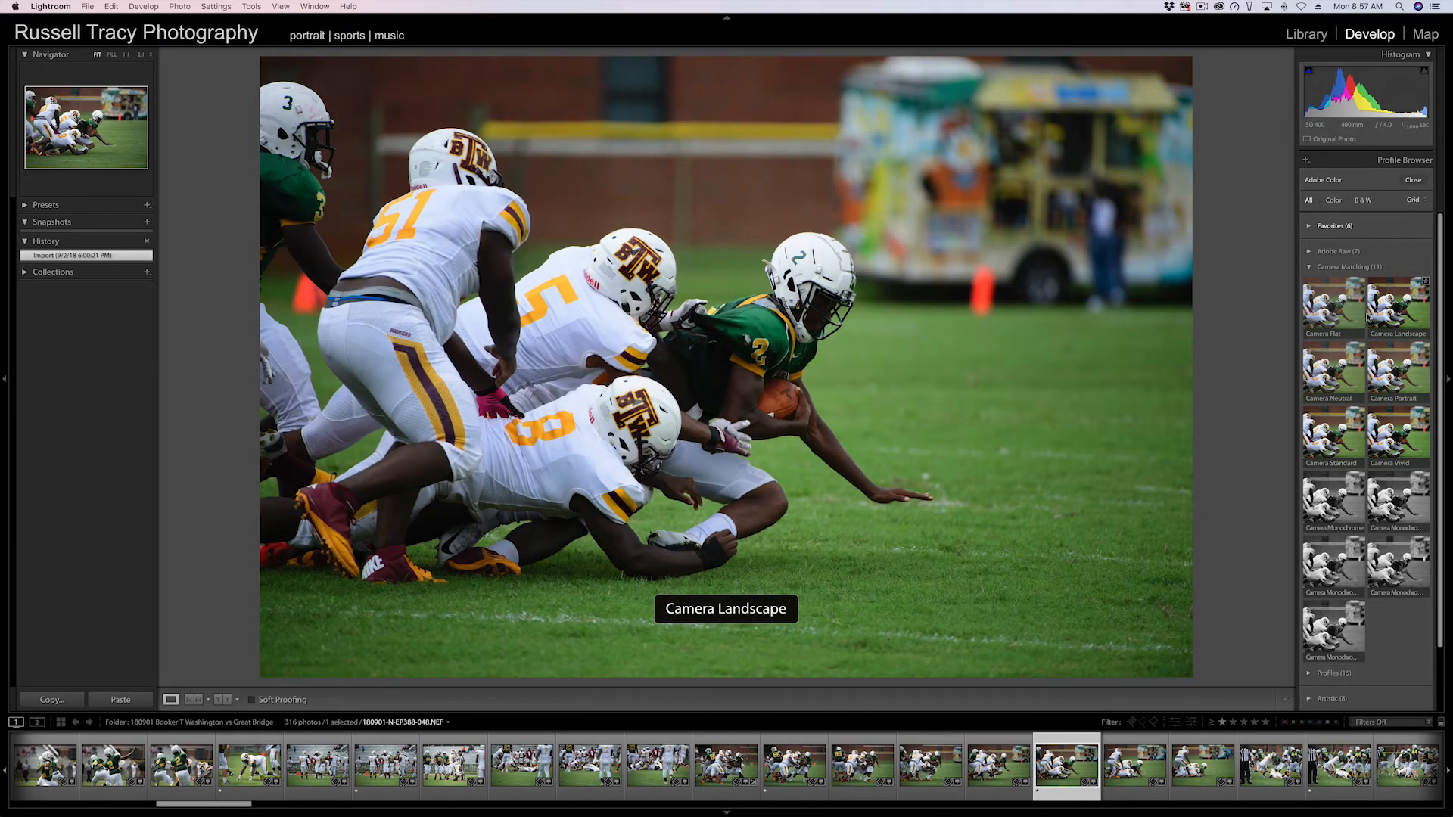
left_click(1310, 267)
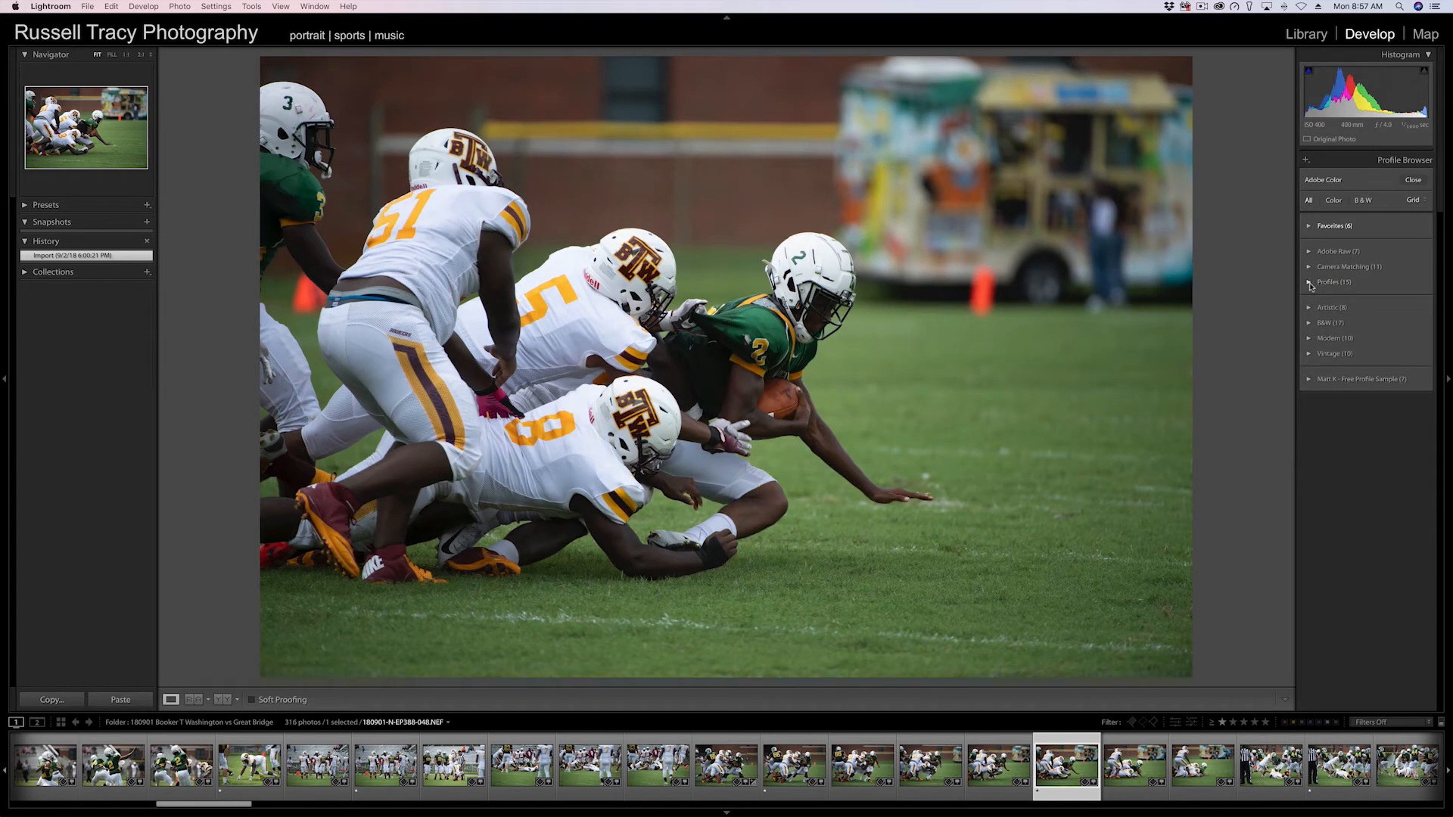
left_click(1309, 283)
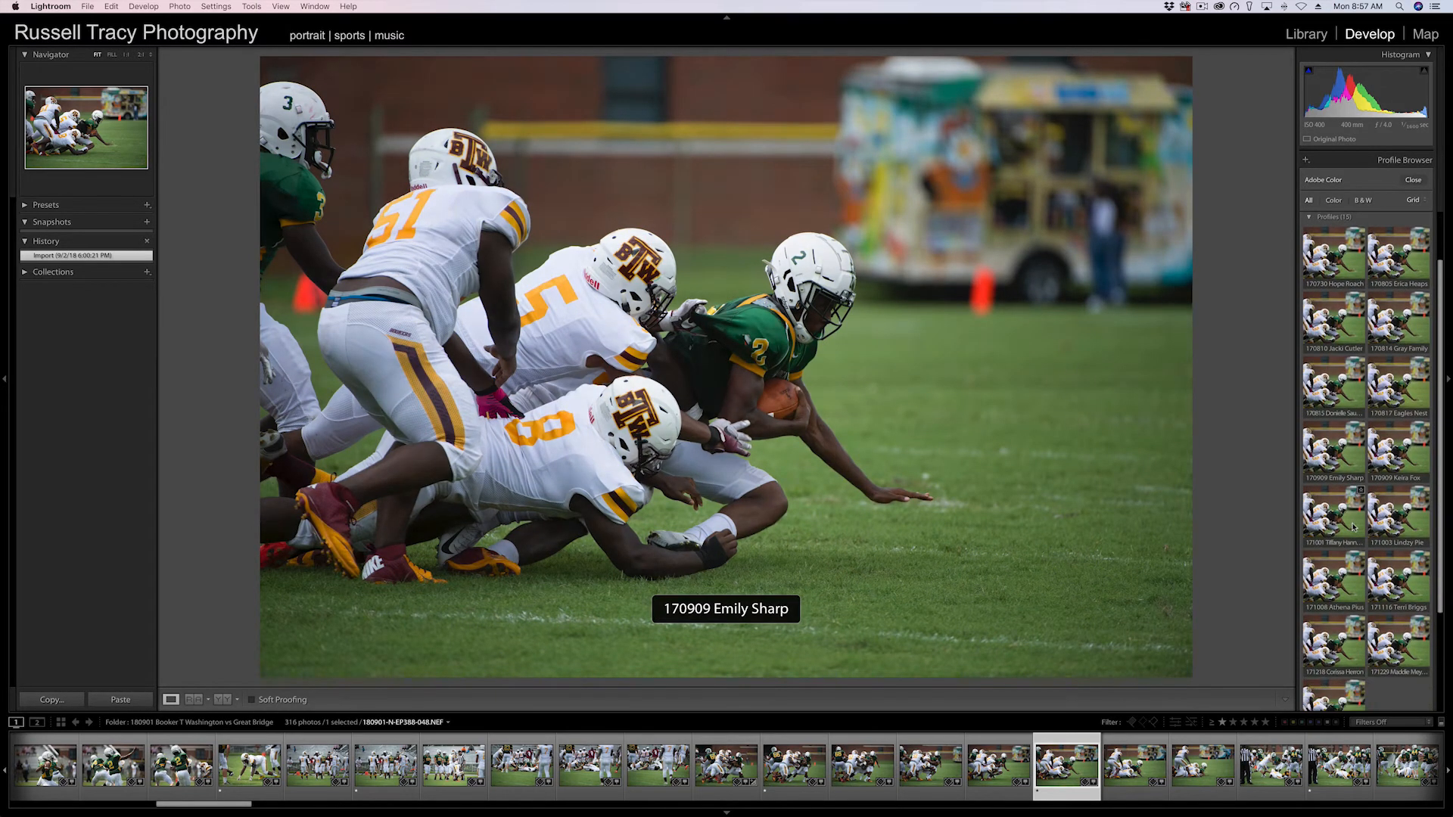
scroll(1333, 575, "up", 2)
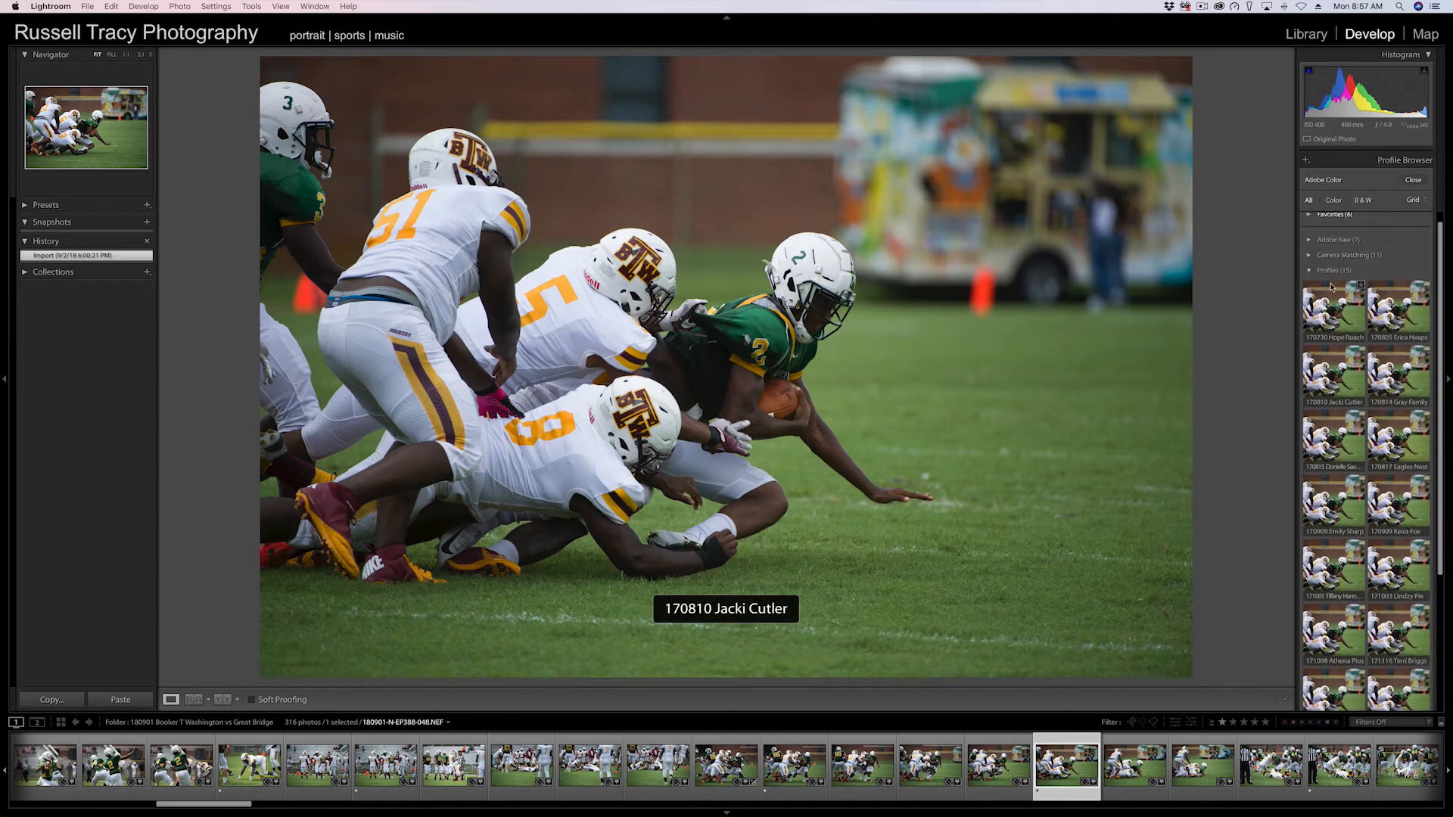
scroll(1351, 469, "down", 3)
scroll(1362, 594, "up", 3)
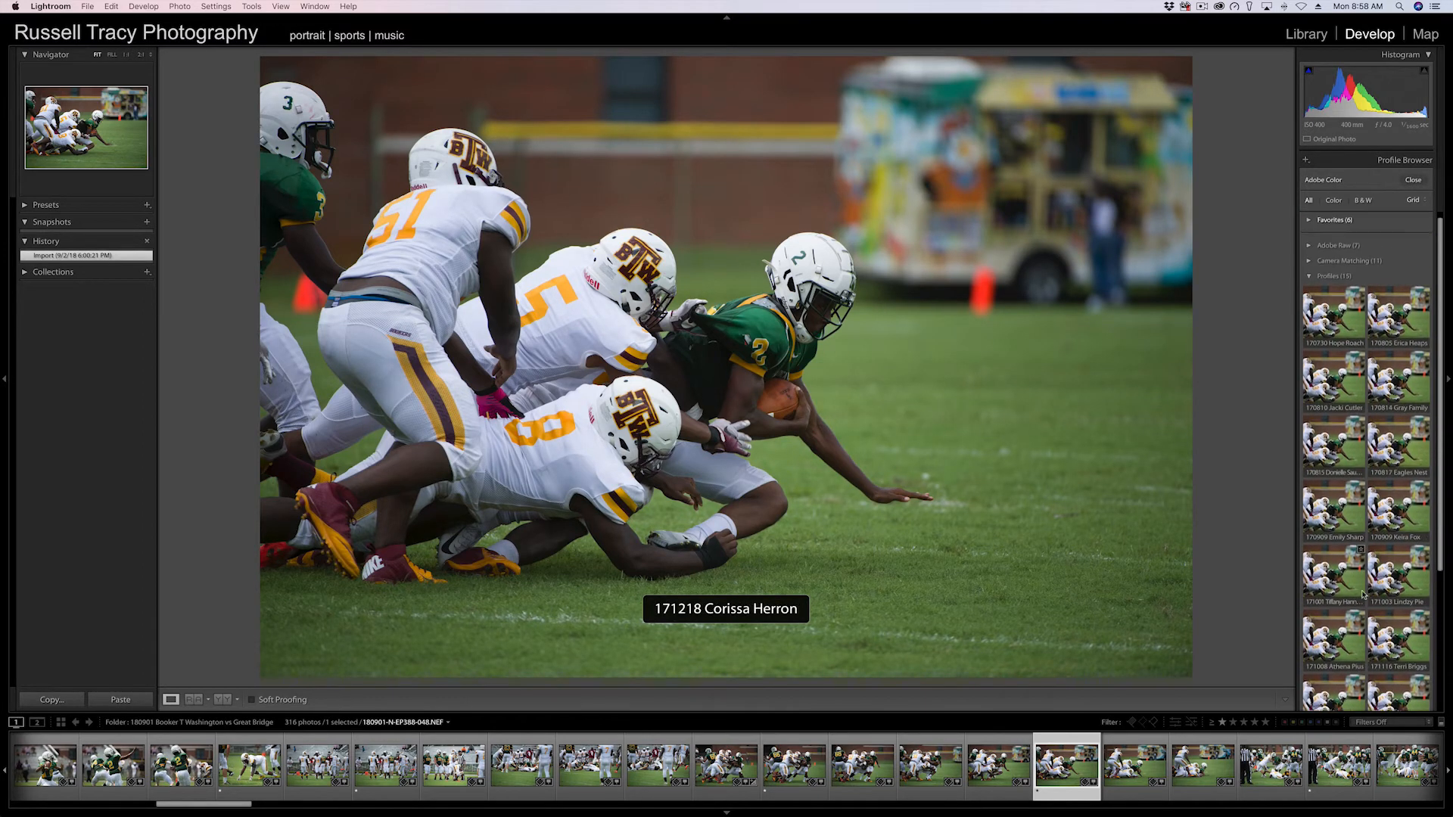
left_click(1309, 283)
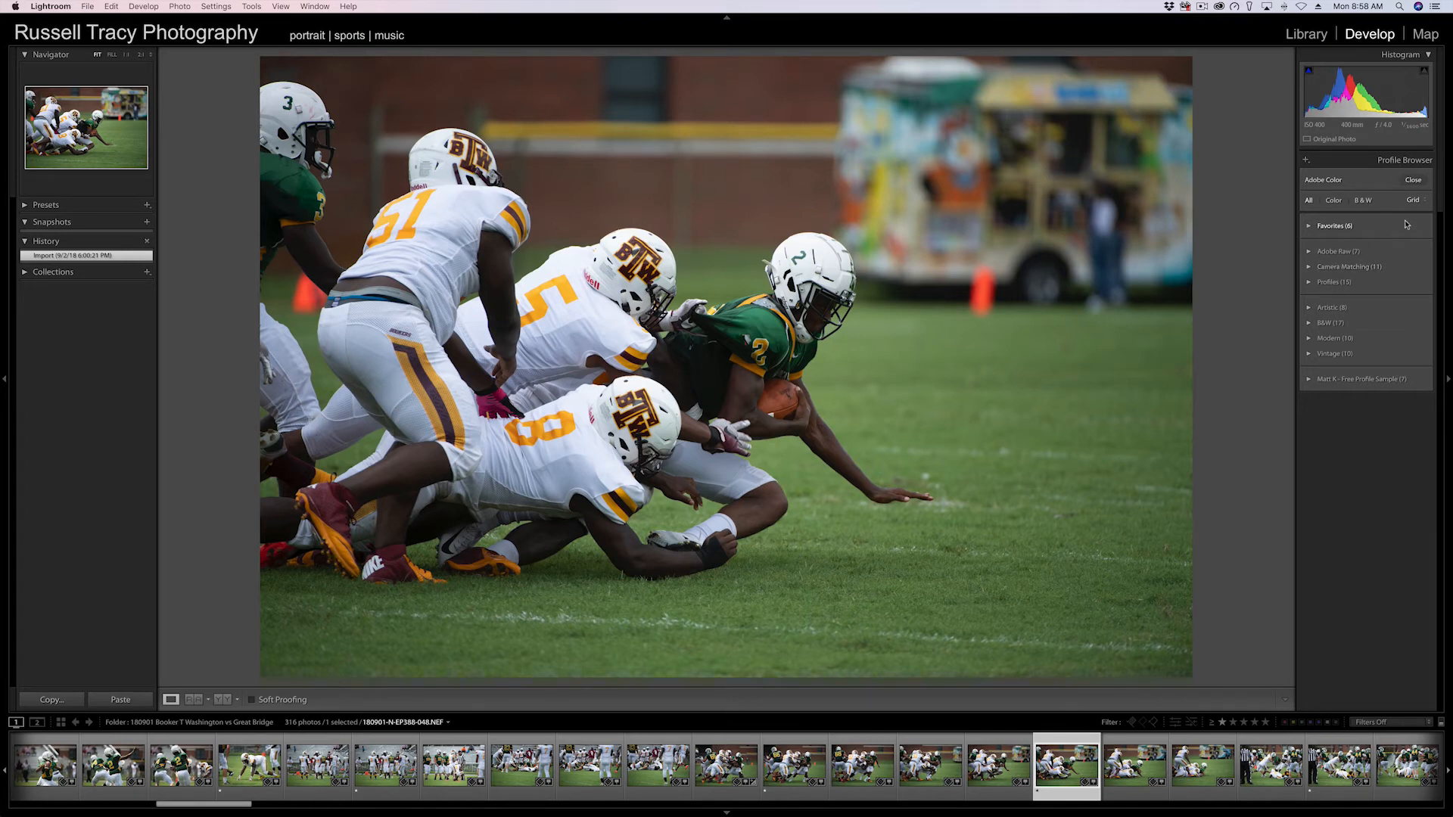
left_click(1414, 181)
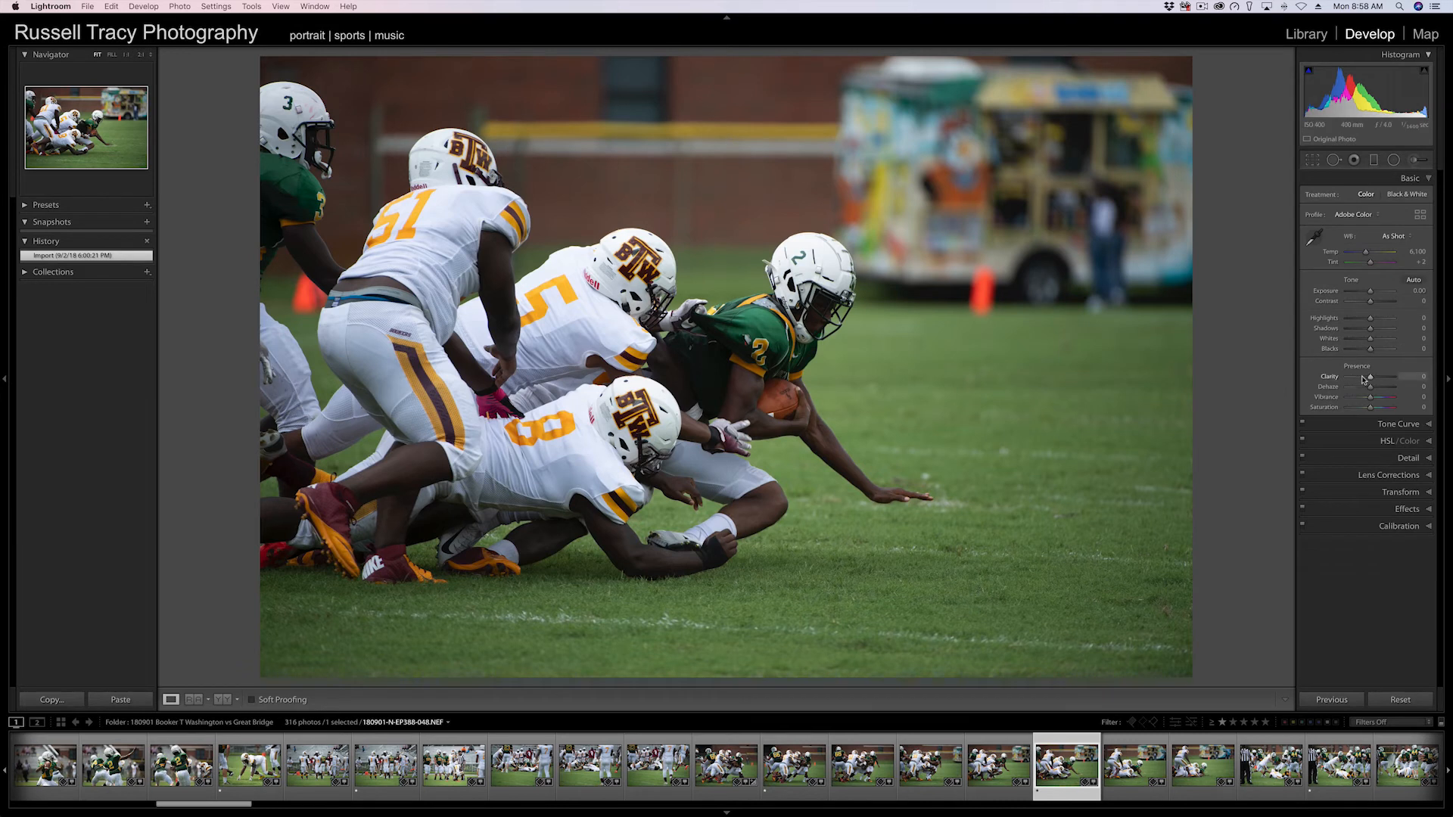
Open the Tone Curve and try the Medium Contrast, Strong Contrast and a custom point curve before returning it to Linear.
left_click(1397, 424)
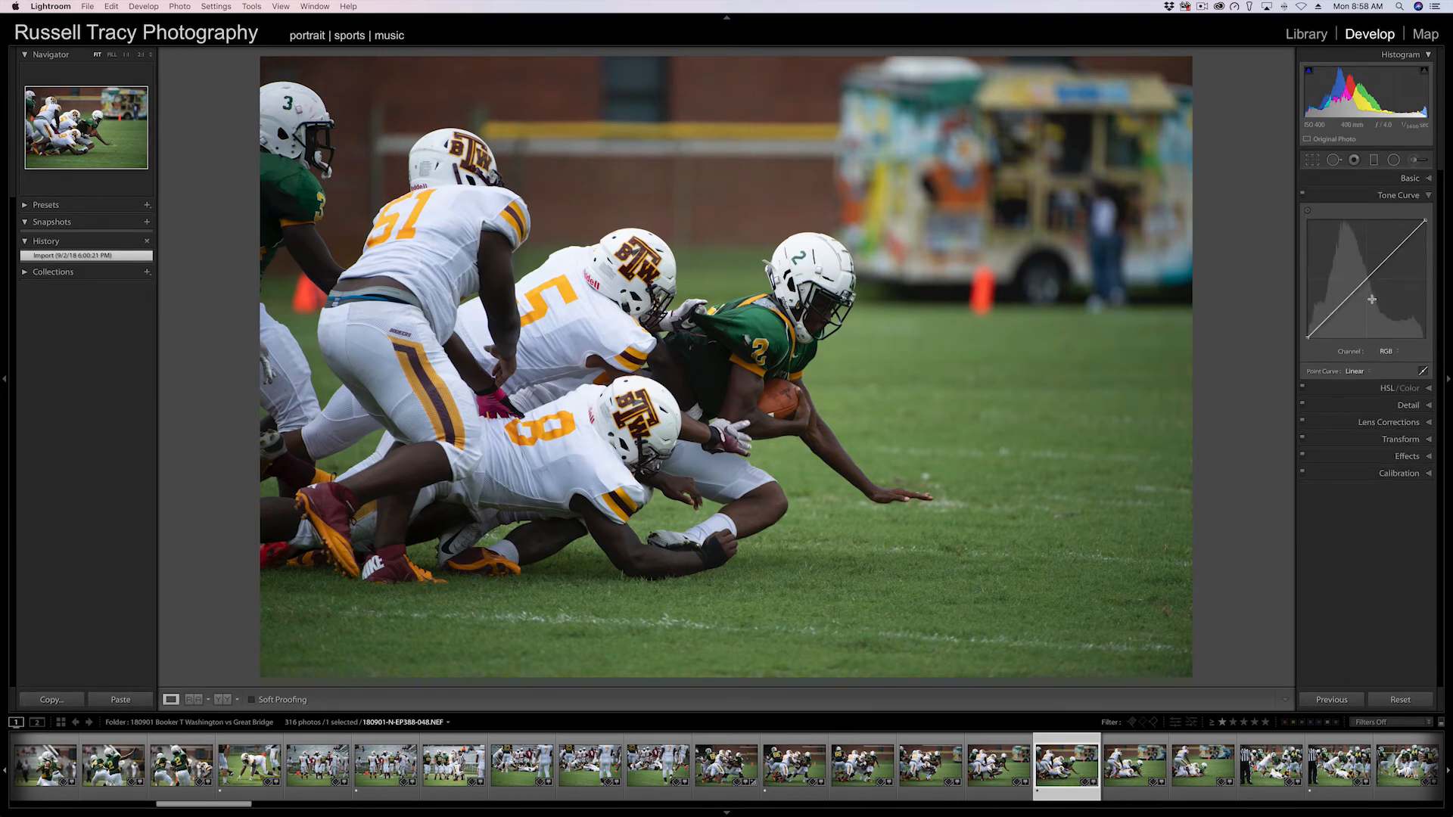
left_click(1363, 376)
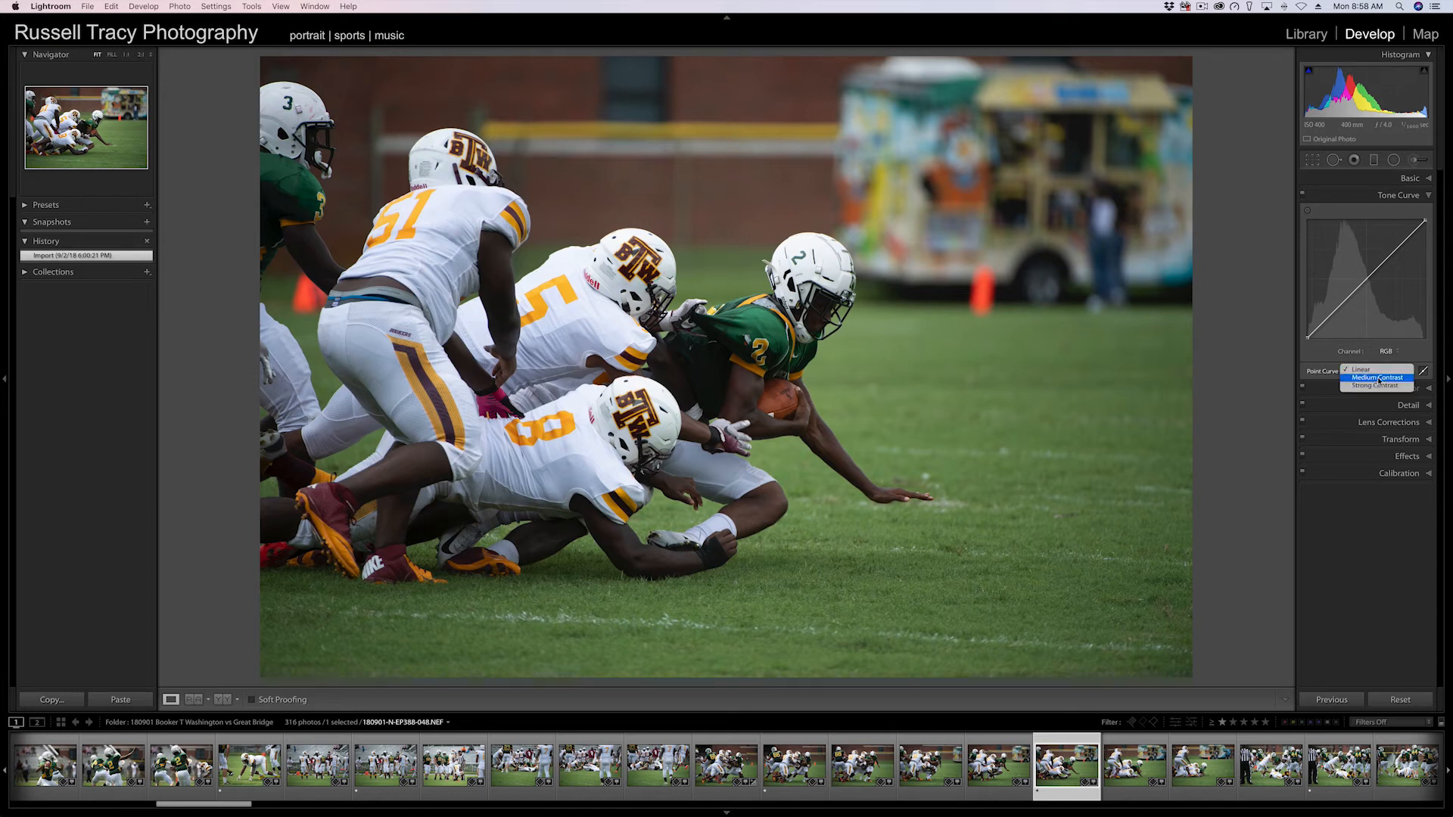
left_click(1379, 379)
left_click(1359, 370)
left_click(1360, 377)
left_click_drag(1398, 247, 1396, 247)
left_click(1357, 370)
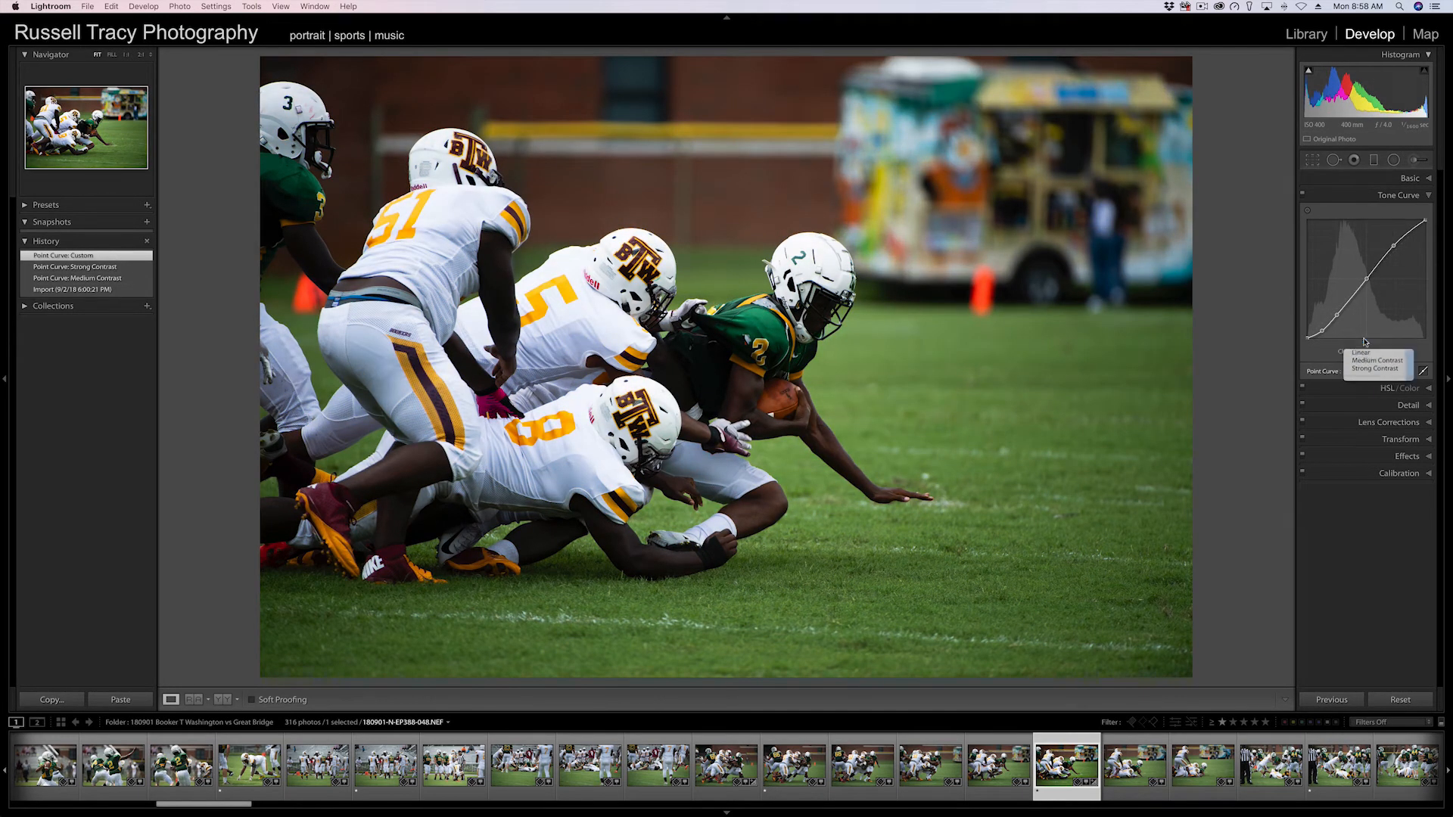
left_click(1364, 345)
Open the HSL/Color and Detail panels in turn.
left_click(1393, 388)
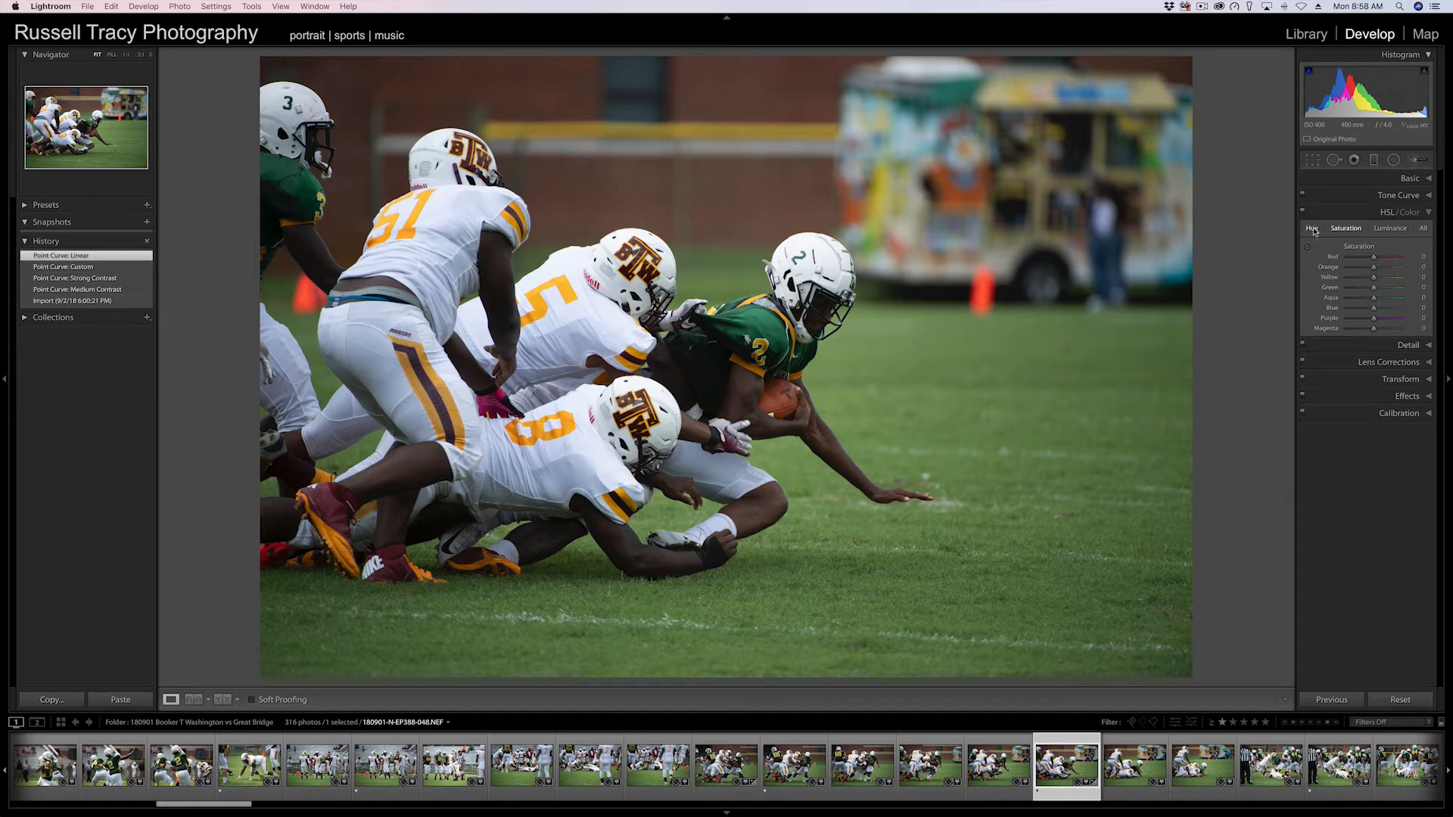
left_click(1356, 345)
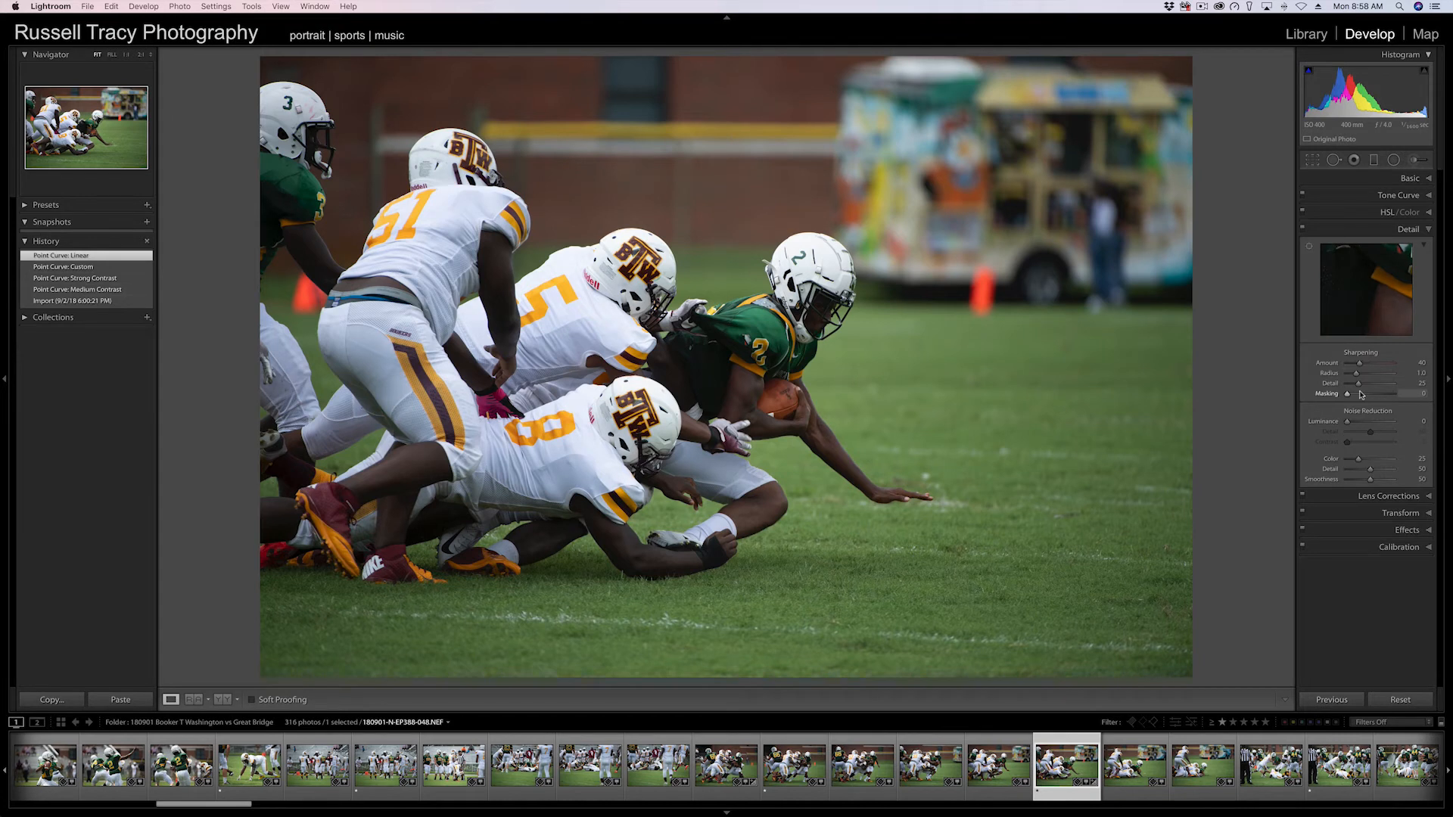
Open Lens Corrections and enable Remove Chromatic Aberration and Profile Corrections.
left_click(1384, 496)
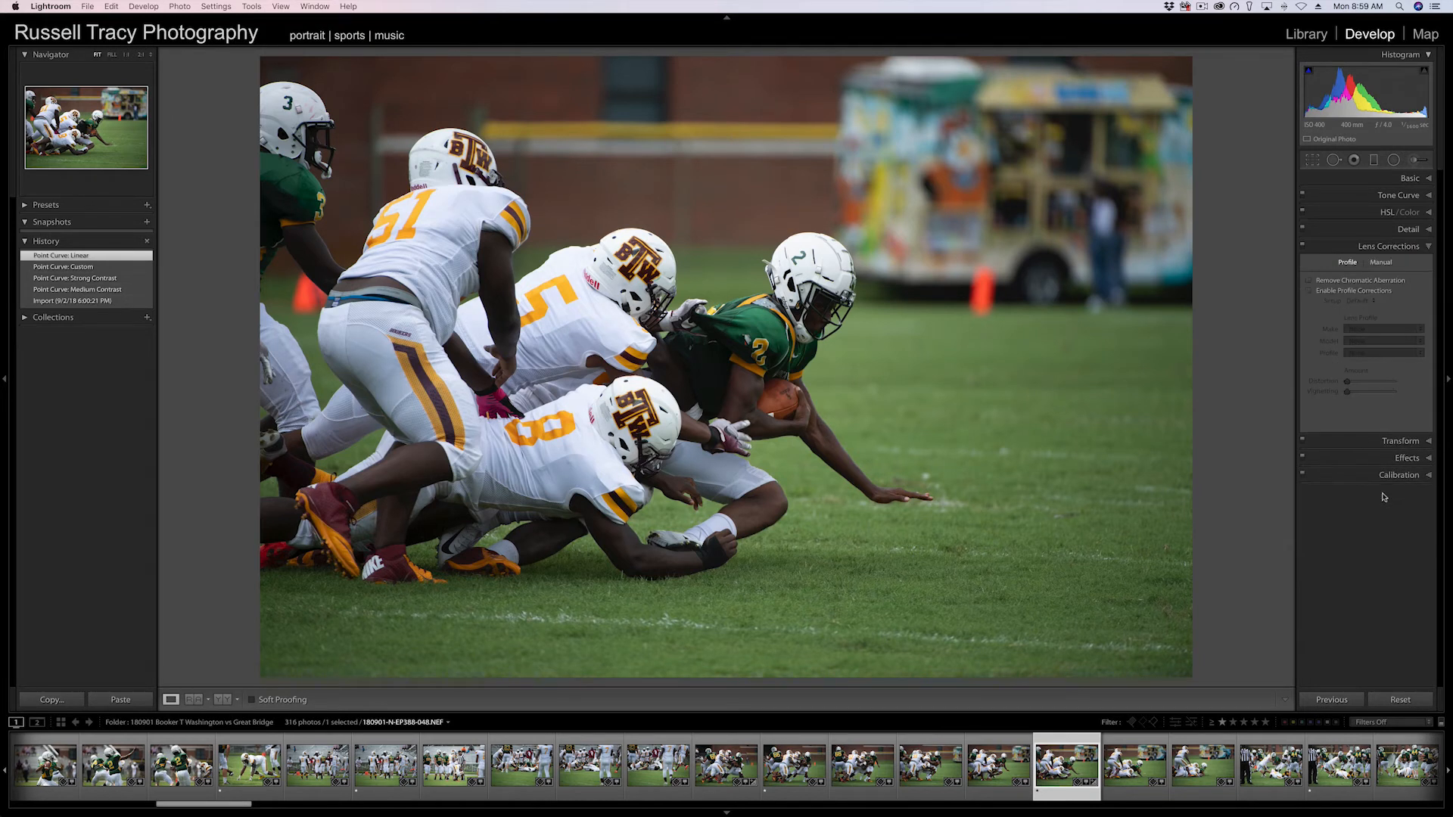
left_click(1344, 281)
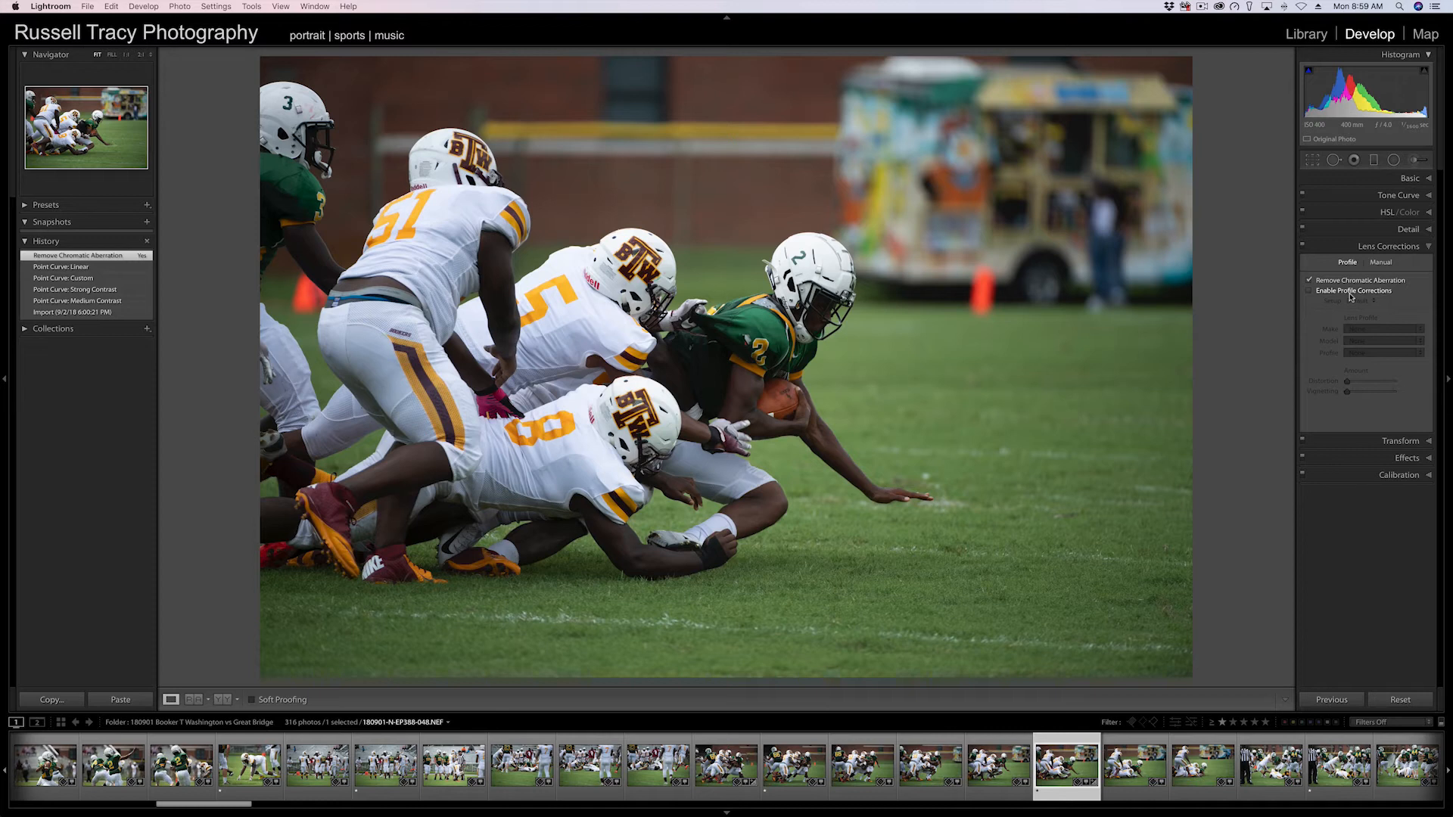
left_click(1351, 295)
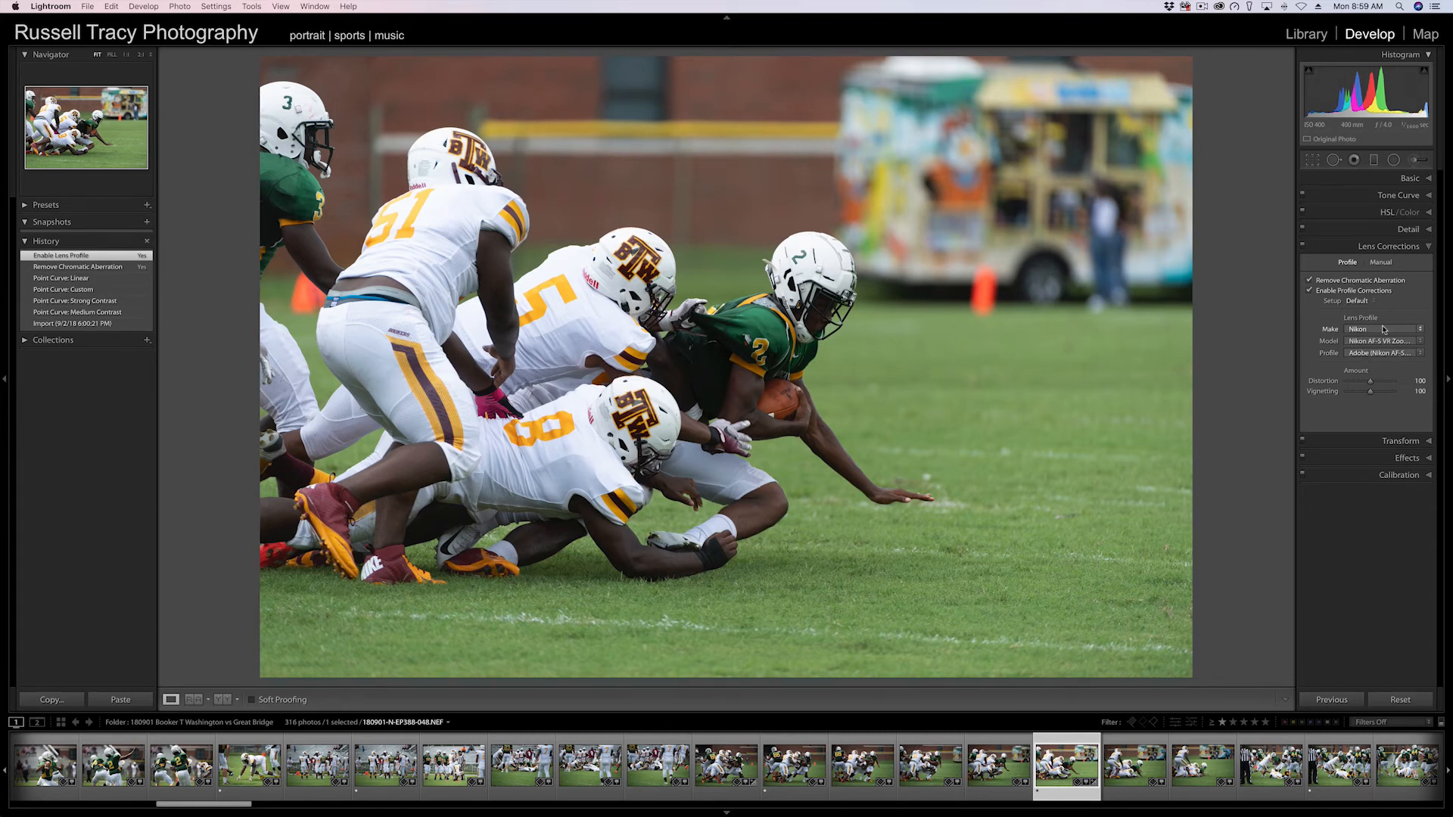
Look through the lens profile Make, Profile and Model lists for the Nikon lens.
left_click(1386, 328)
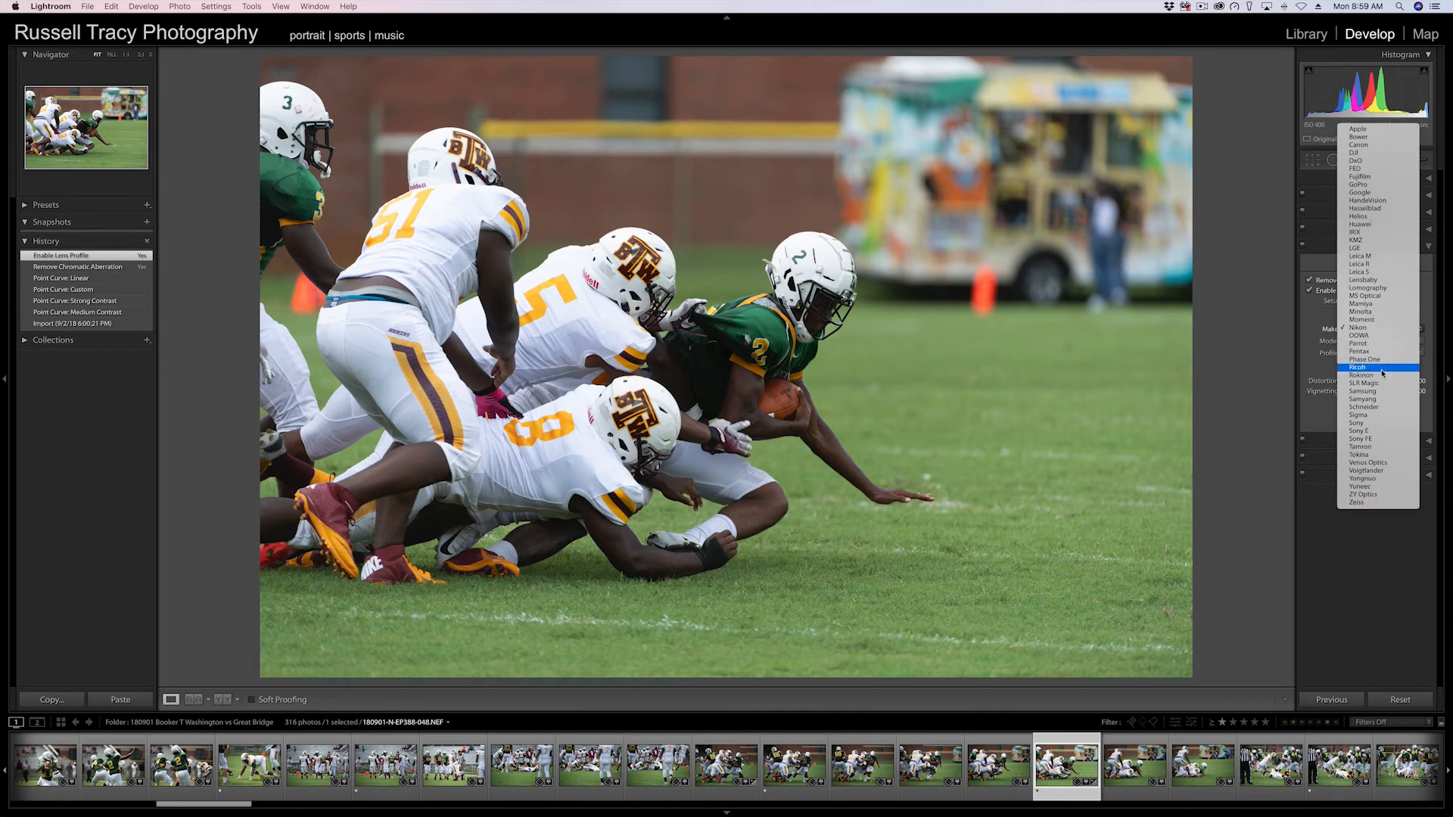
left_click(1360, 328)
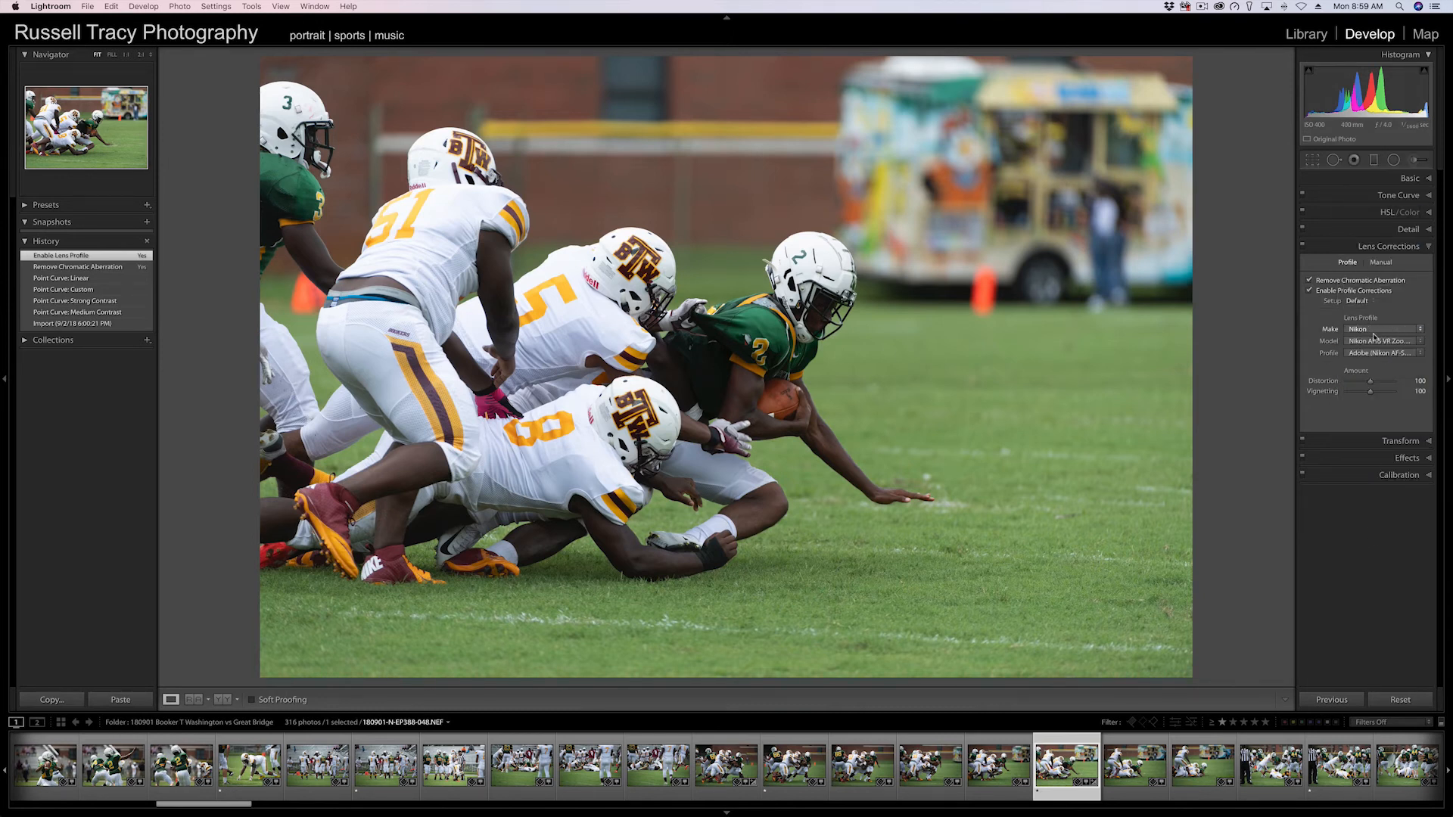
left_click(1386, 354)
left_click(1386, 354)
left_click(1383, 340)
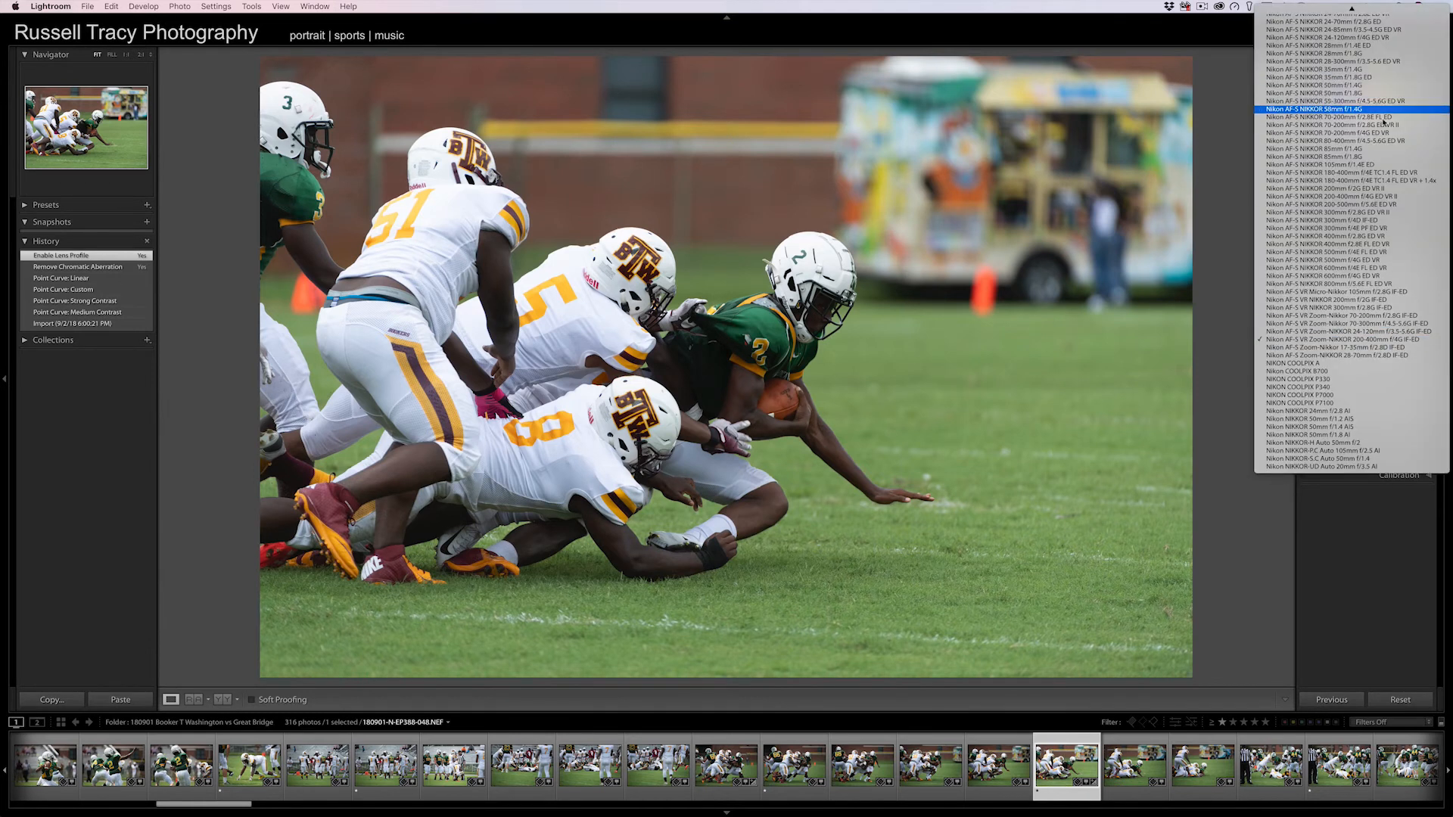
scroll(1386, 155, "up", 4)
scroll(1387, 155, "up", 10)
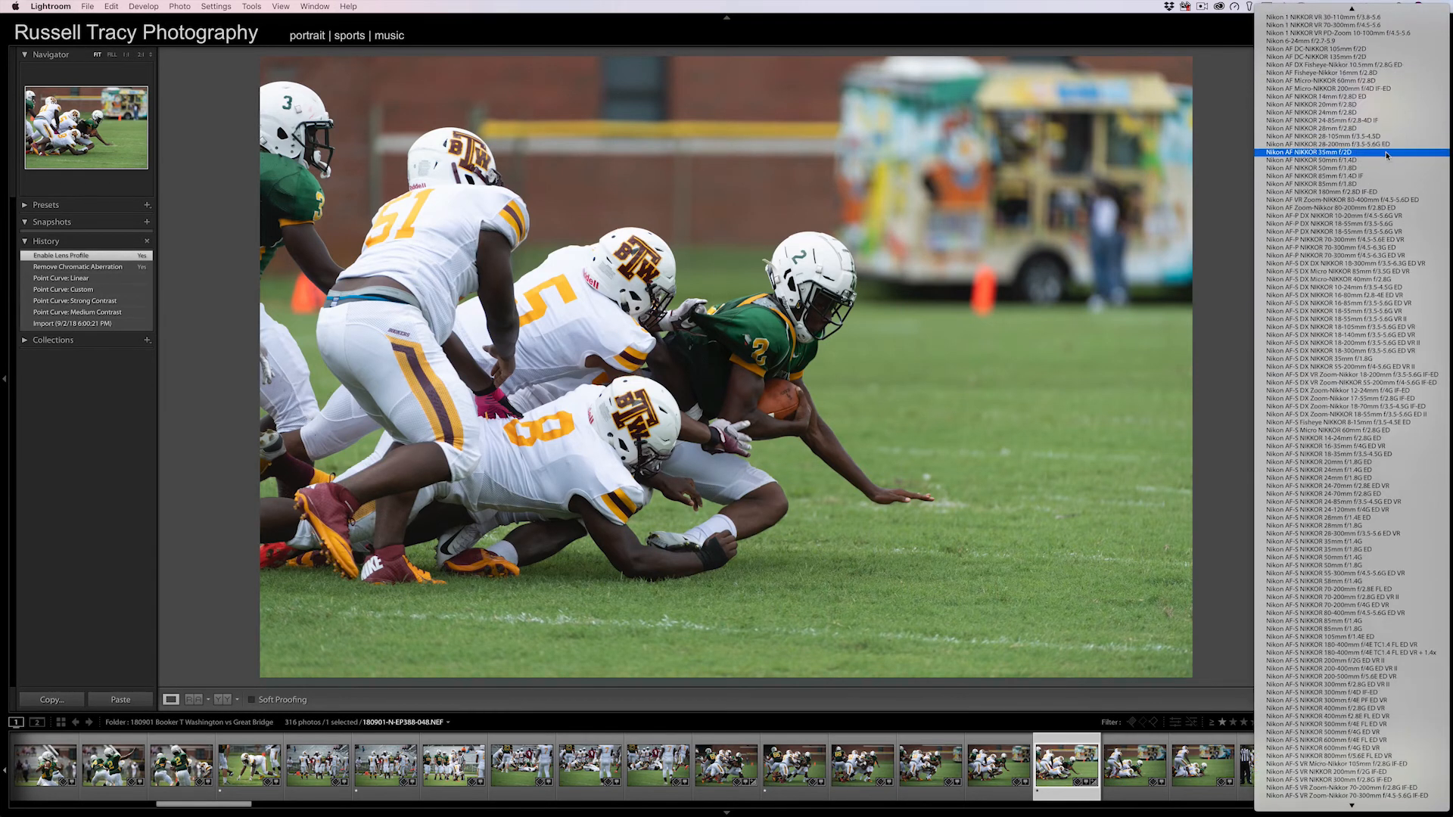
scroll(1386, 155, "down", 5)
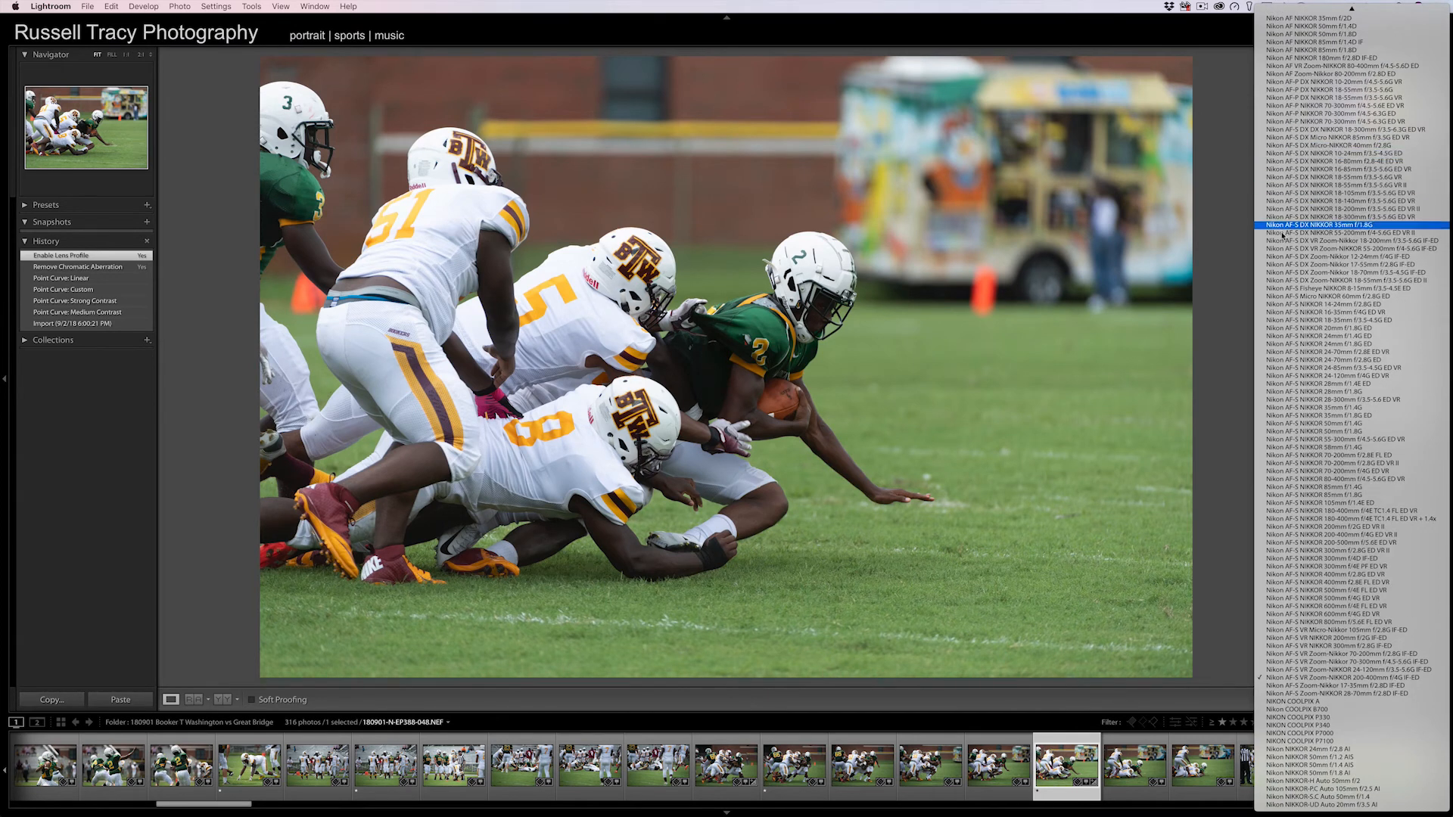
left_click(1220, 396)
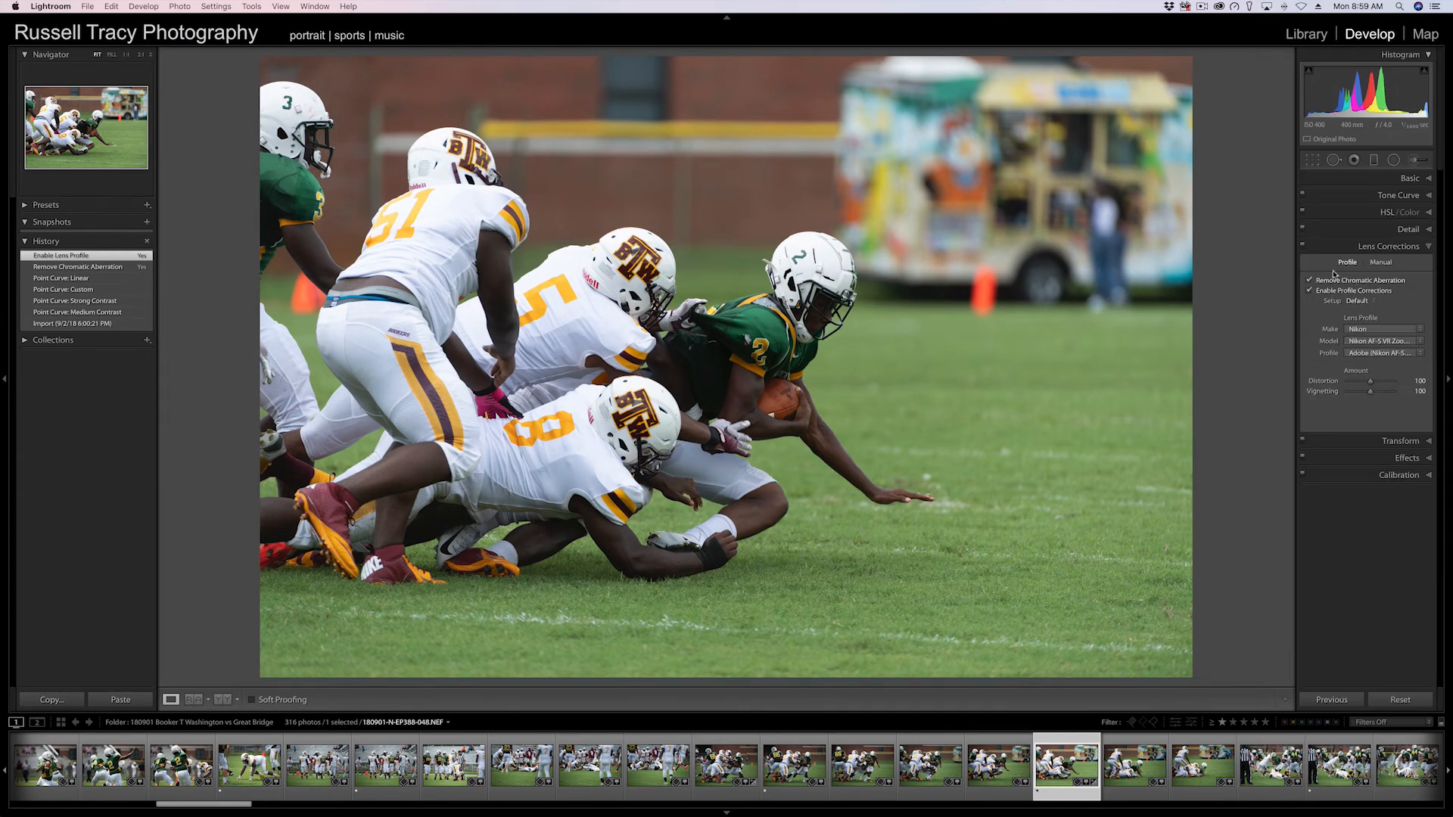
Open the Transform, Effects and Calibration panels, then go back to Transform.
left_click(1357, 269)
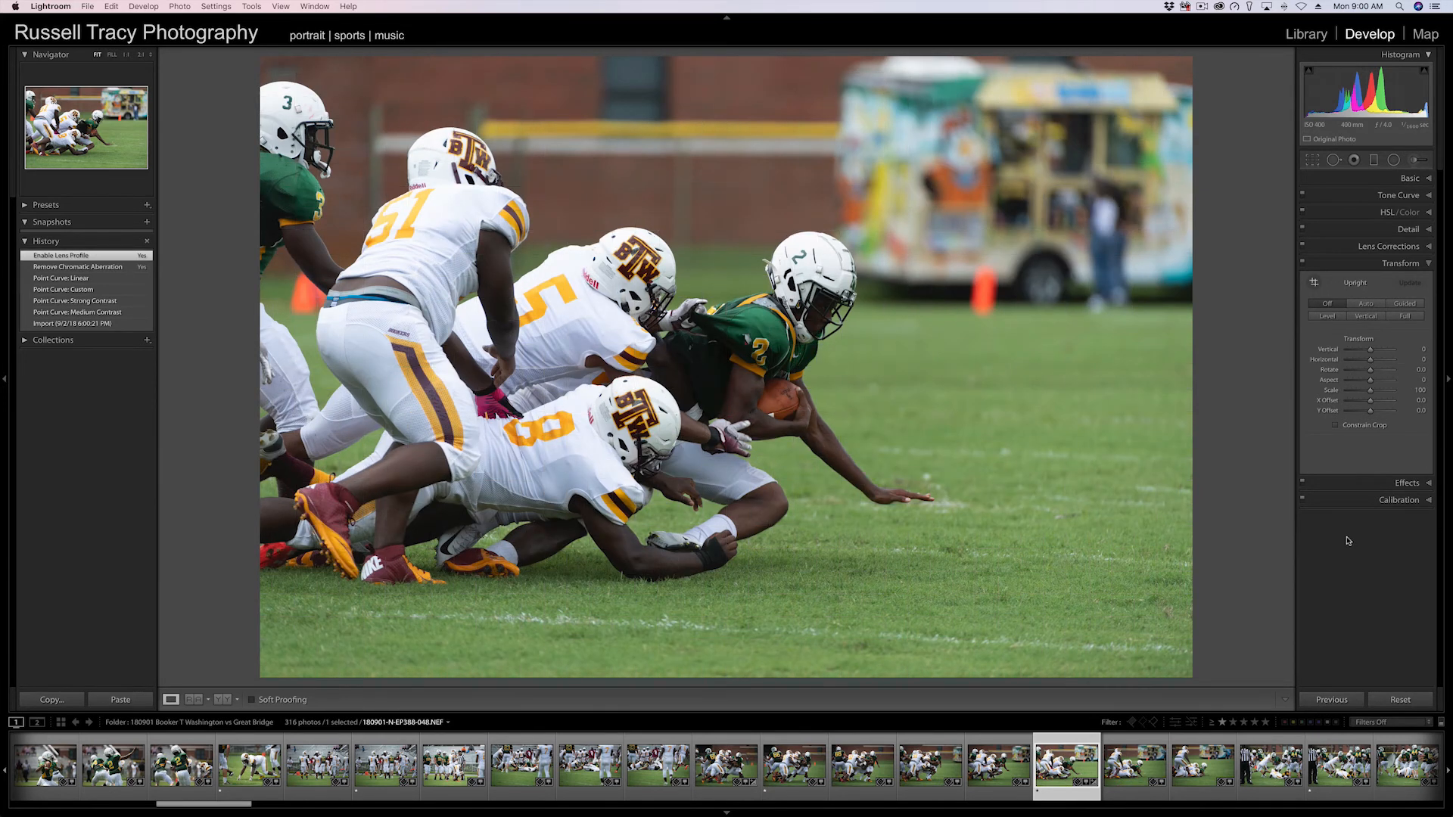
left_click(1366, 483)
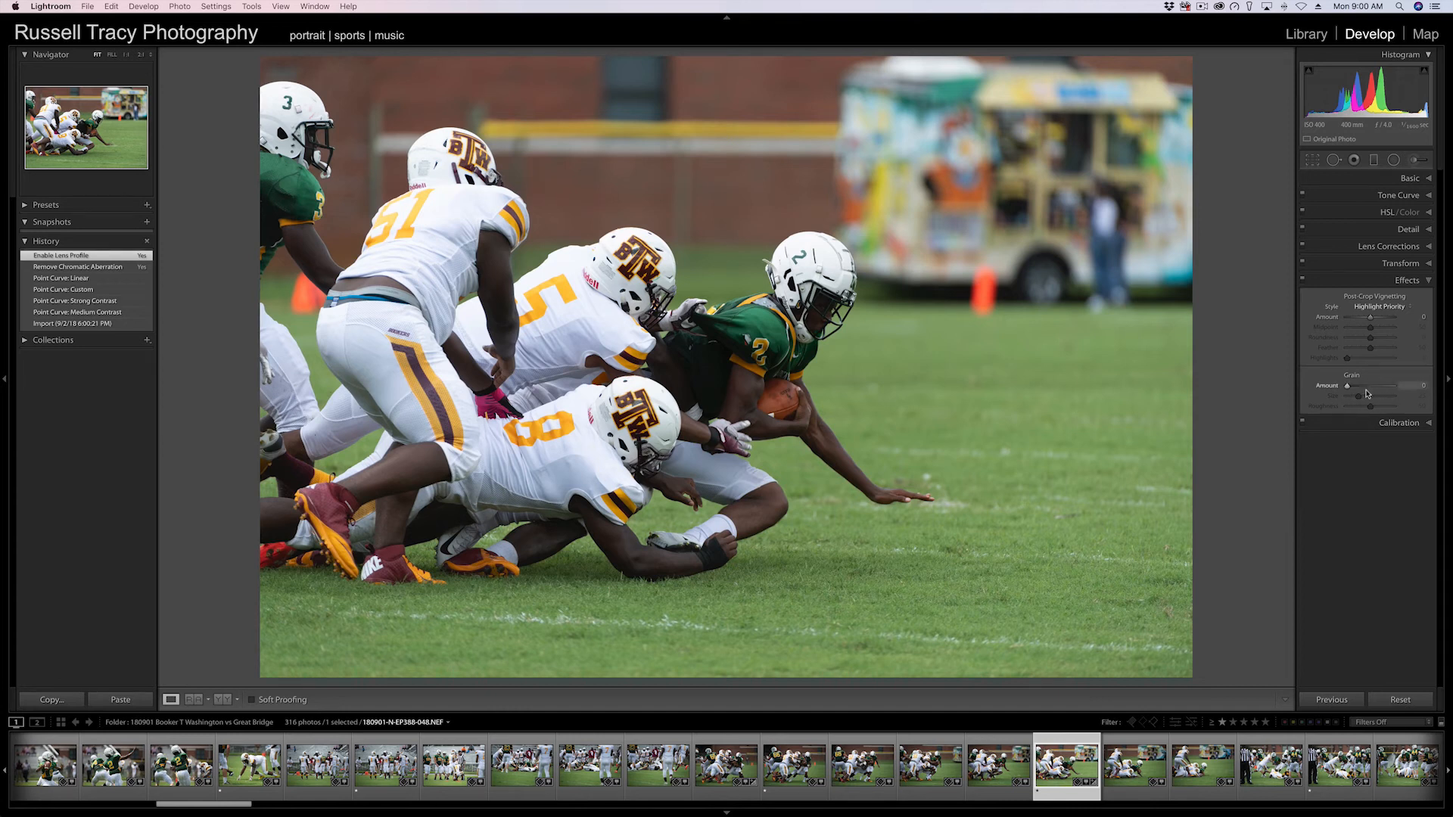
left_click(1366, 422)
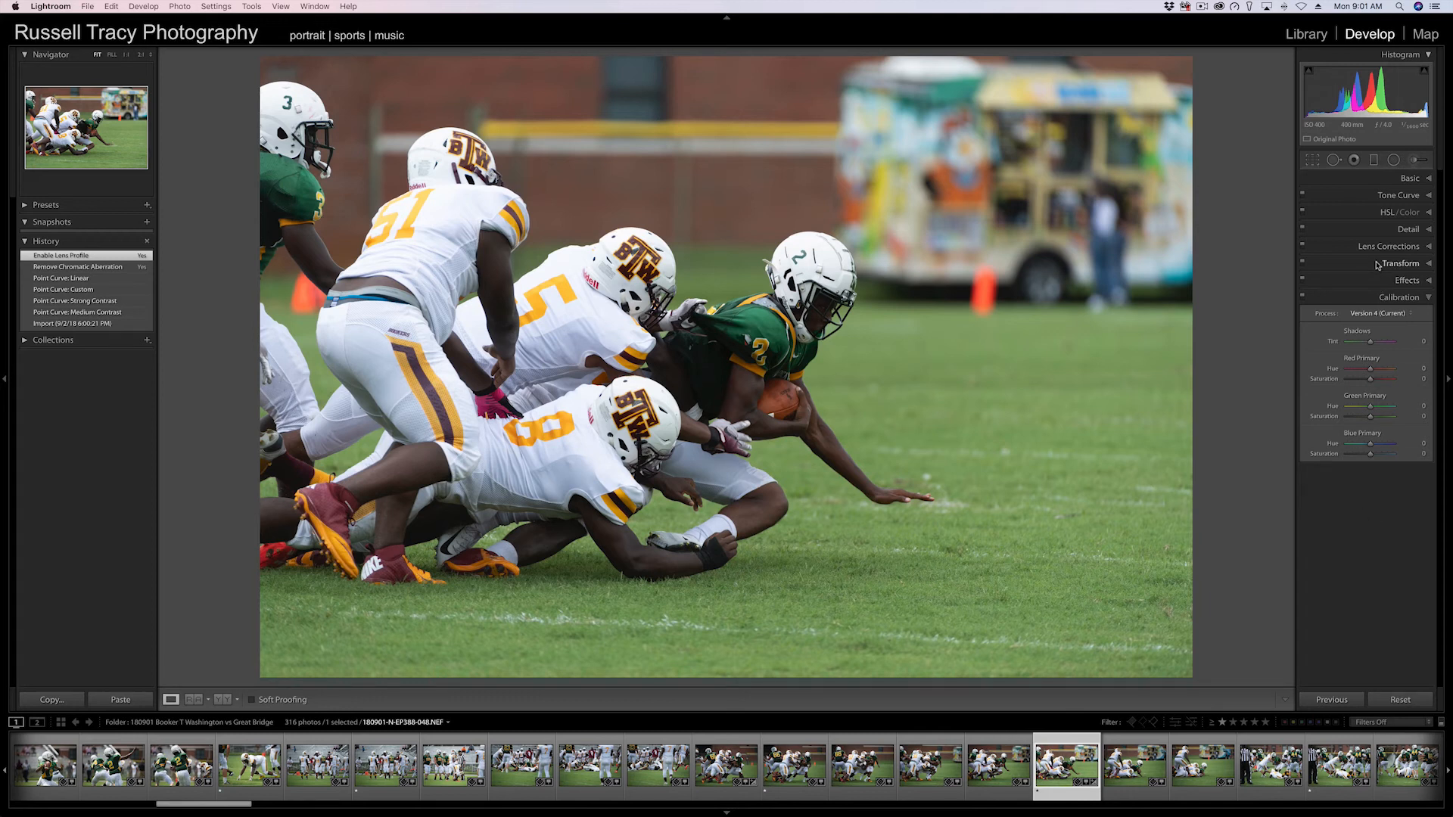
left_click(1376, 264)
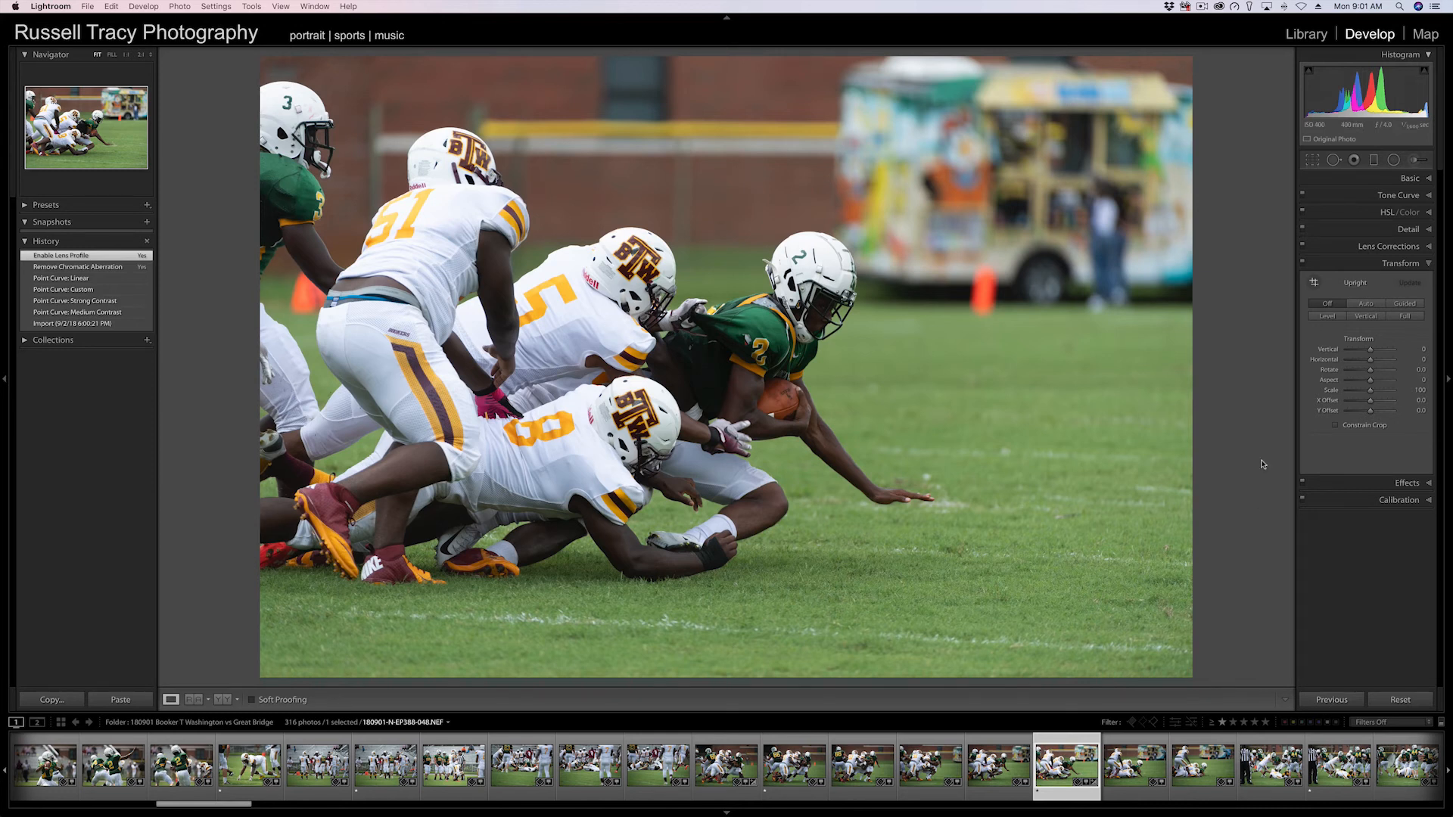
Open the Crop tool and try resizing, moving and rotating the crop rectangle to portrait and back.
key("r")
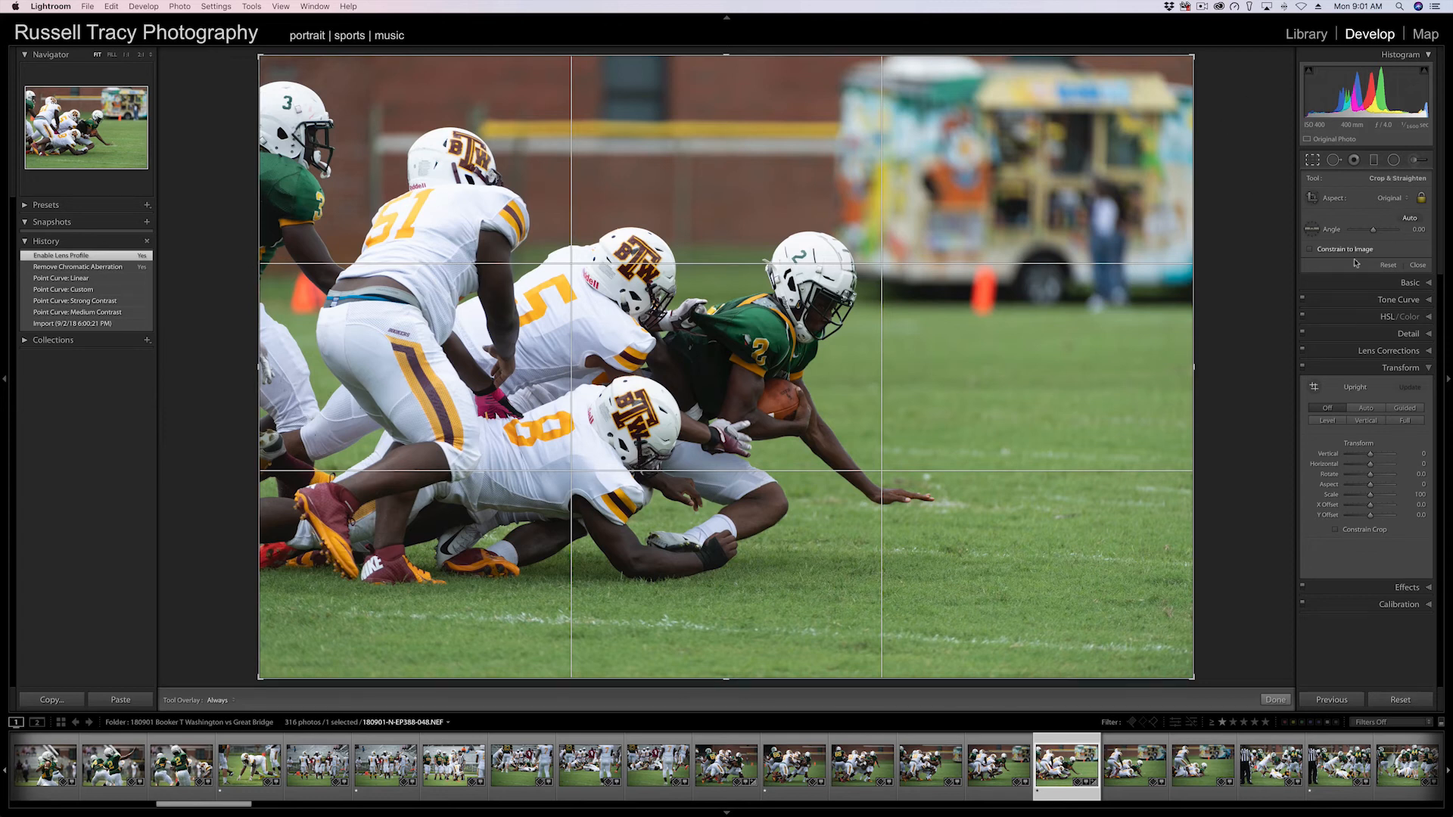
left_click(1403, 200)
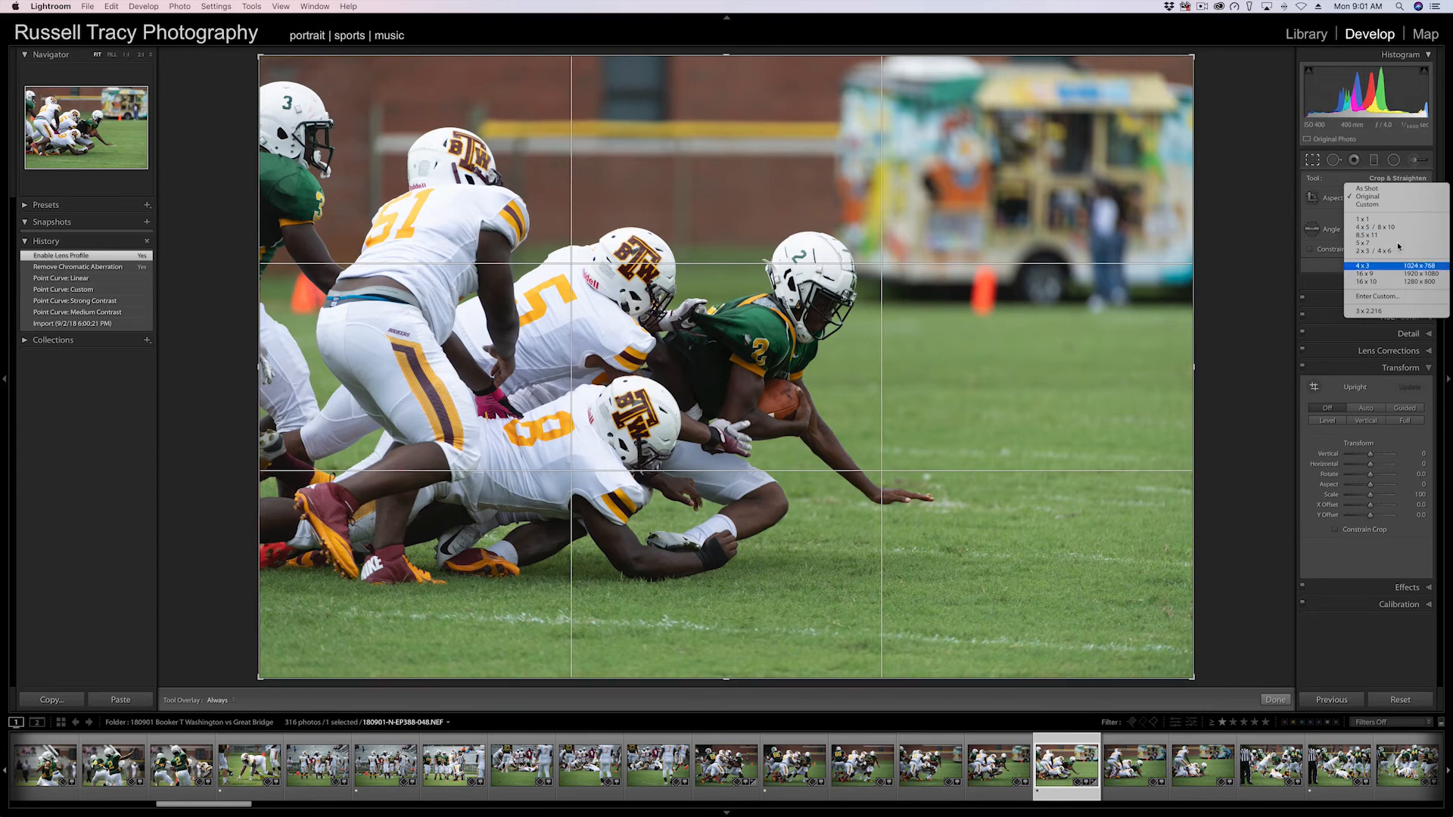
left_click(1302, 210)
left_click_drag(1194, 58, 1059, 148)
left_click_drag(720, 318, 748, 403)
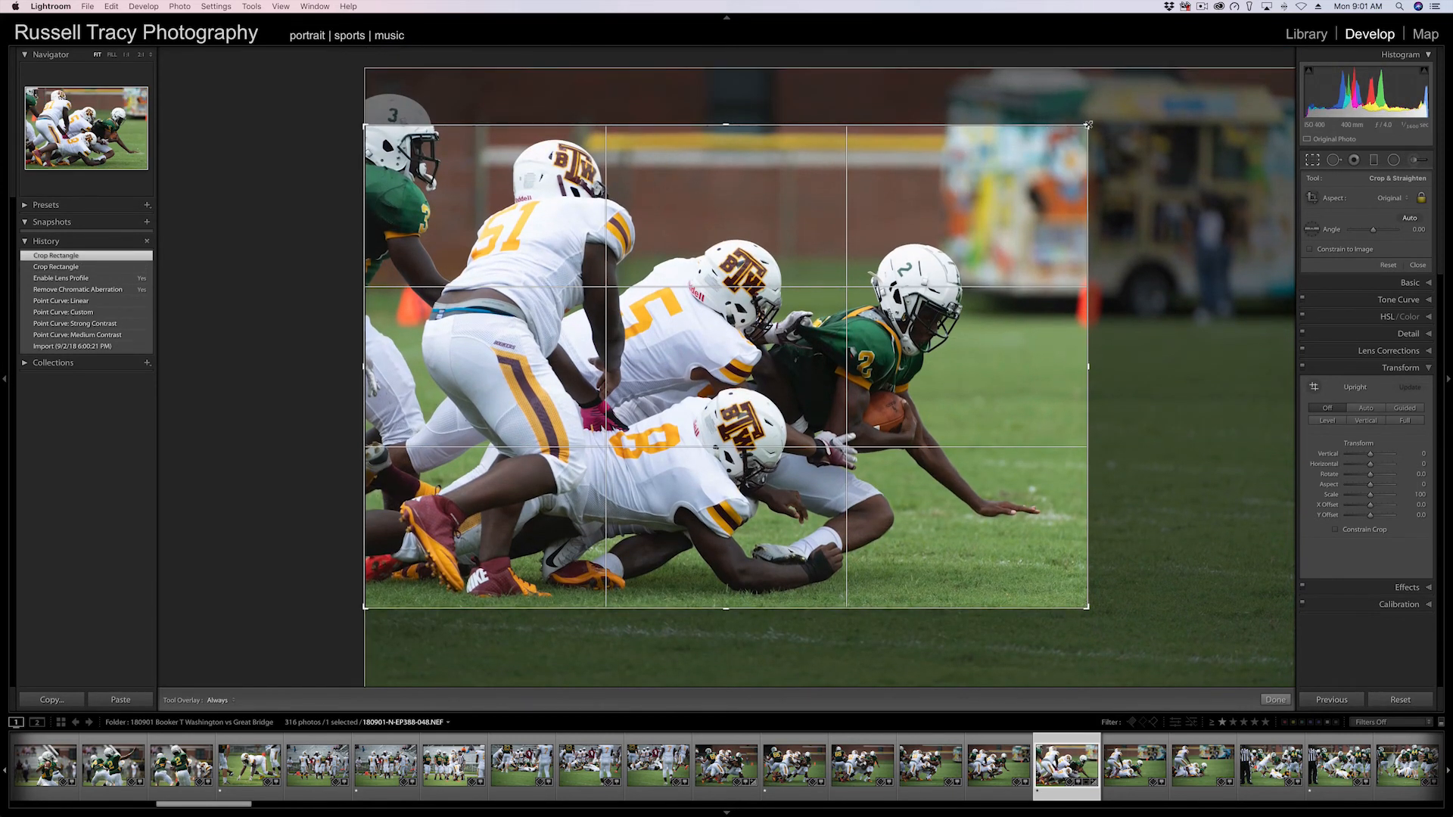
left_click_drag(1089, 124, 949, 43)
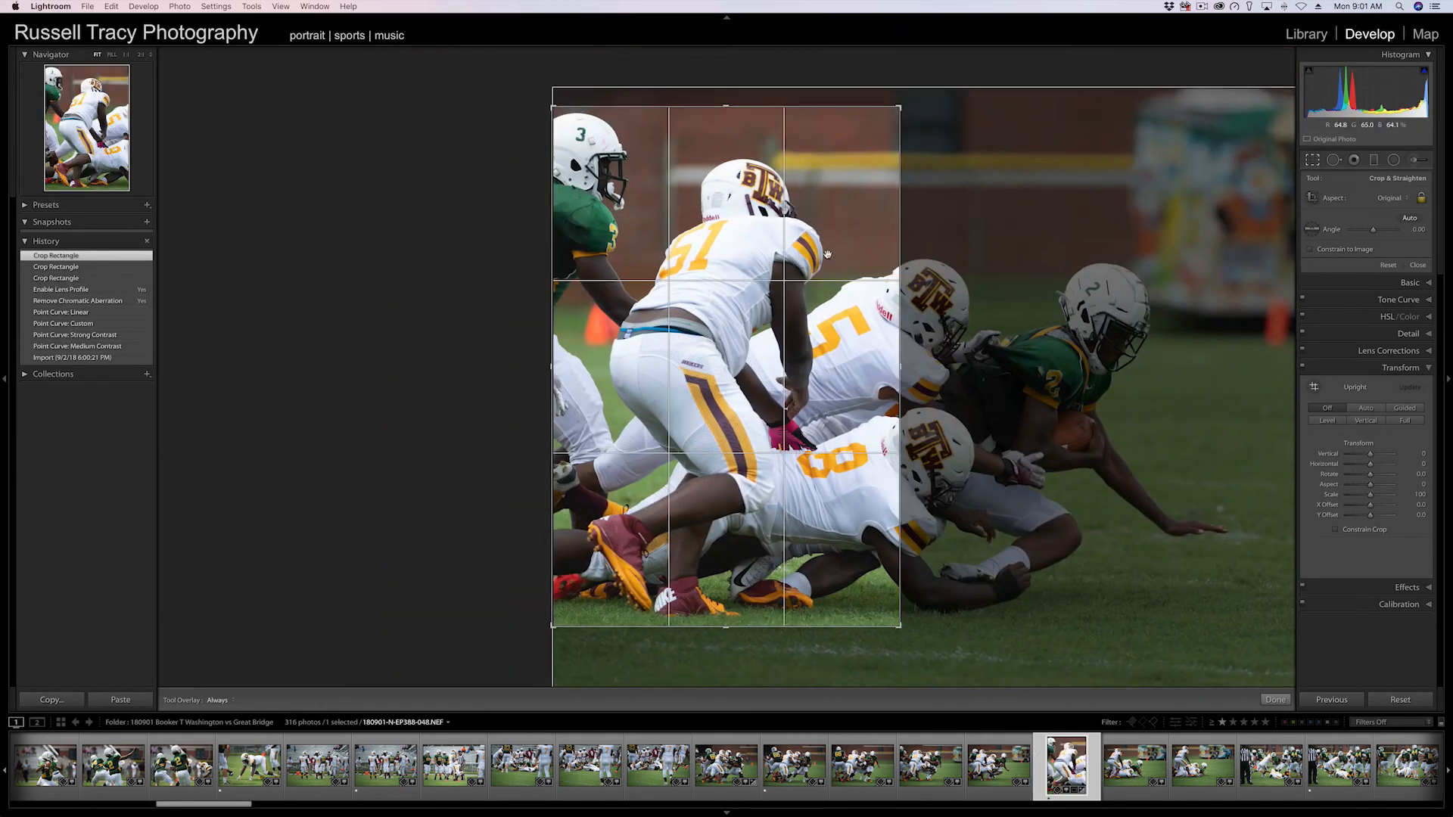
left_click_drag(918, 258, 519, 249)
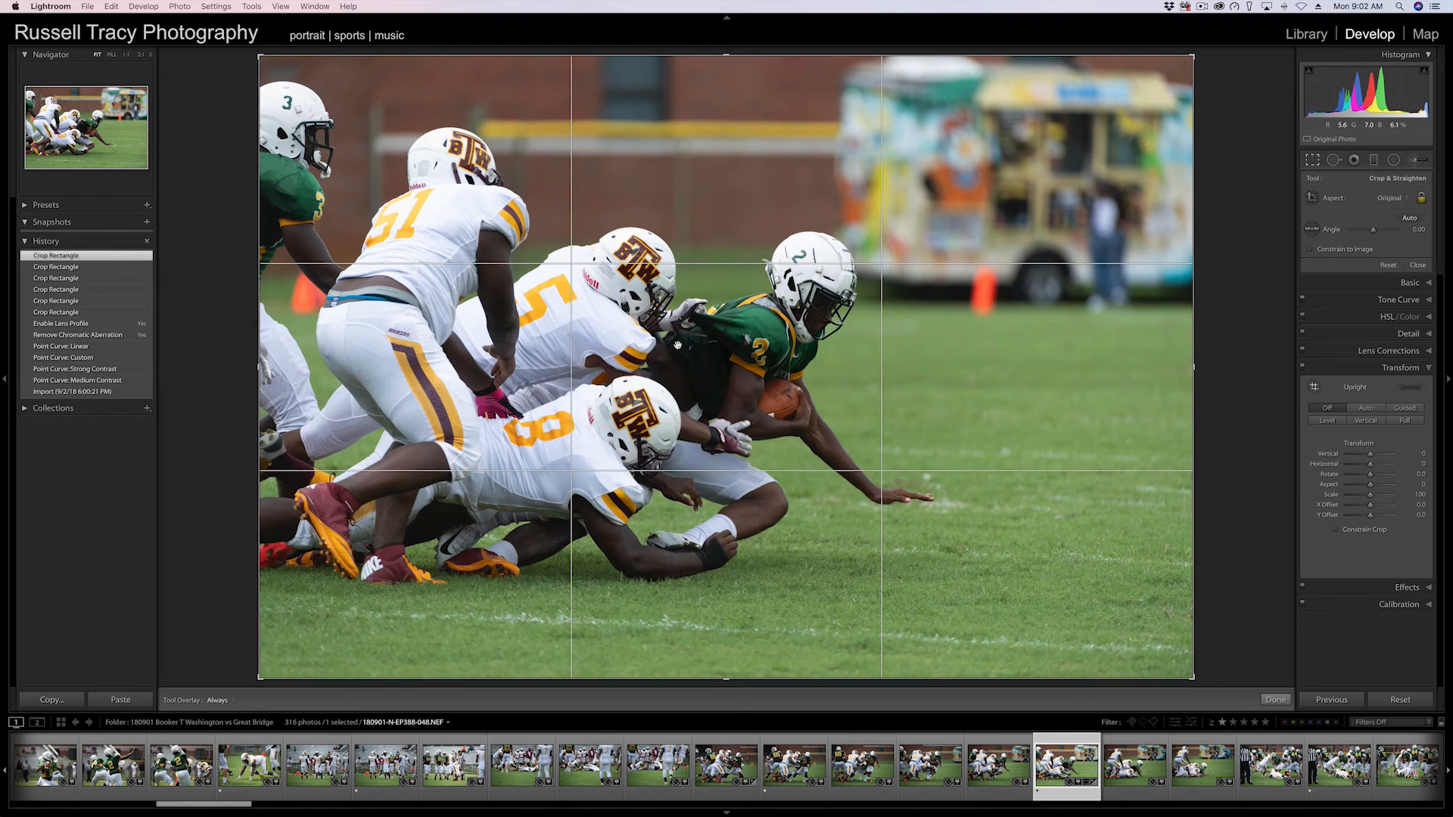
Cycle through the crop guide overlays.
key("o")
key("o")
key("o")
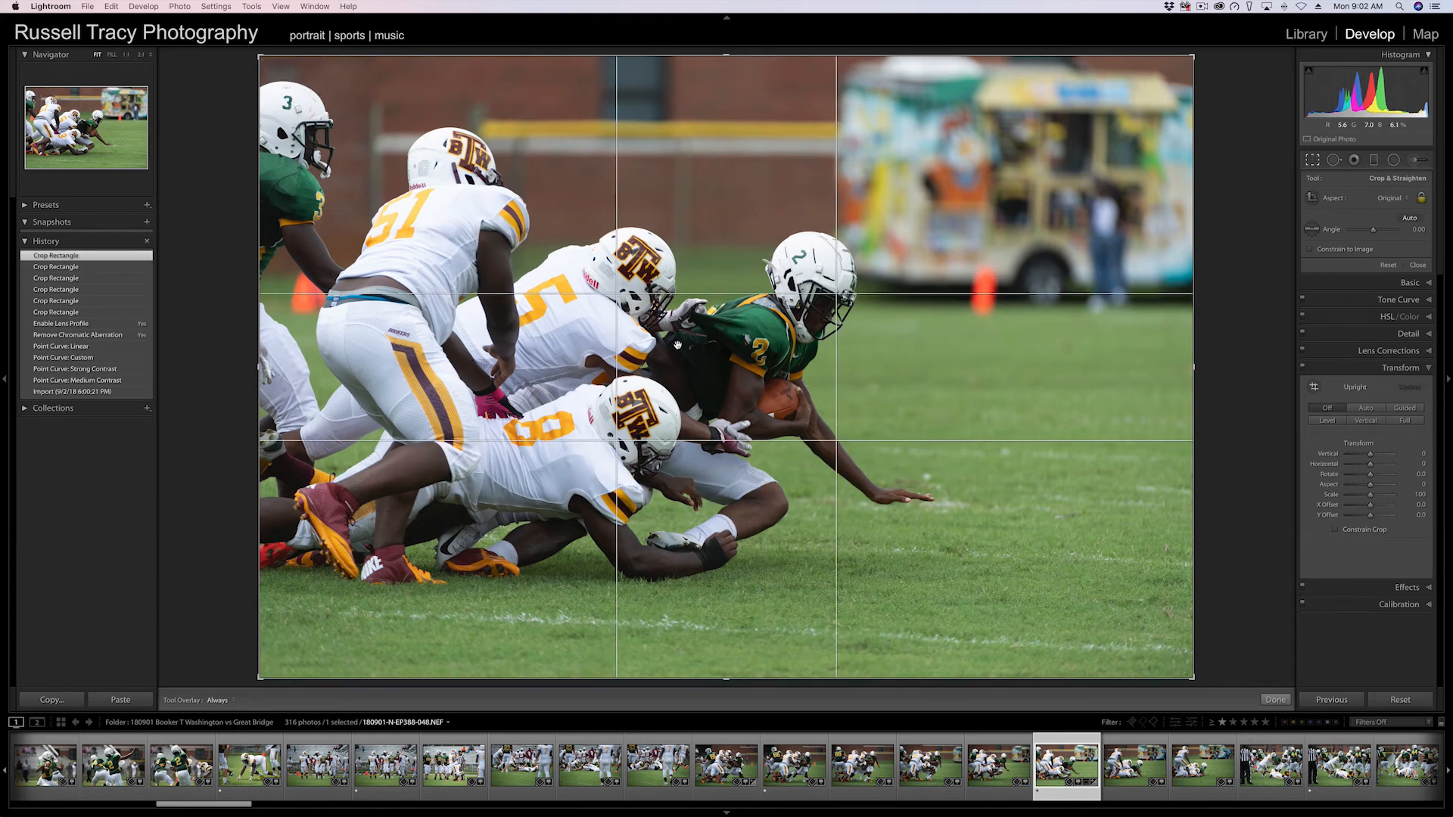
key("o")
key("o")
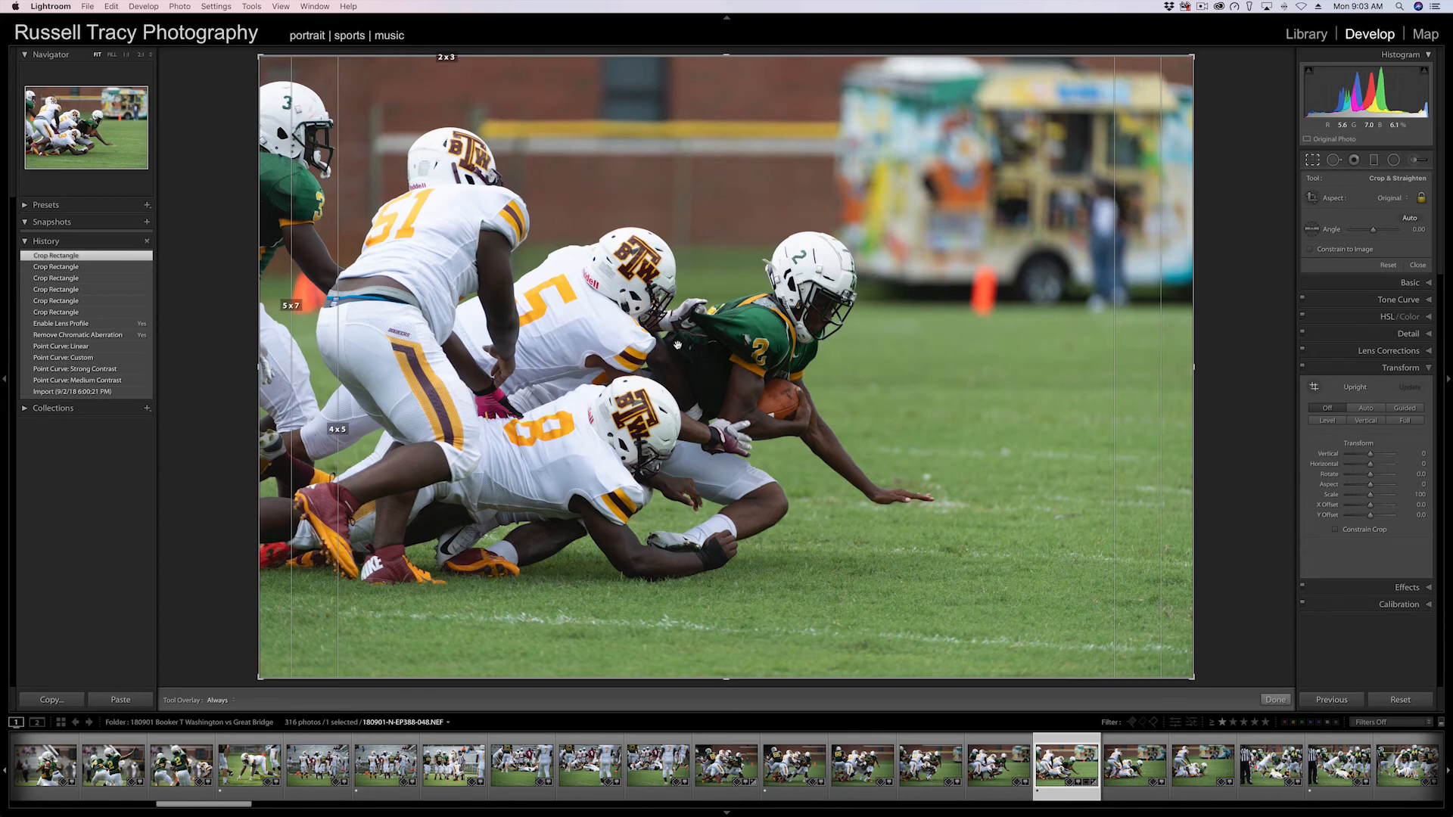
key("o")
key("o")
key("o")
key("o")
key("o")
key("o")
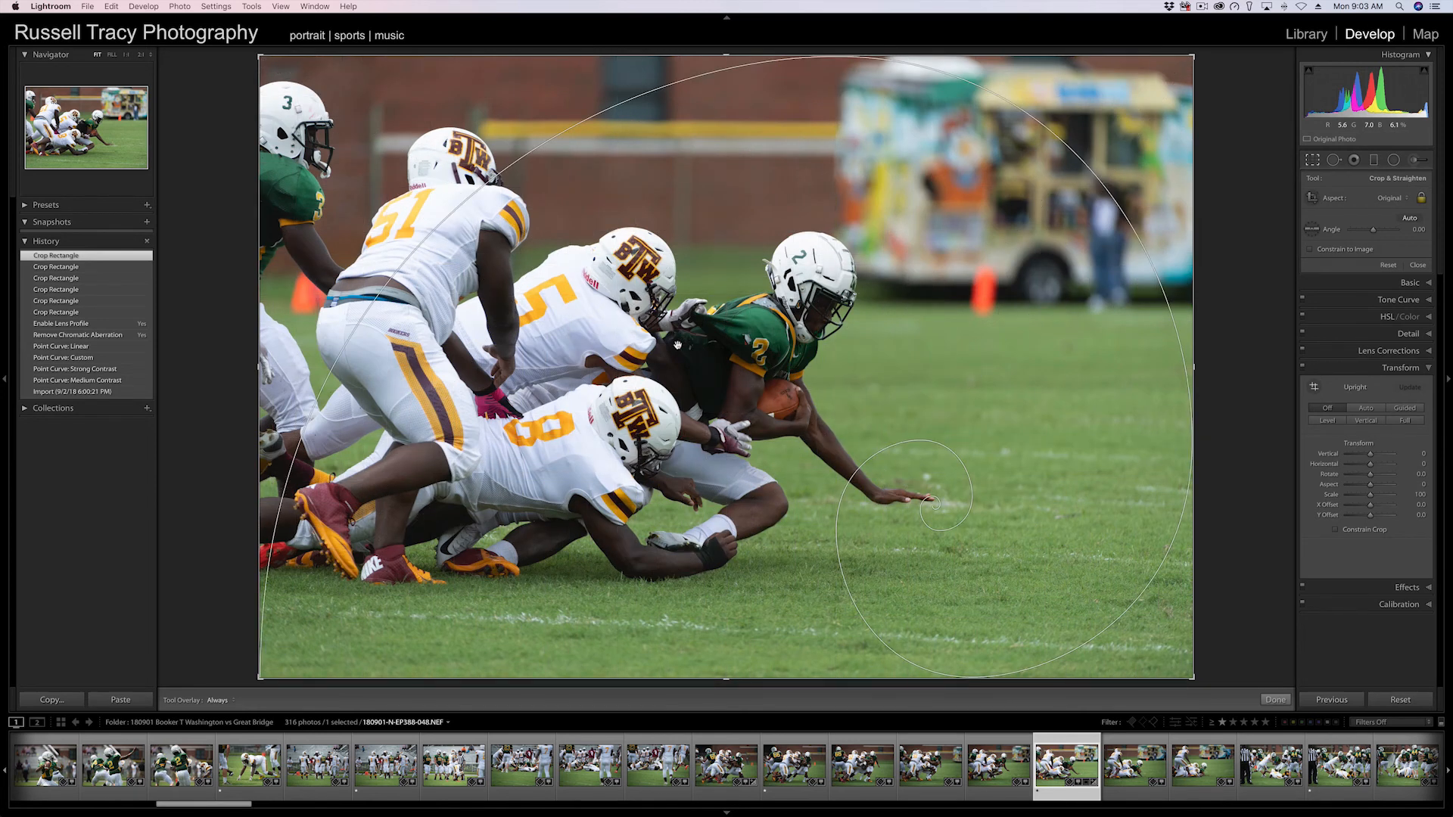
Rotate the golden spiral crop overlay through its orientations and apply the crop.
key("shift+o")
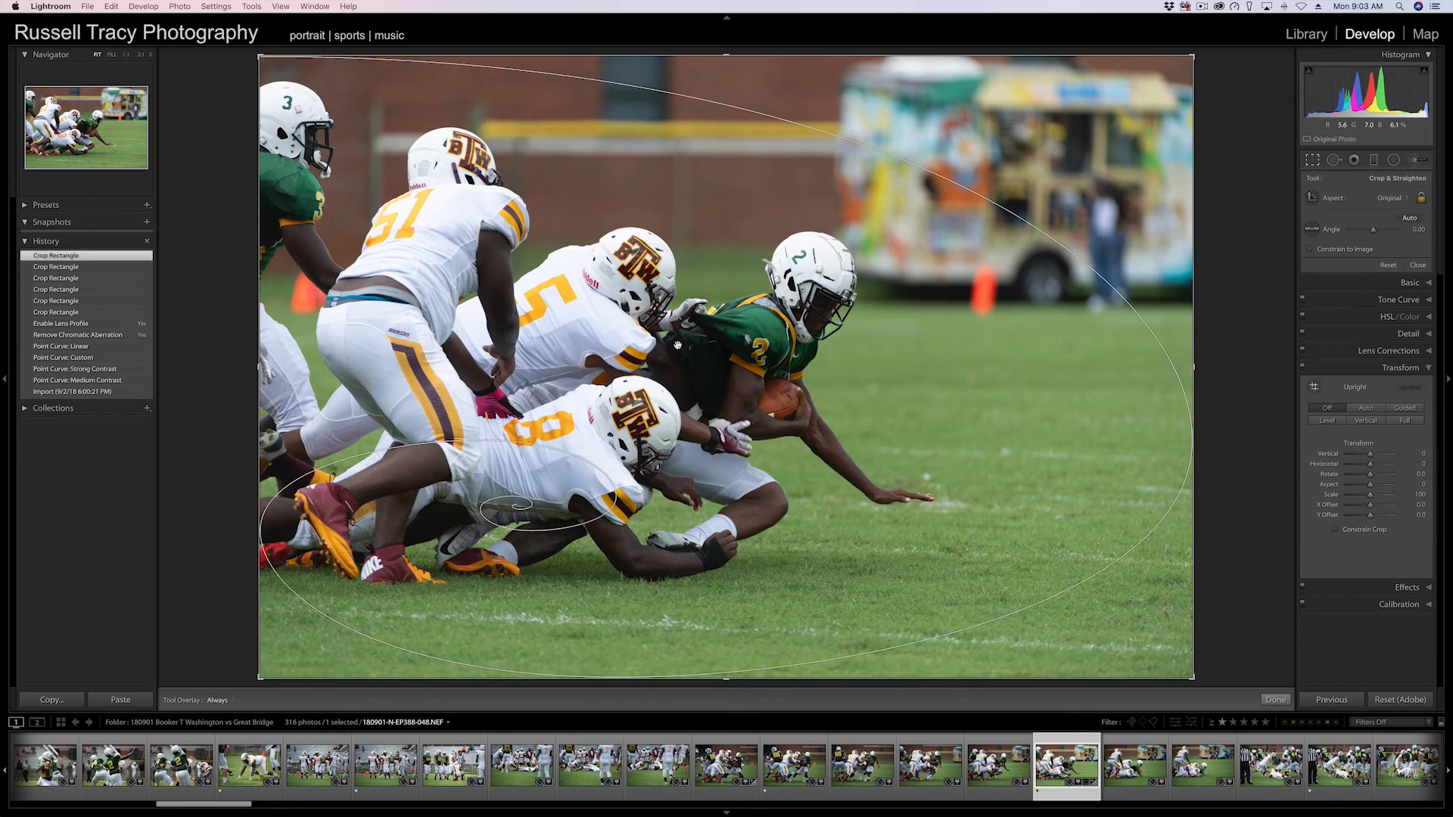
key("shift+o")
key("shift+o")
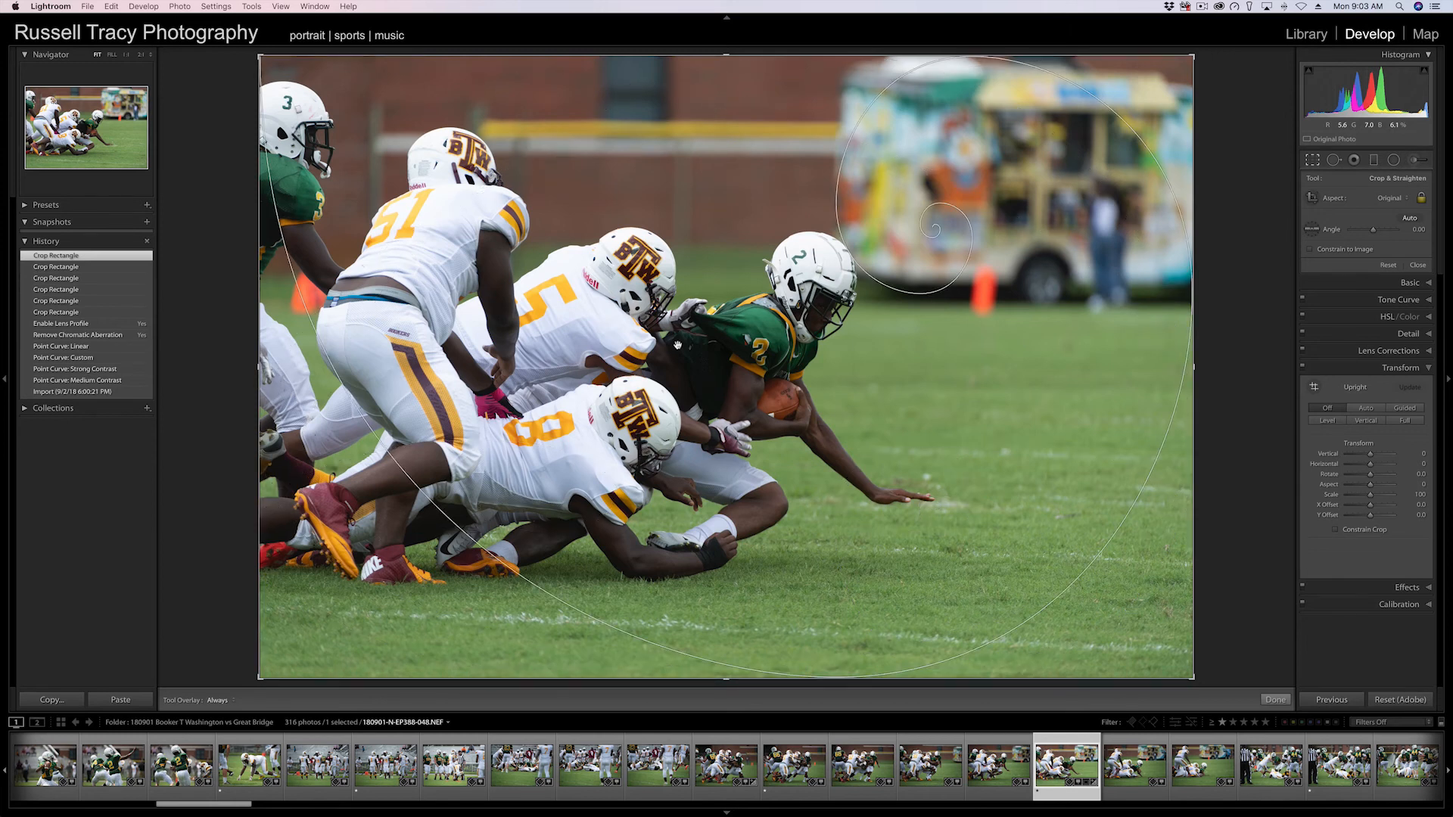
key("shift+o")
key("shift+o")
key("shift+o")
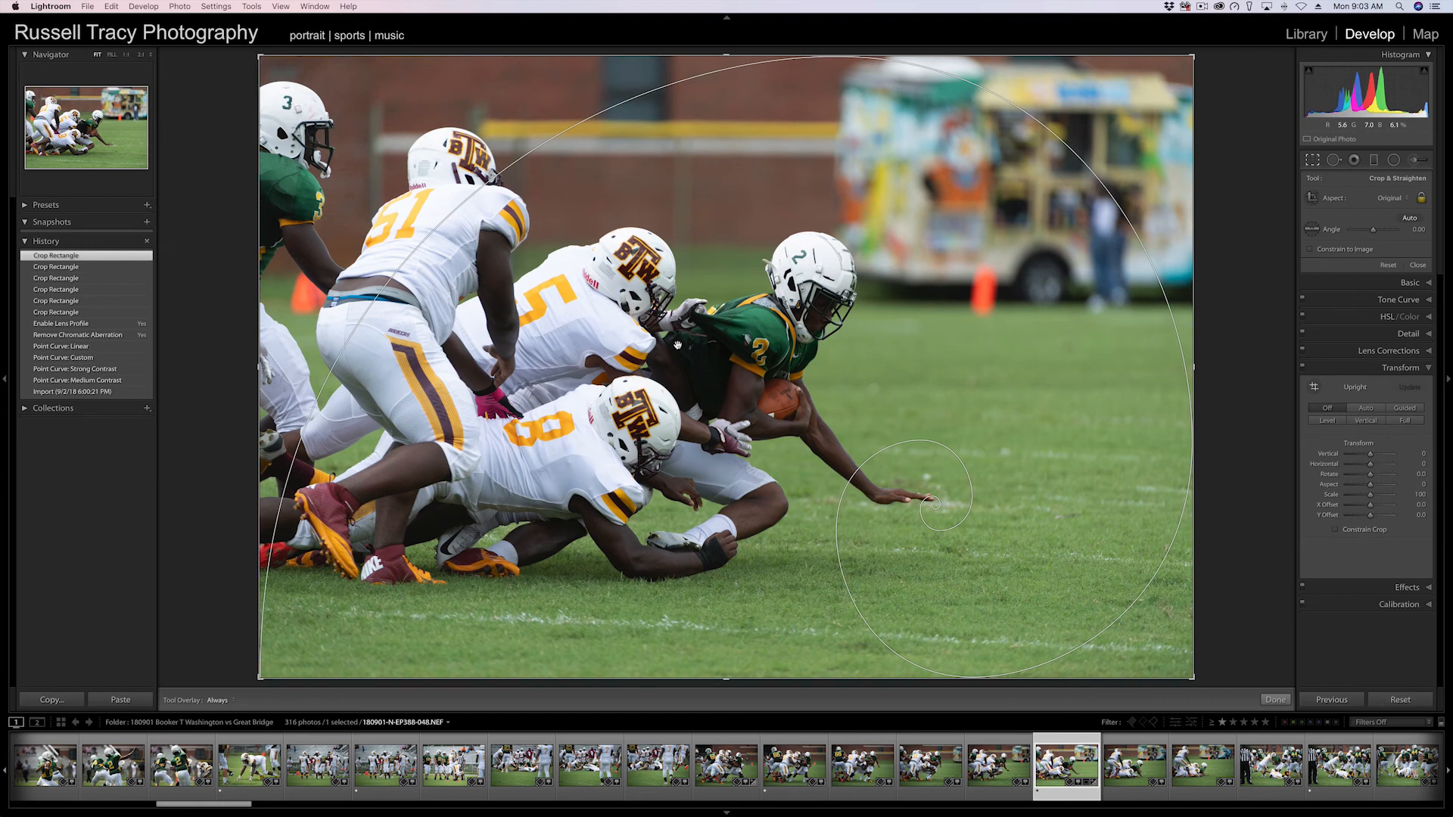
key("Return")
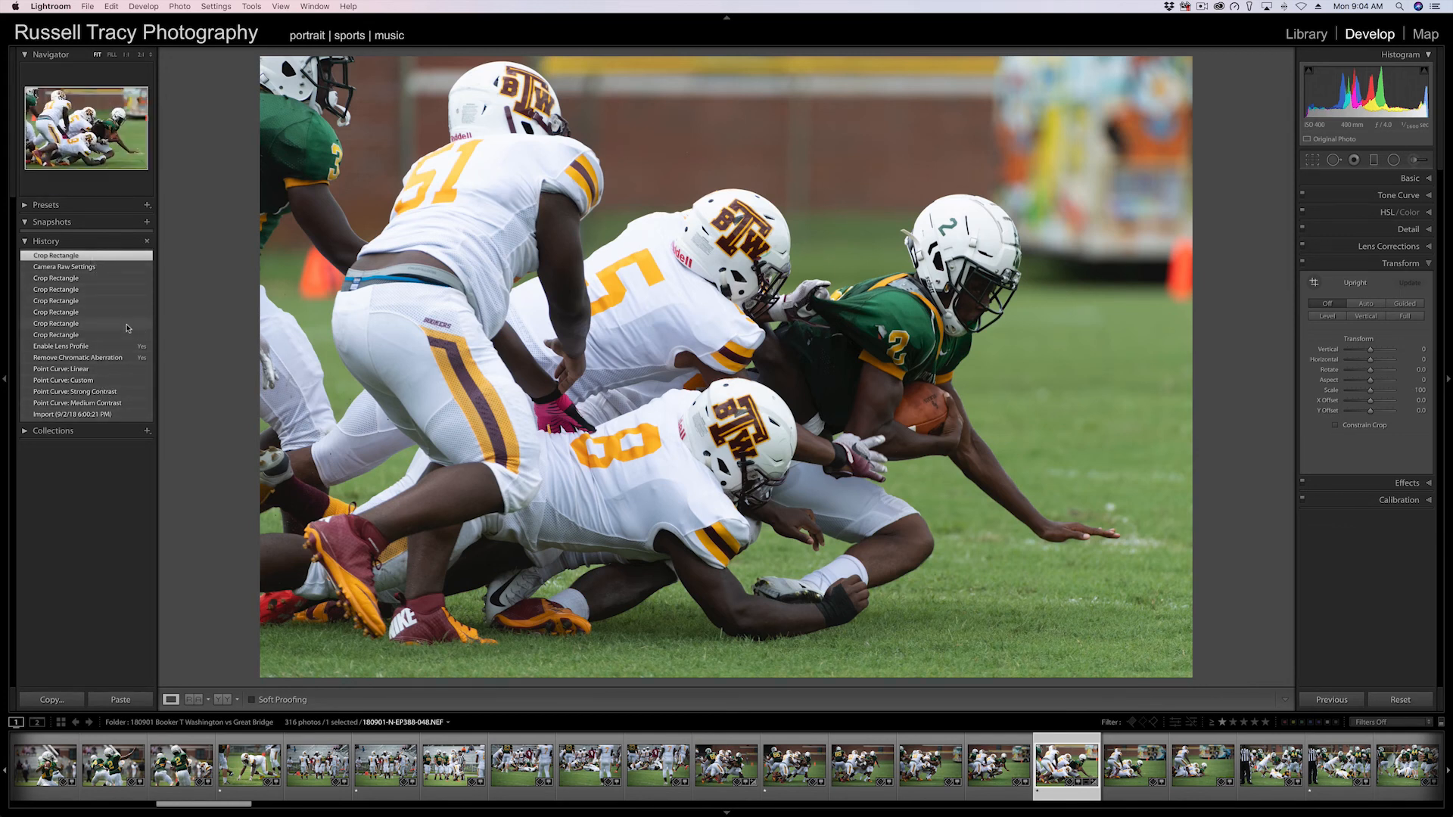
Revert the photo to its Import history state, clear all history, and expand the Basic panel.
left_click(109, 415)
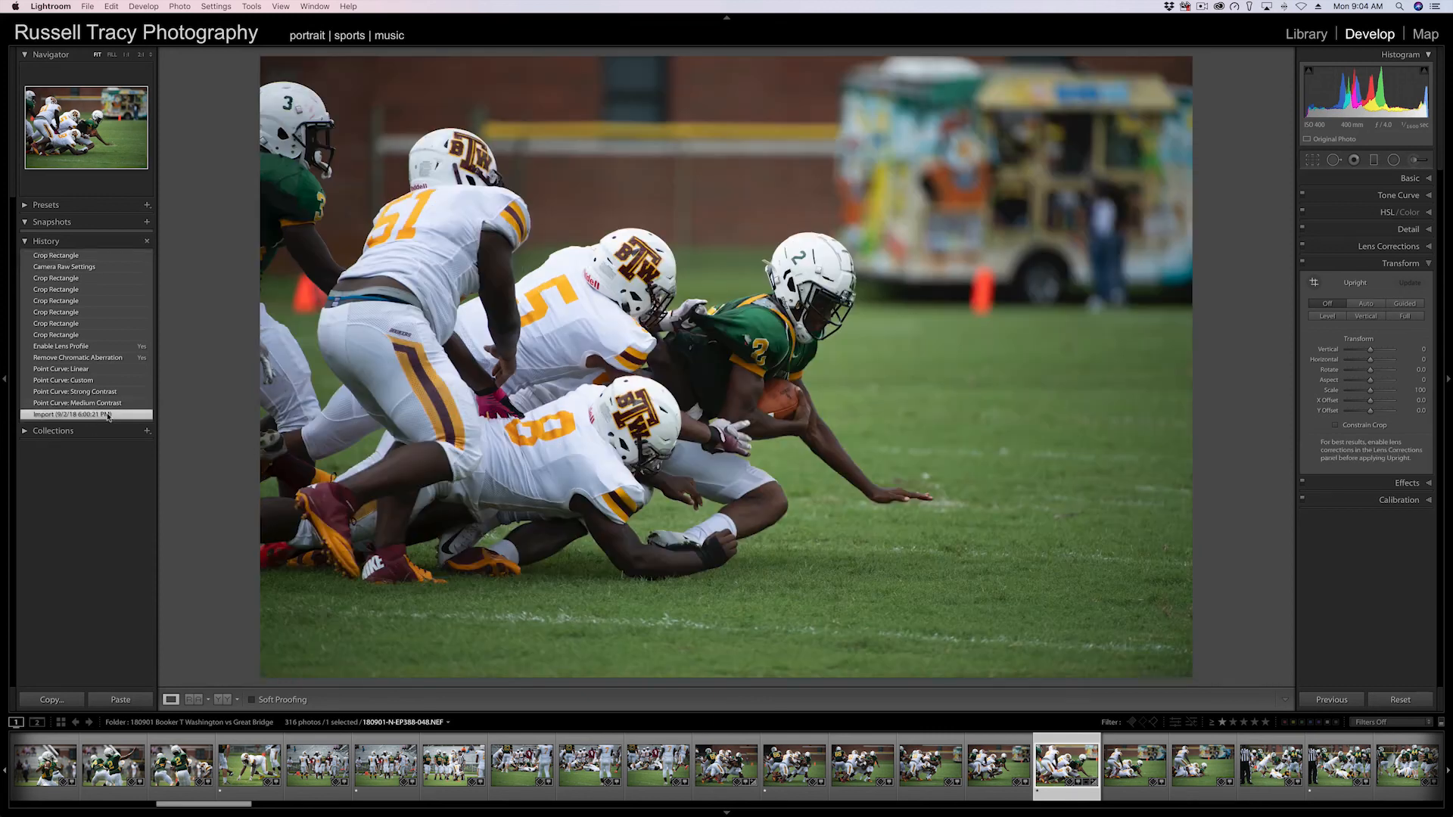
left_click(147, 242)
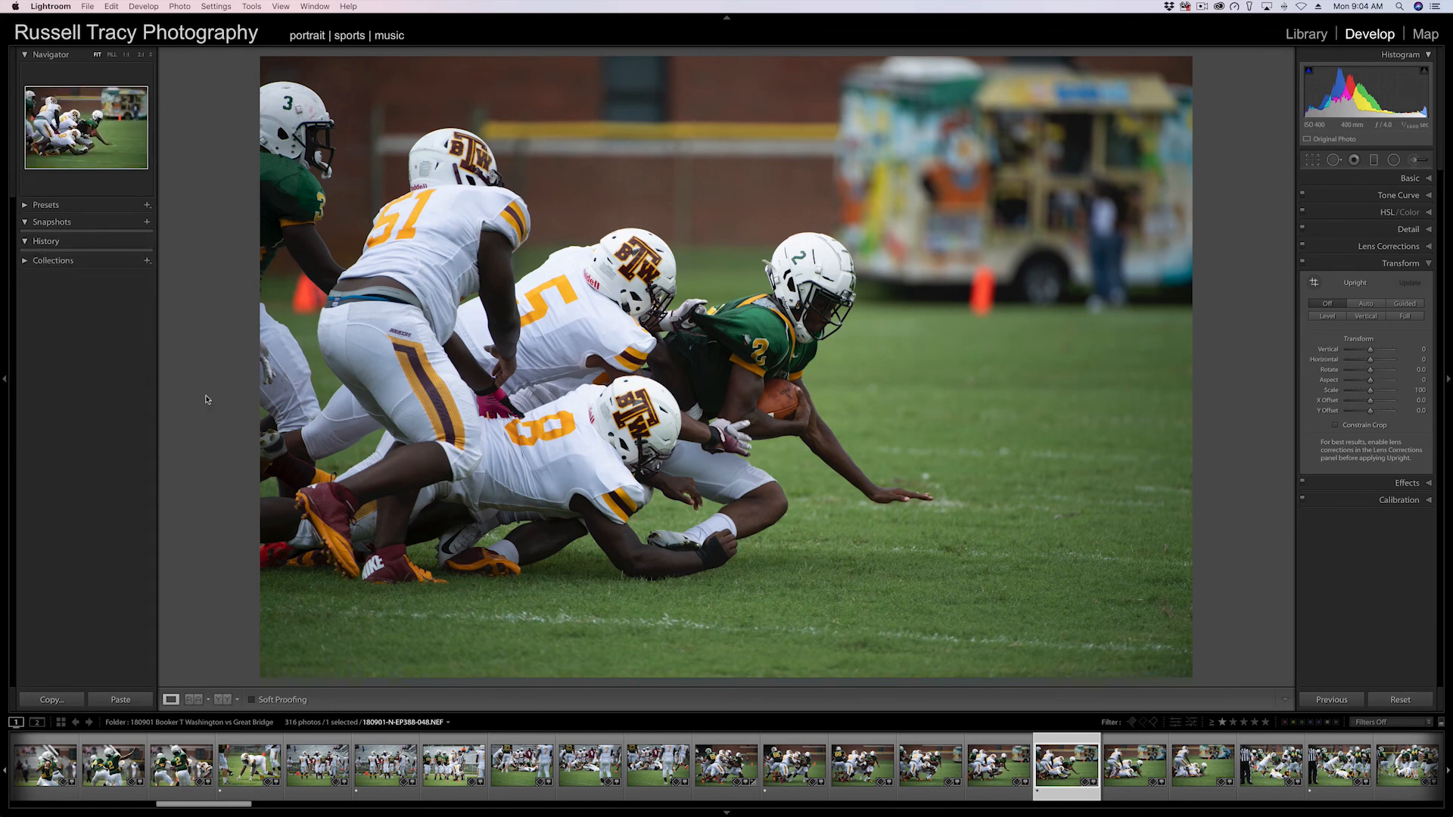
key("super+1")
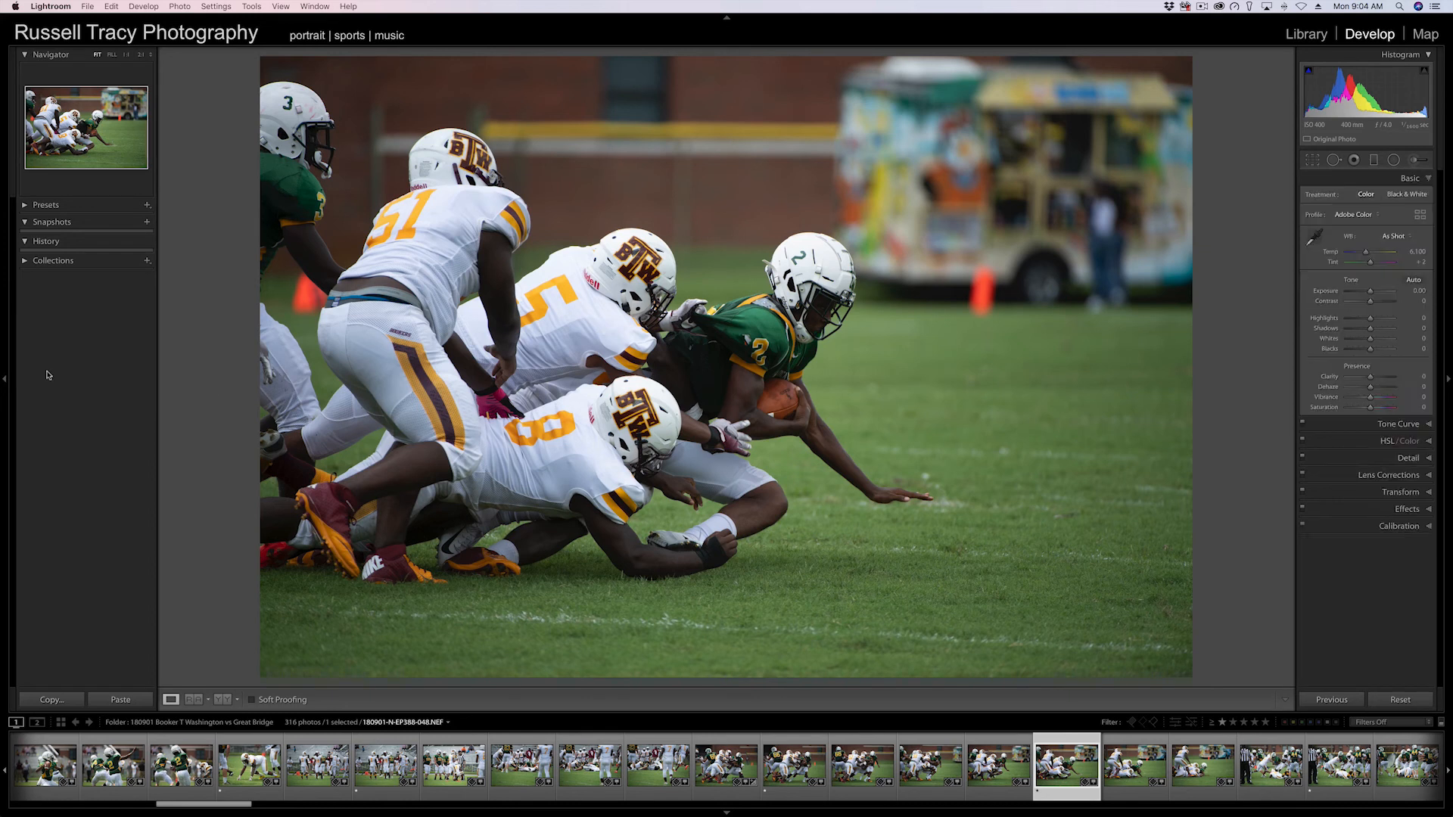
Create a new snapshot named Original.
left_click(147, 224)
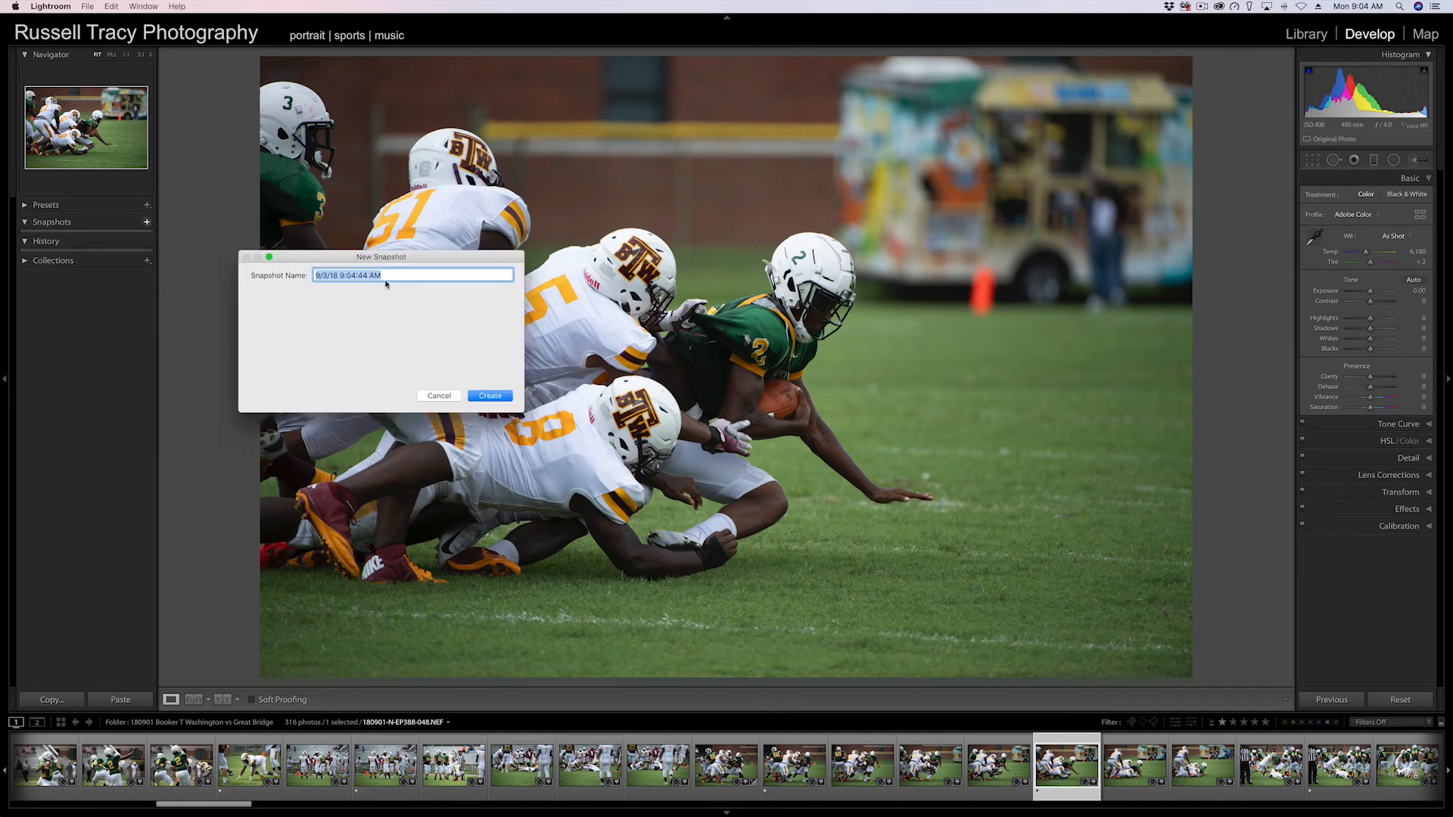
type("Original")
key("Return")
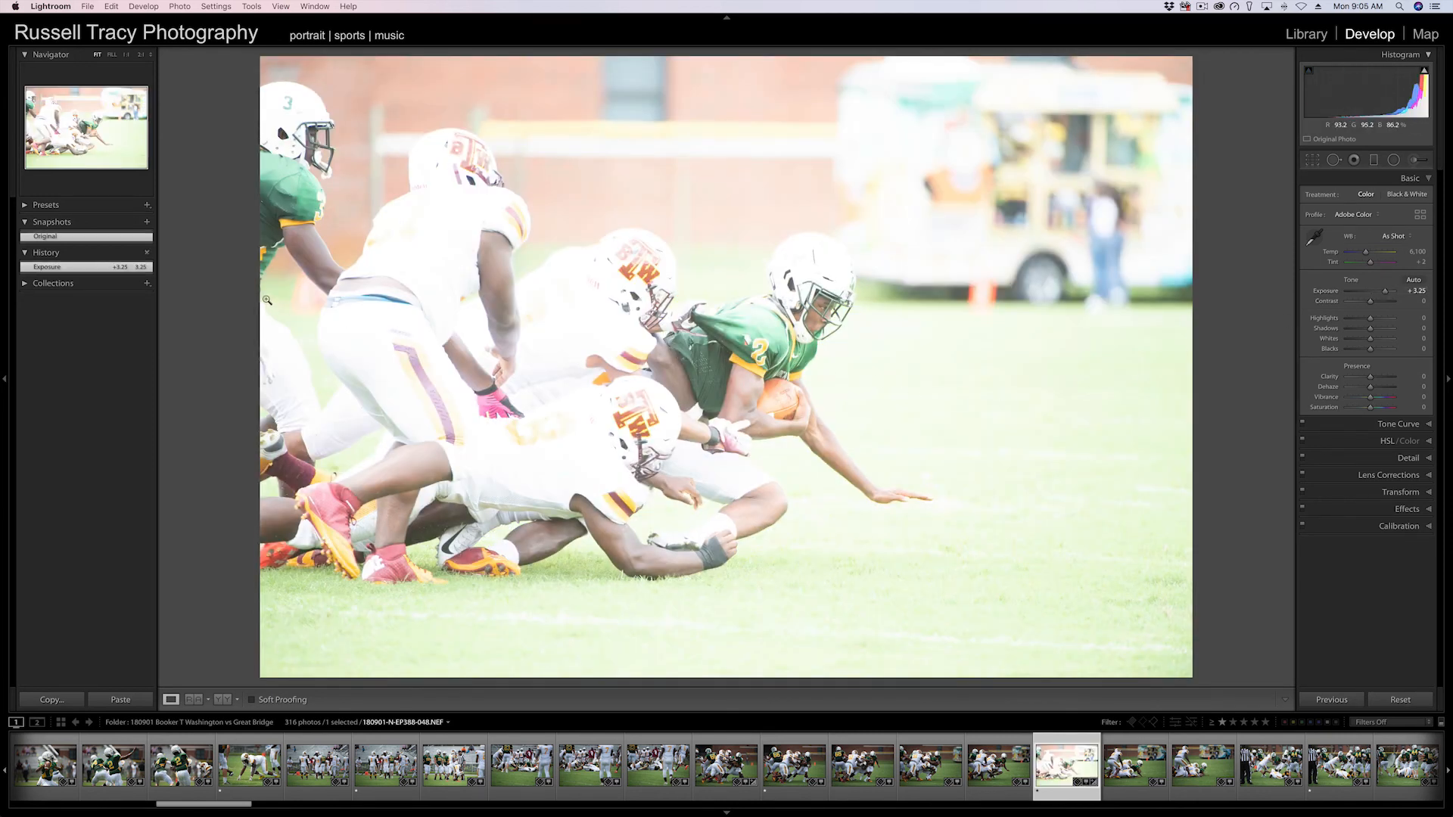
Create a new snapshot named Overexposed.
left_click(148, 224)
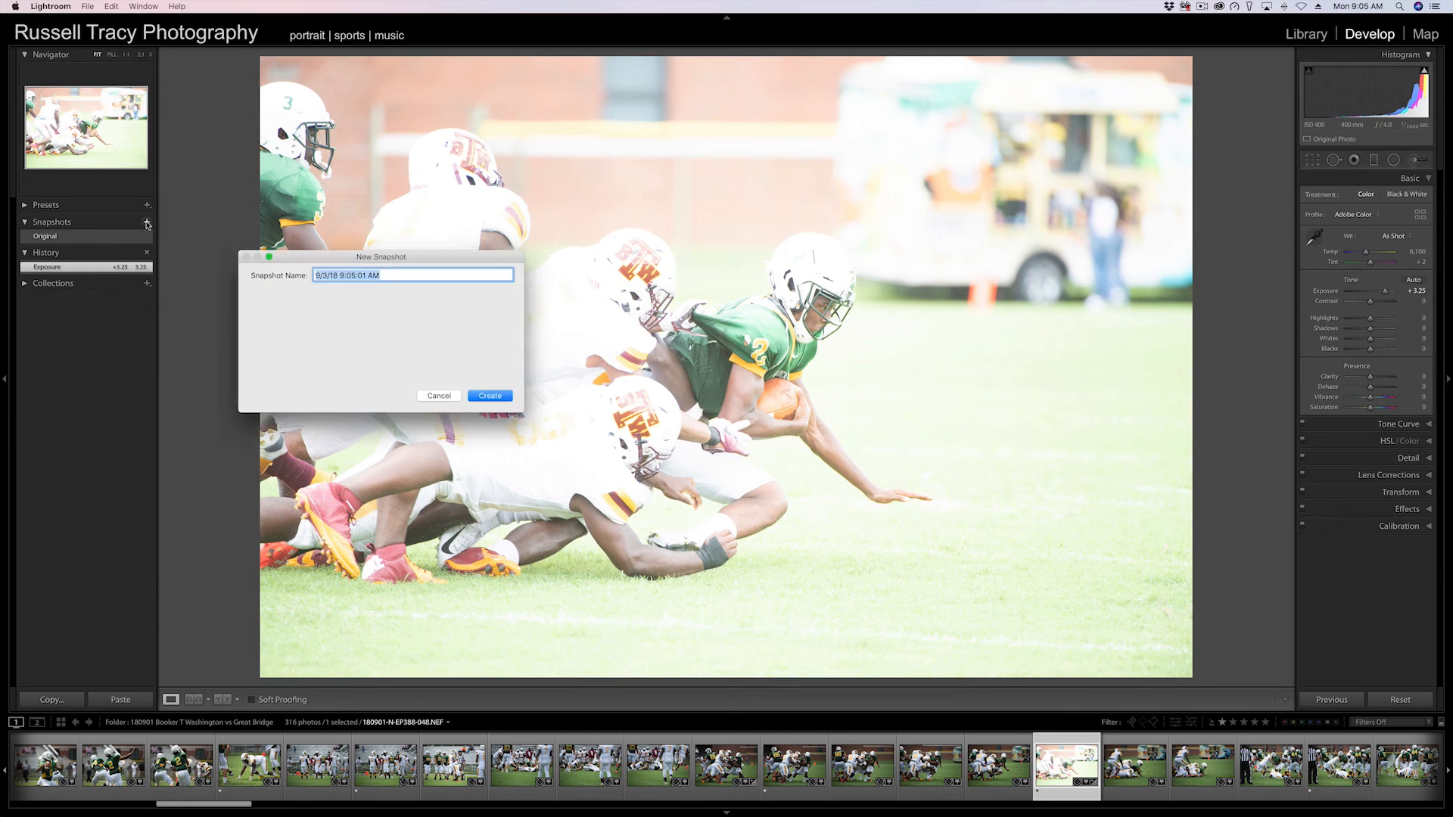
type("Overexposed")
key("Return")
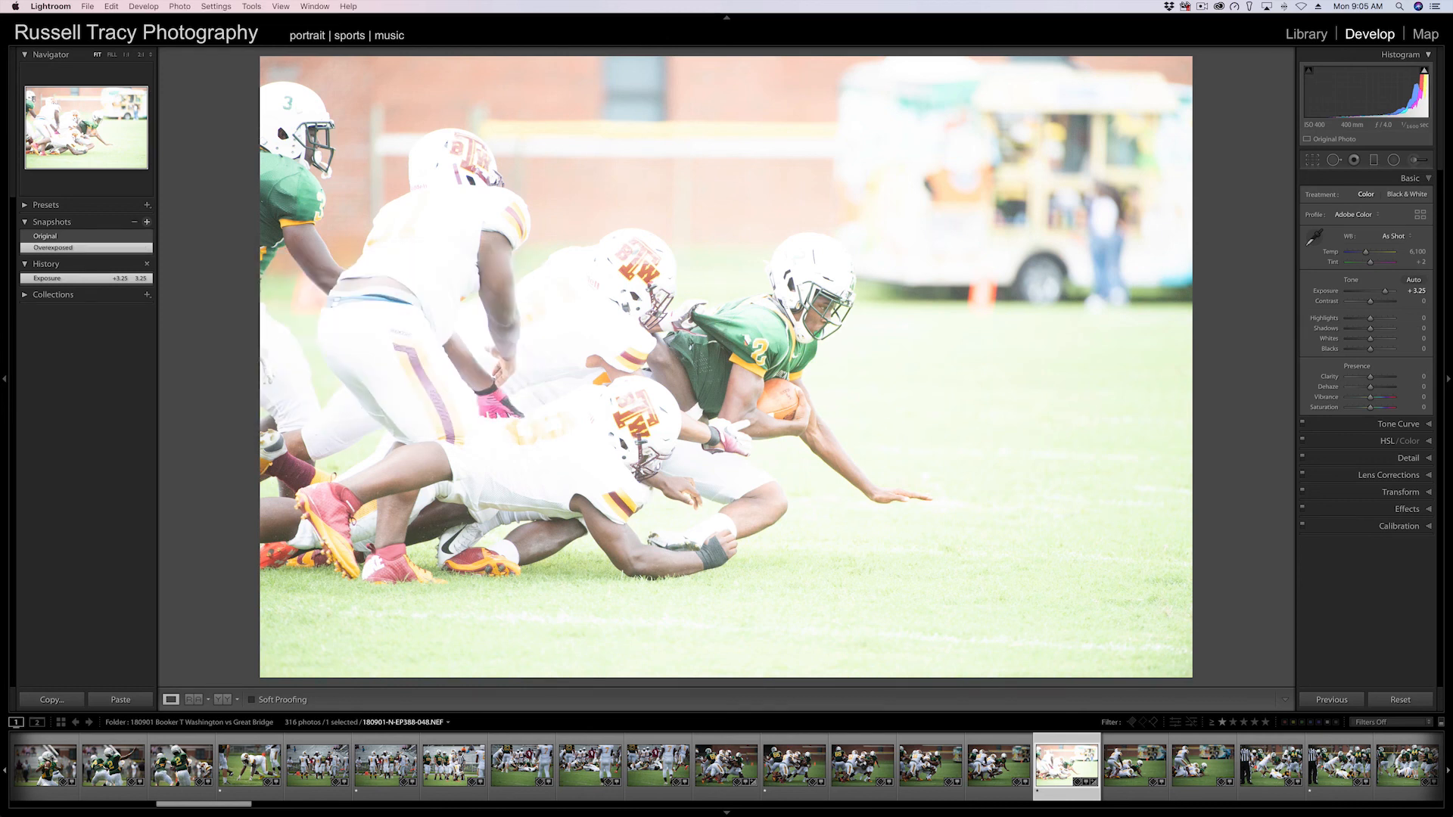
Switch between the Original, Overexposed and Auto Tone snapshots to compare their looks on the photo.
left_click(55, 237)
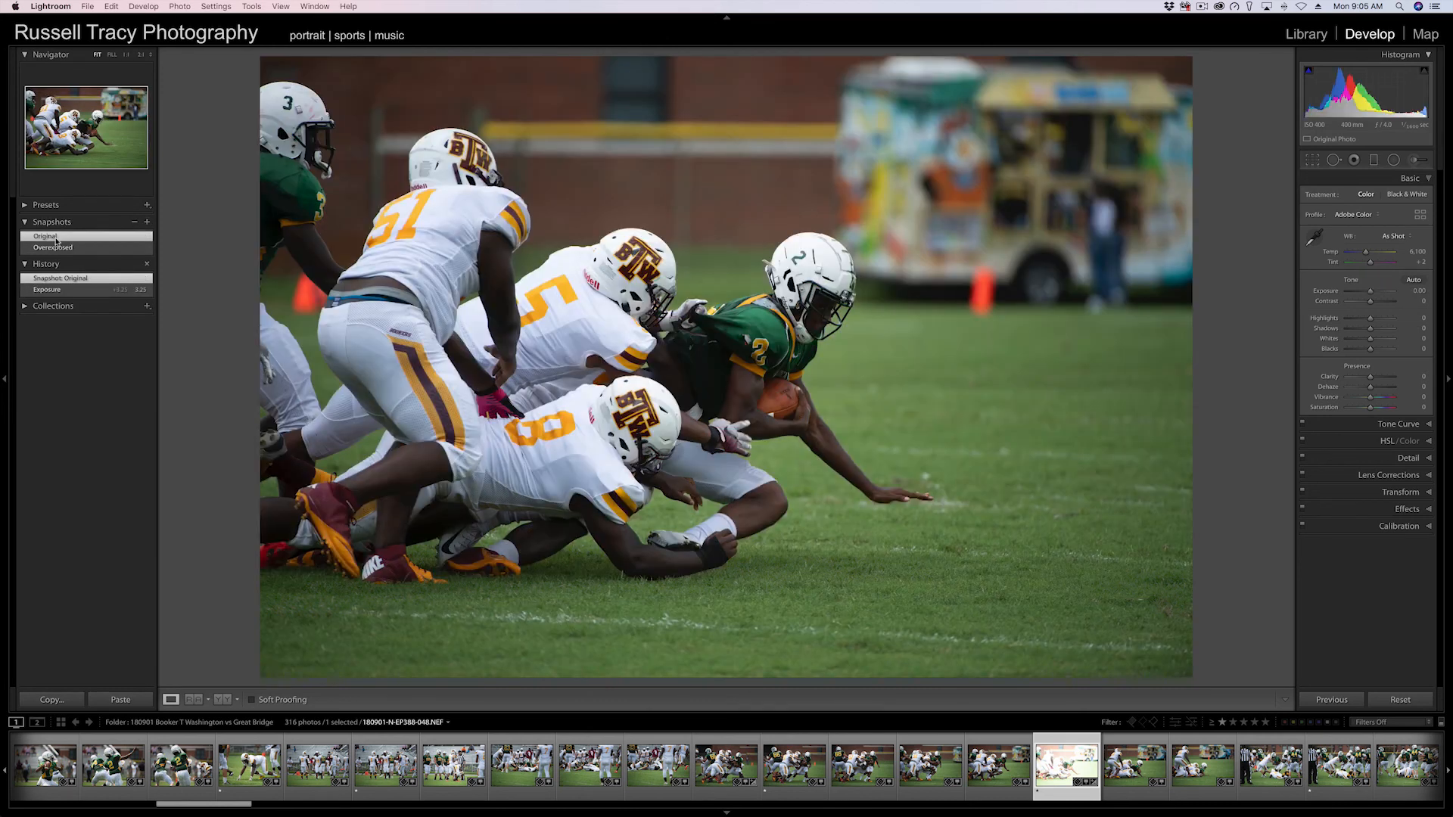
left_click(54, 248)
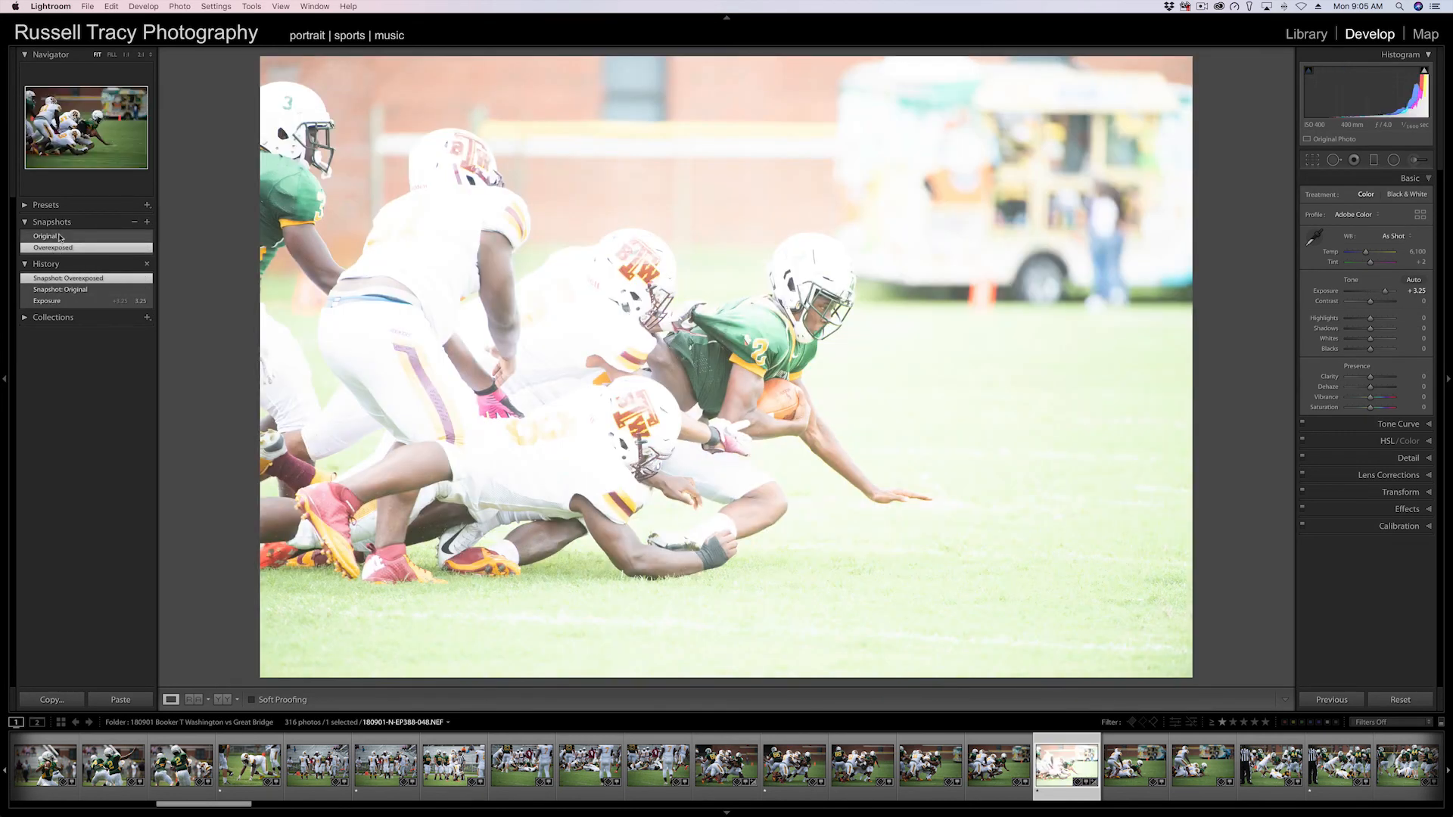
left_click(59, 237)
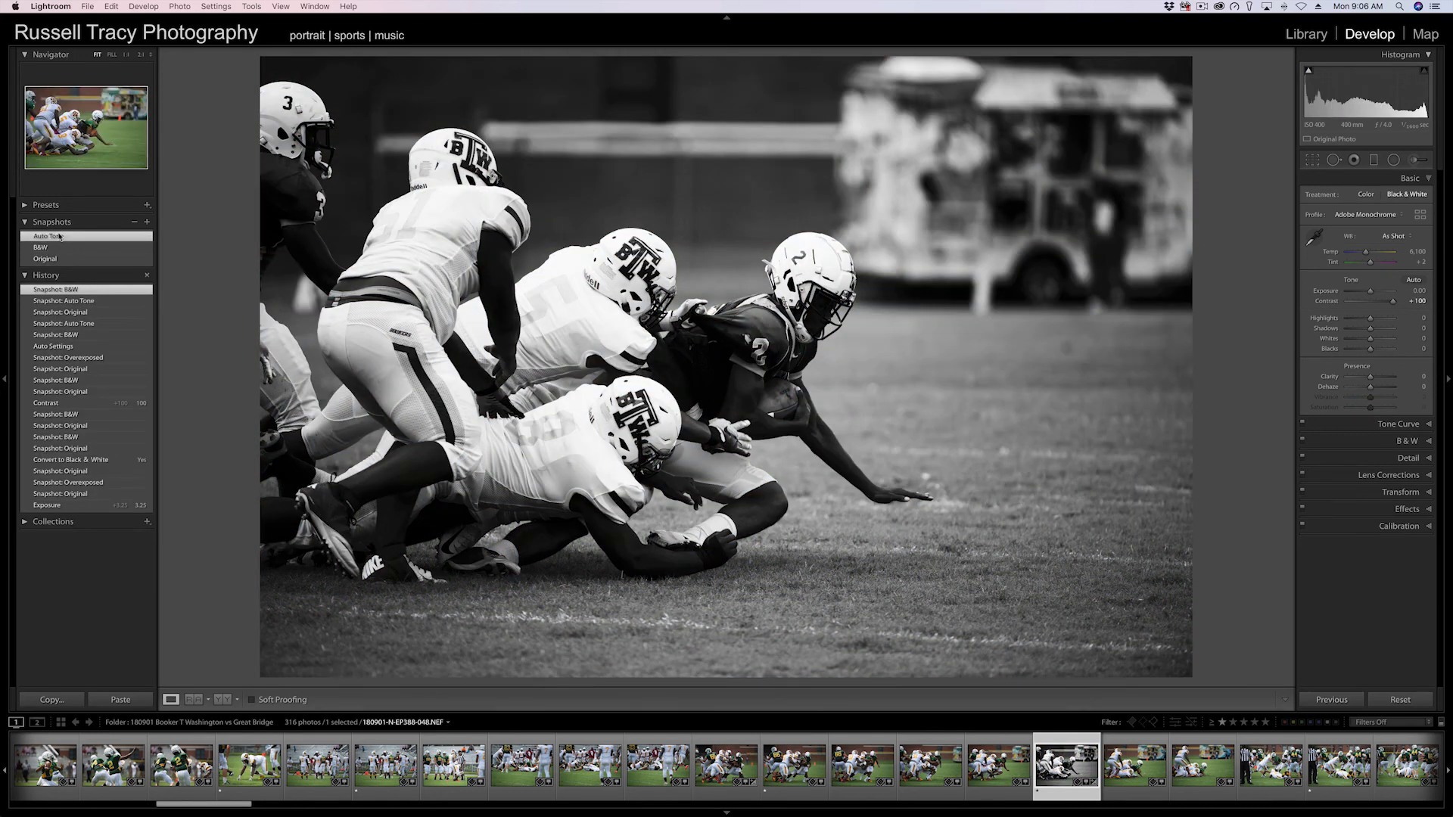
left_click(59, 237)
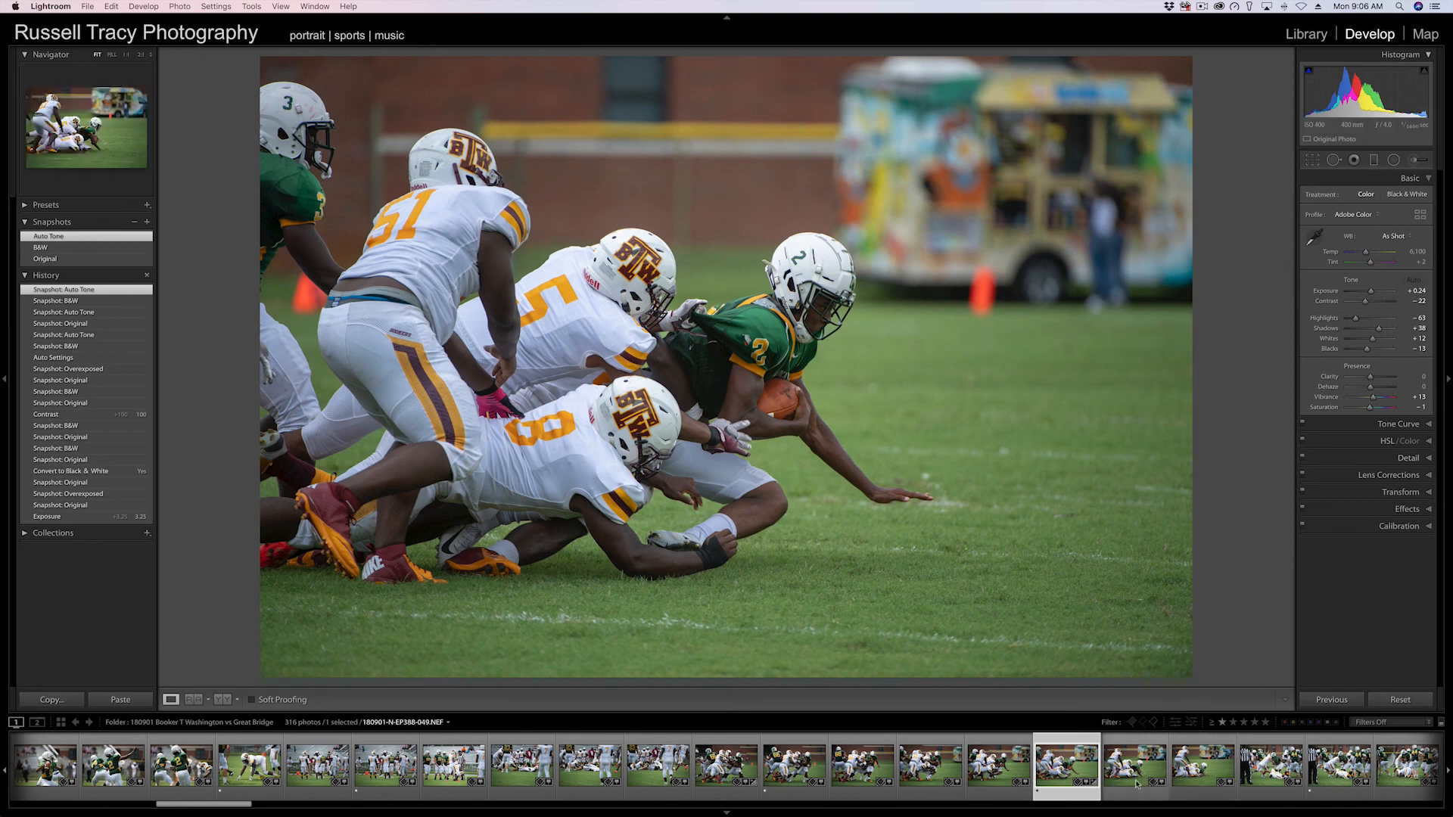
Select four photos in the filmstrip and synchronize only their White Balance setting with the active photo.
scroll(1124, 789, "down", 3)
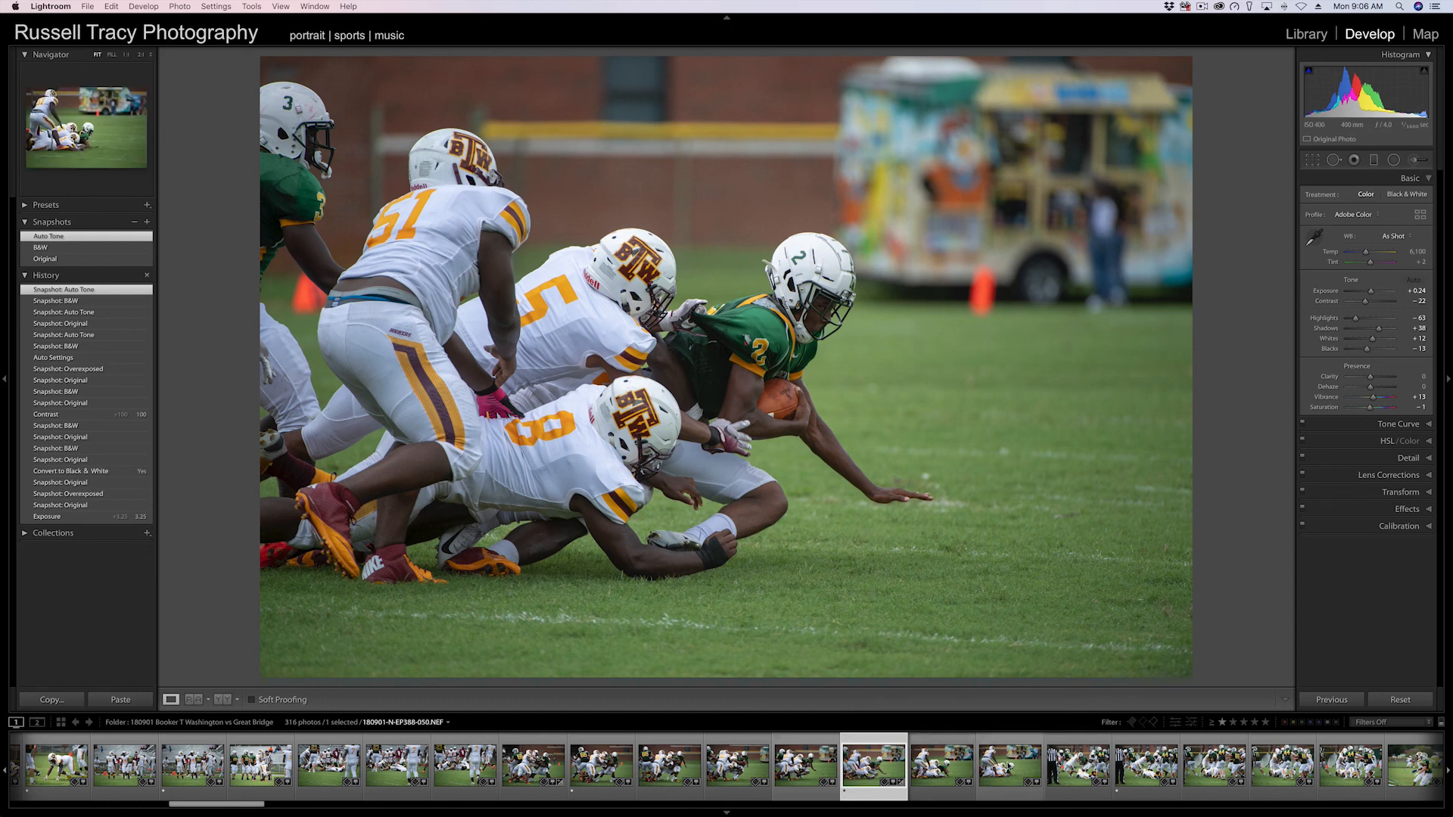
key("shift")
left_click(1012, 766, "shift")
left_click(1146, 766, "super")
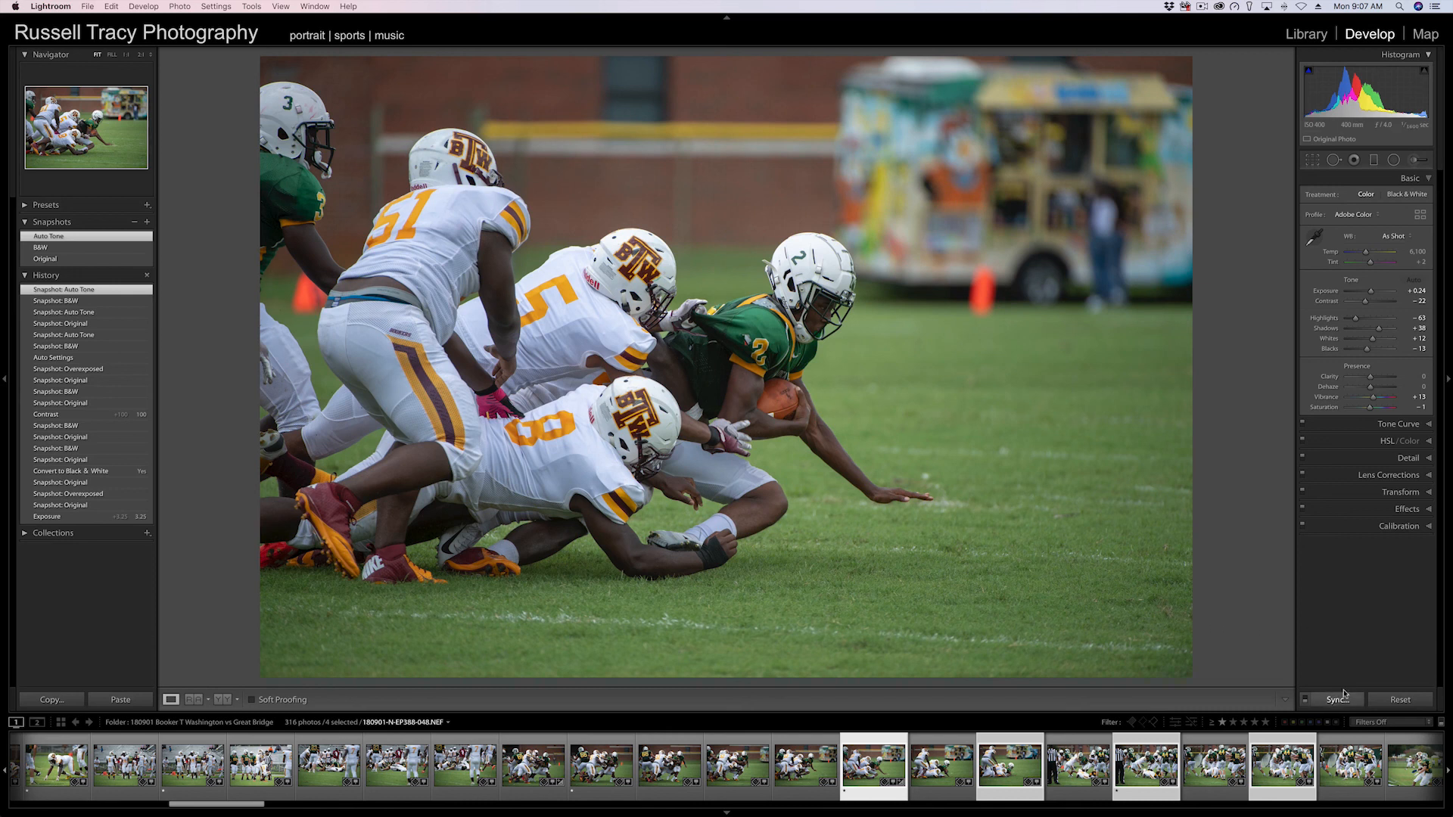
key("super+shift")
key("super+shift+s")
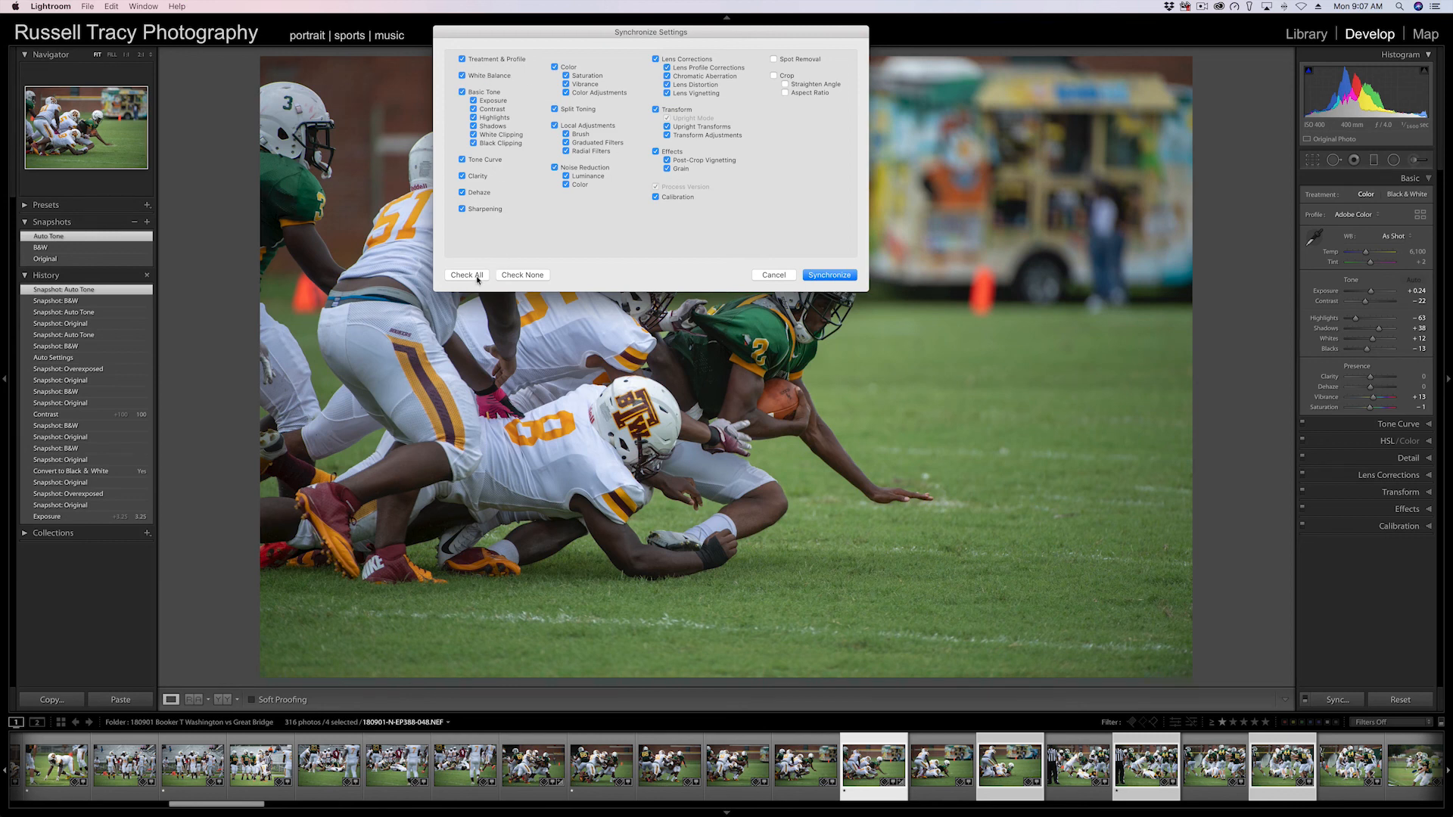
left_click(510, 276)
left_click(462, 75)
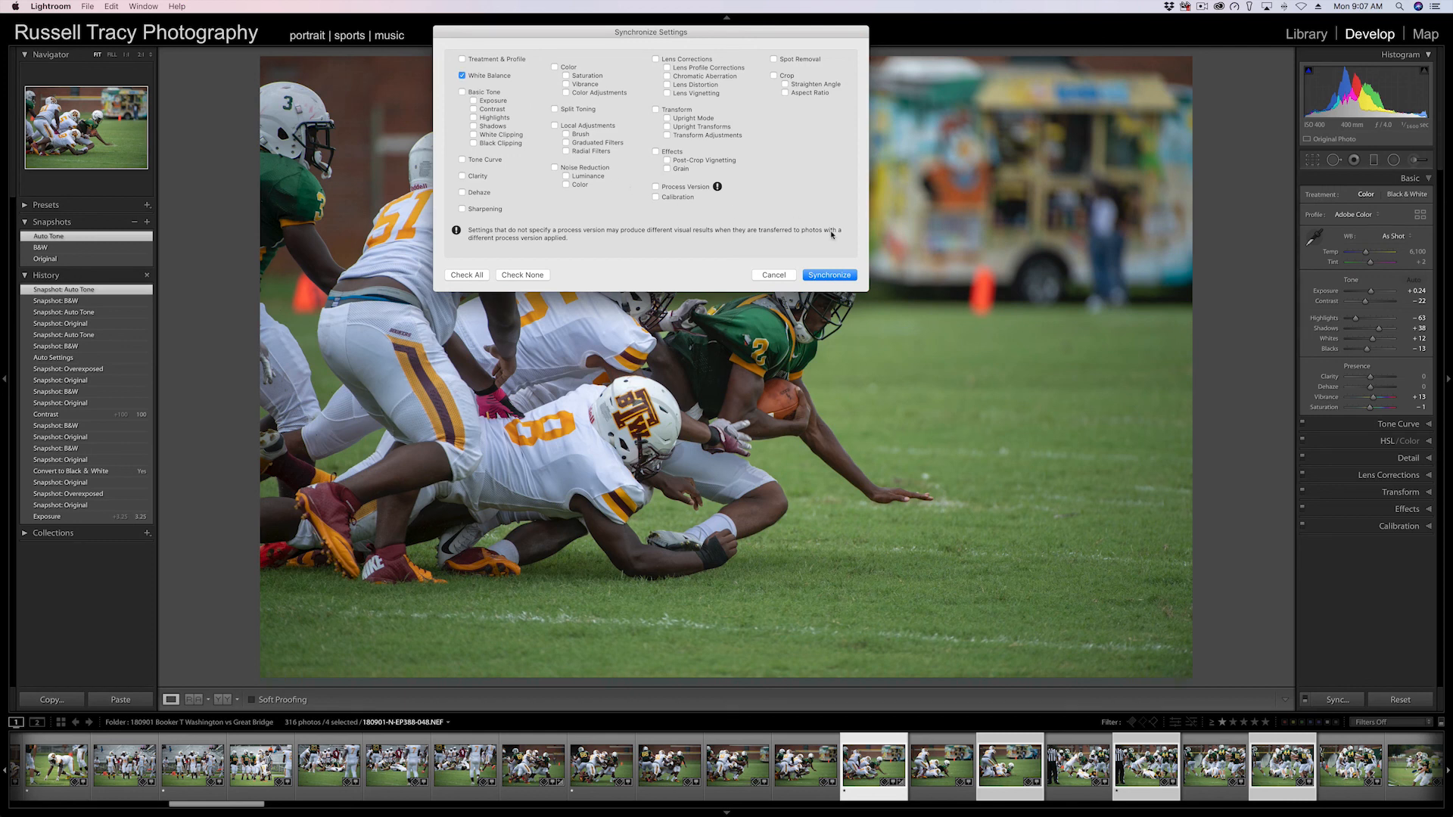
left_click(830, 275)
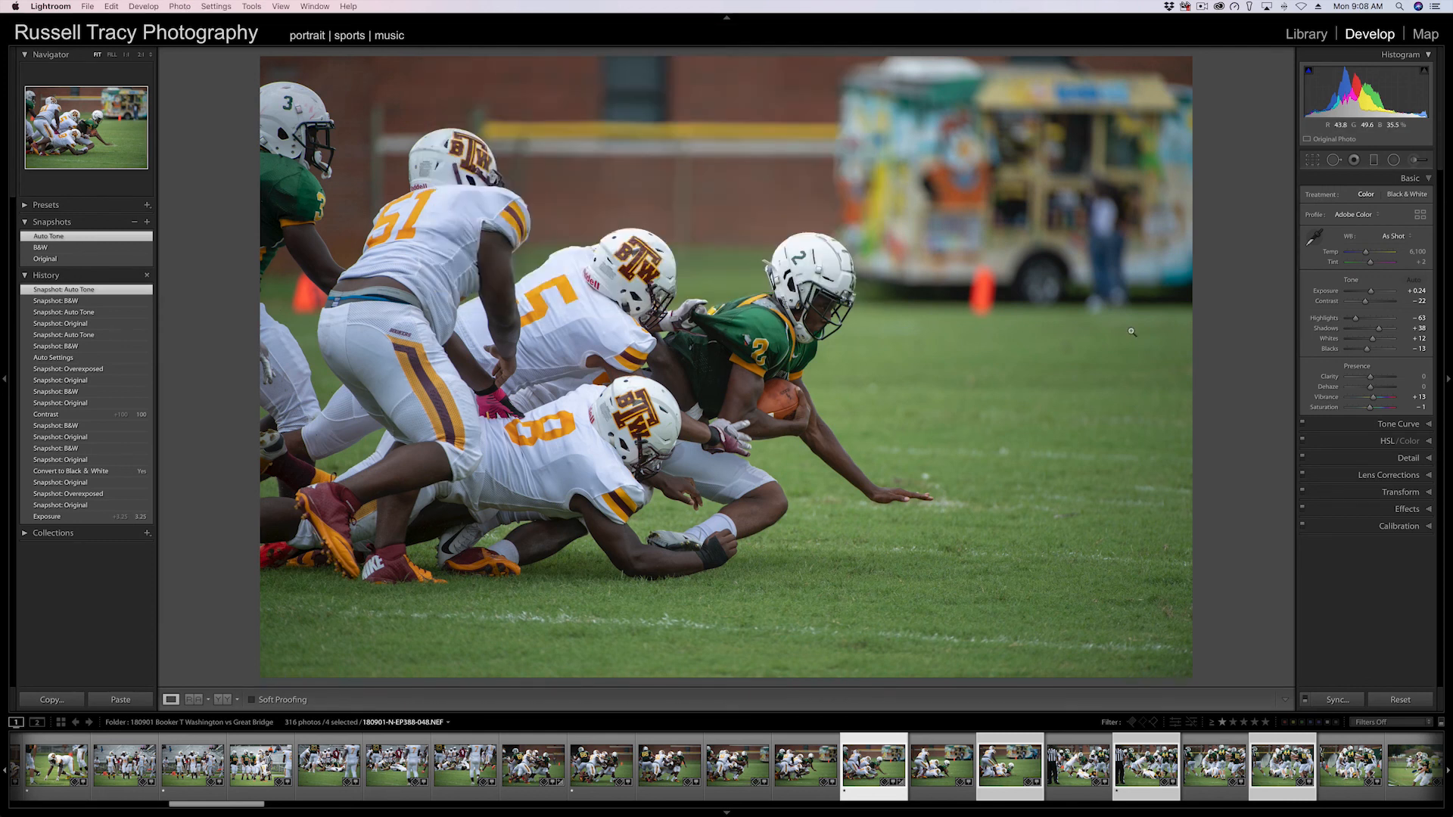